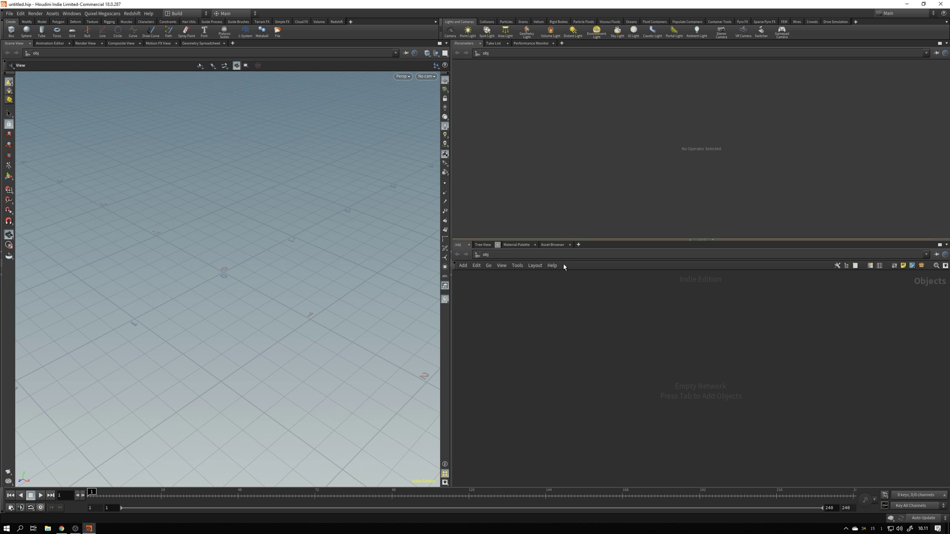
# Add a Grid geometry object, grid1, to the network as a flat 10 by 10 plane
pyautogui.moveTo(527, 240); pyautogui.dragTo(529, 208)
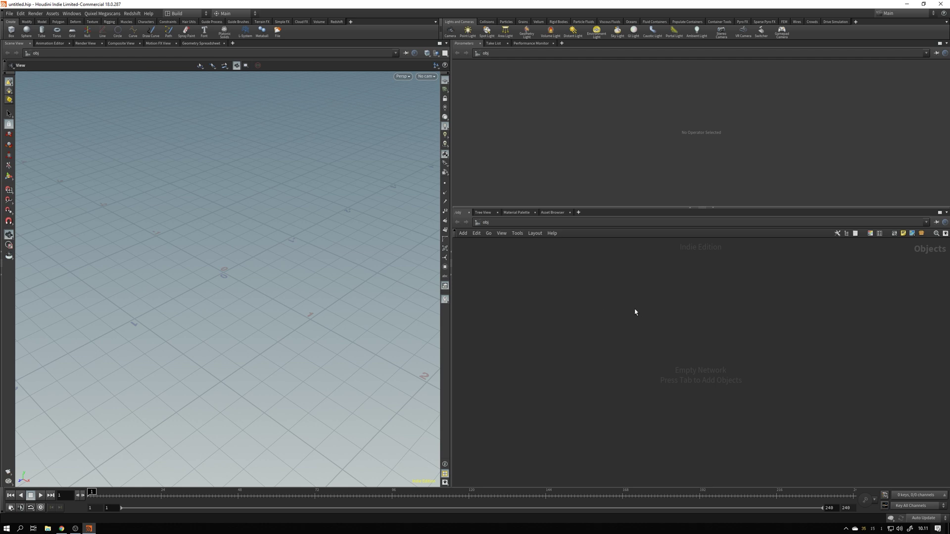
pyautogui.press('Tab')
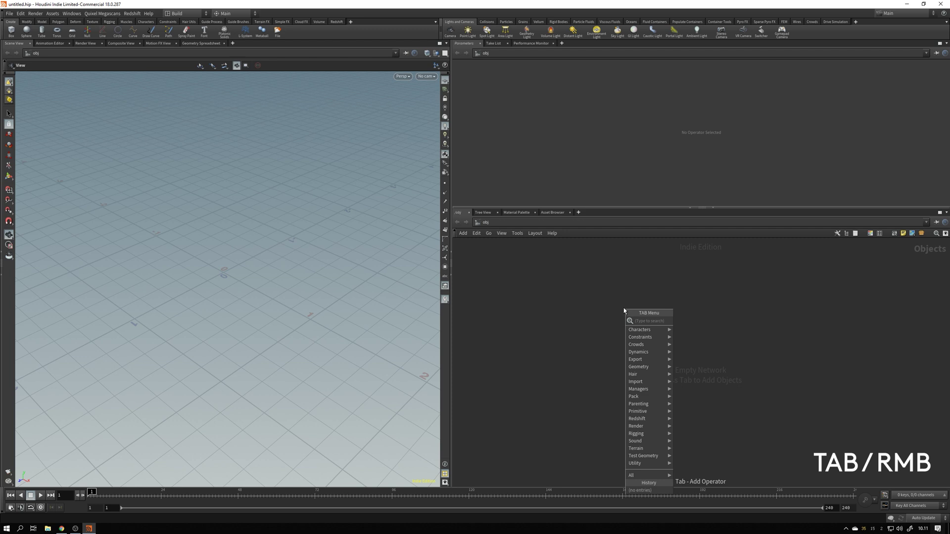
pyautogui.press('Escape')
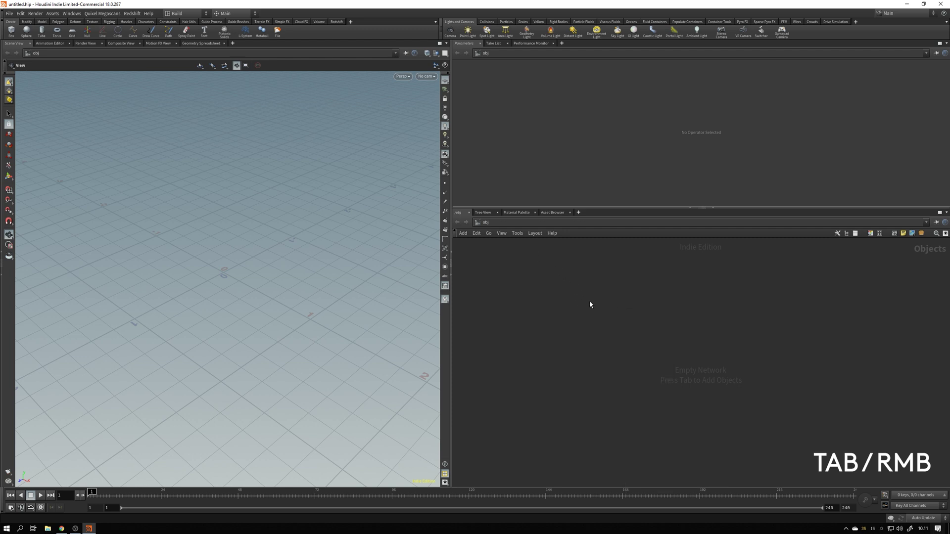
pyautogui.rightClick(568, 281)
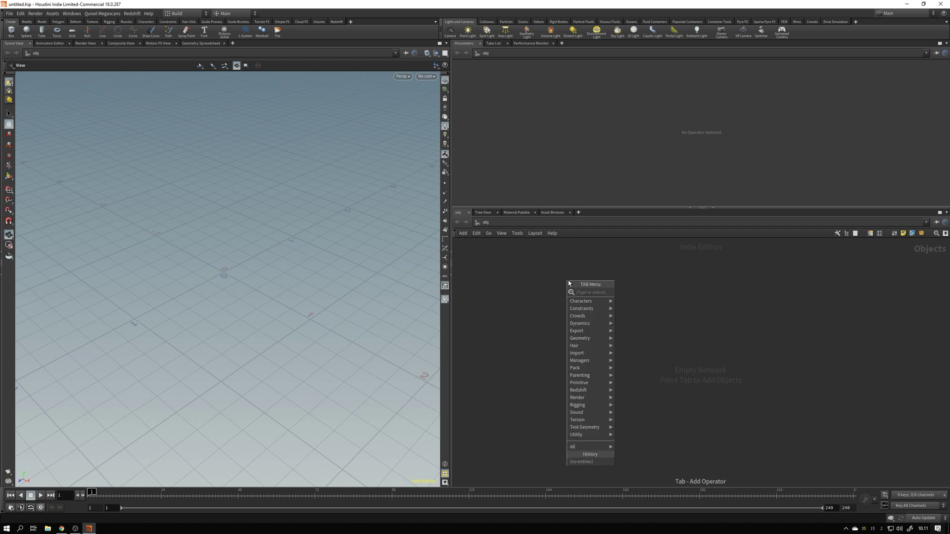
pyautogui.write('grid')
pyautogui.press('Return')
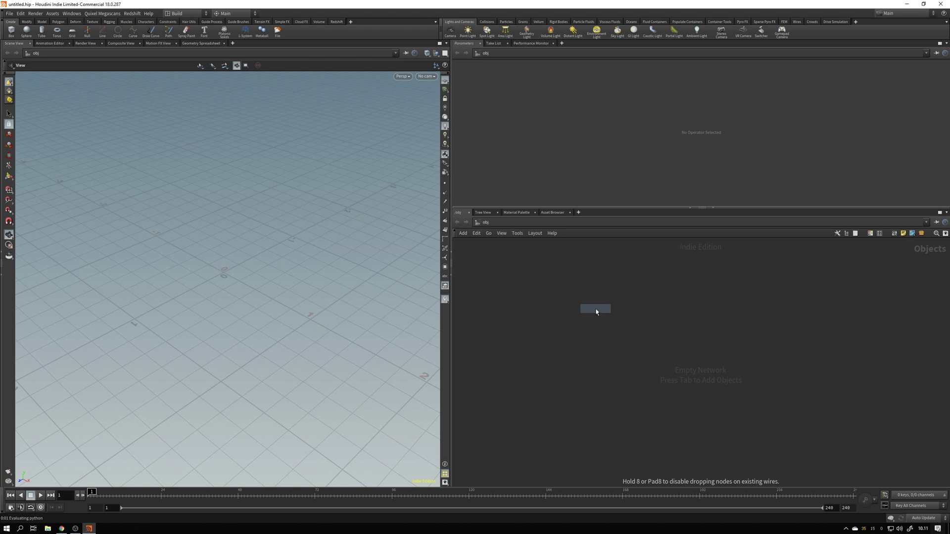
pyautogui.click(596, 311)
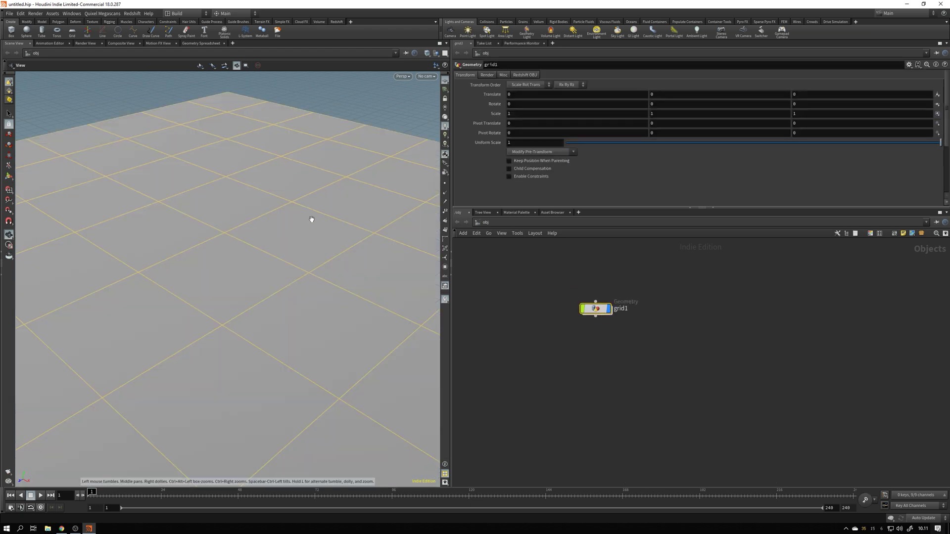
pyautogui.keyDown('alt'); pyautogui.moveTo(295, 218); pyautogui.dragTo(212, 210, button='right'); pyautogui.keyUp('alt')
pyautogui.moveTo(275, 226)
pyautogui.keyDown('alt'); pyautogui.mouseDown()
pyautogui.moveTo(287, 257)
pyautogui.moveTo(252, 236)
pyautogui.moveTo(297, 229)
pyautogui.moveTo(260, 194)
pyautogui.moveTo(244, 239)
pyautogui.moveTo(265, 221)
pyautogui.mouseUp(); pyautogui.keyUp('alt')
pyautogui.moveTo(265, 222)
pyautogui.mouseDown(button='middle')
pyautogui.moveTo(251, 239)
pyautogui.moveTo(239, 232)
pyautogui.moveTo(254, 222)
pyautogui.moveTo(262, 238)
pyautogui.mouseUp(button='middle')
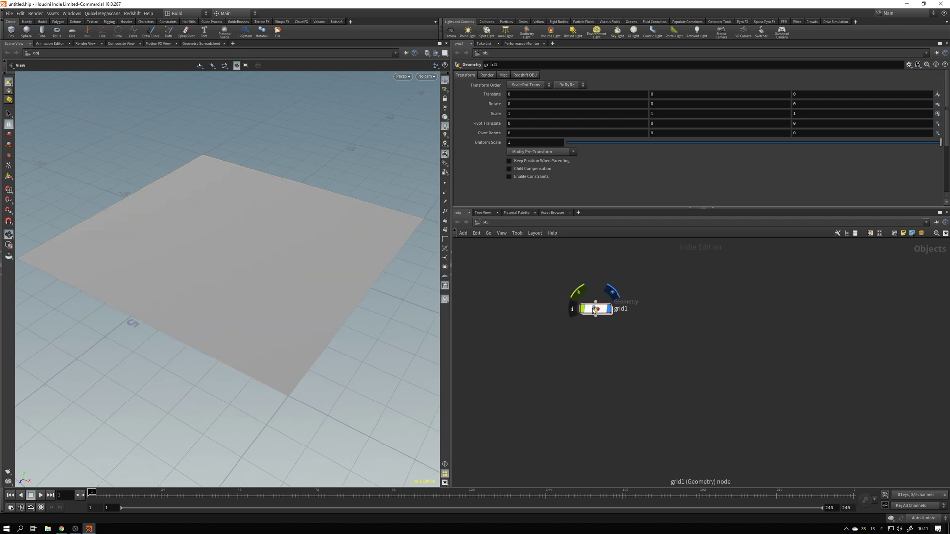
pyautogui.moveTo(597, 309)
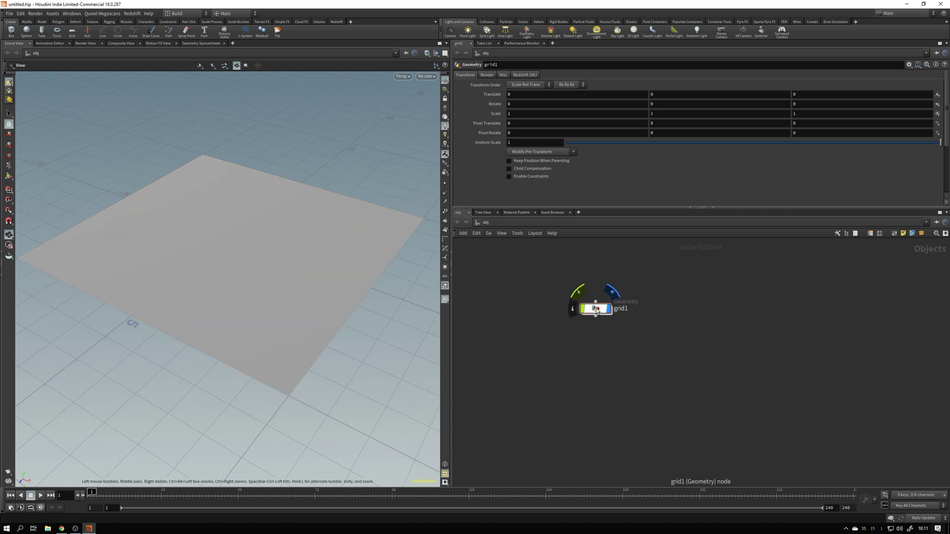
# Inside grid1, set the grid size to 10 by 20
pyautogui.doubleClick(597, 310)
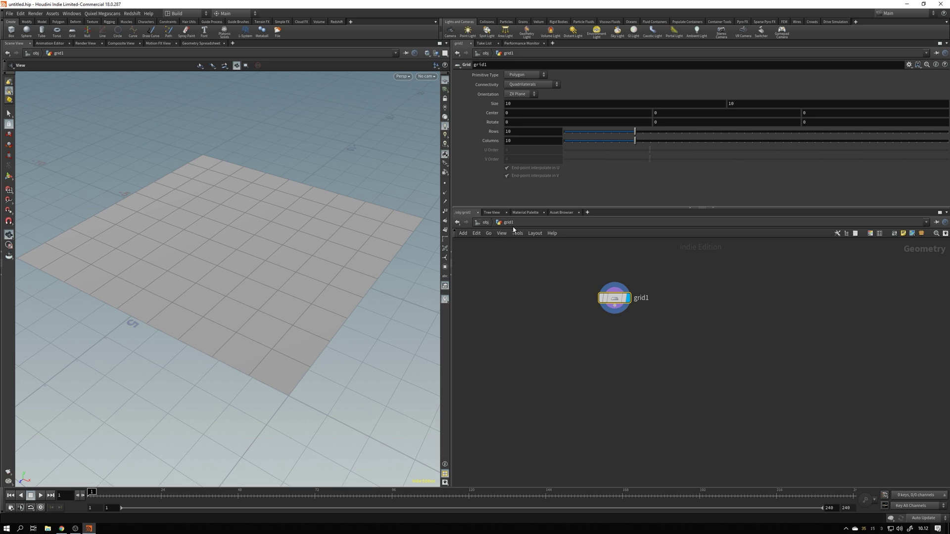
pyautogui.moveTo(605, 302)
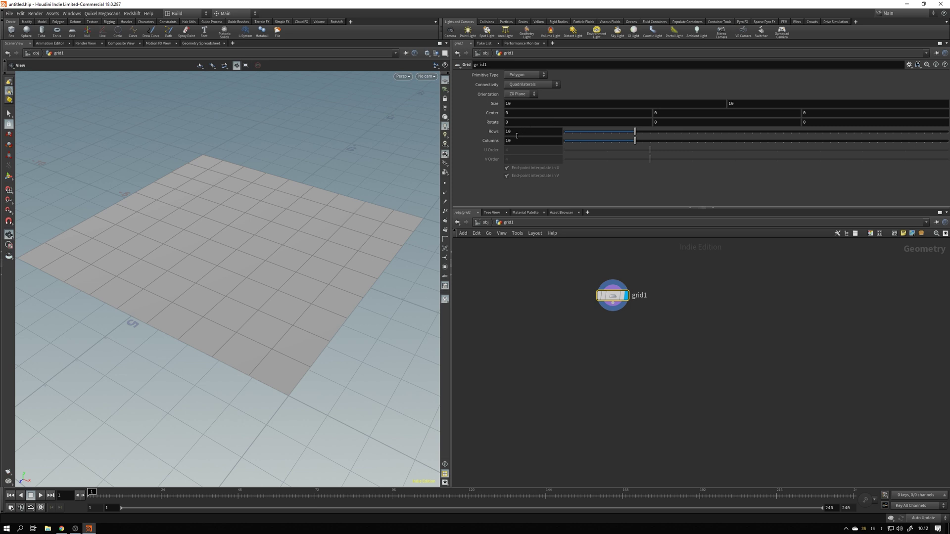
pyautogui.scroll(-2, 343, 195)
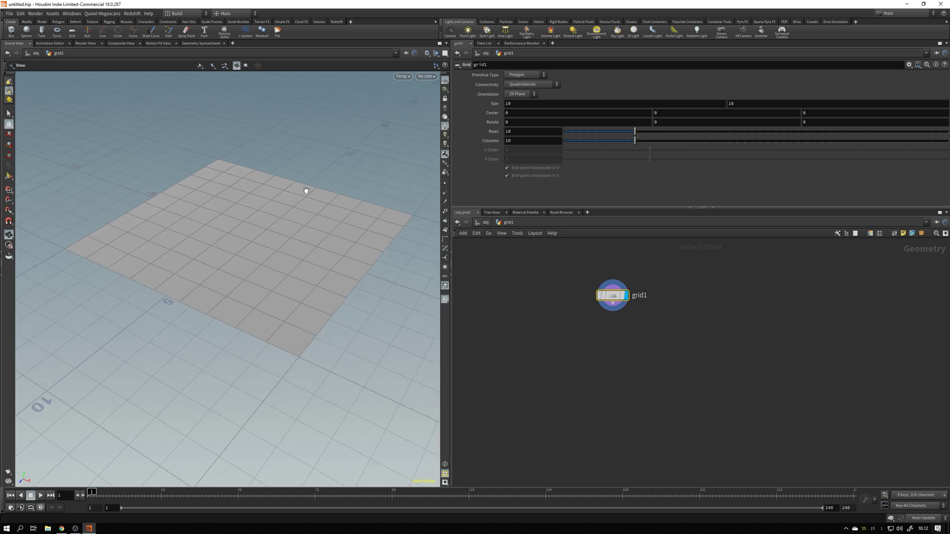
pyautogui.scroll(-2, 307, 188)
pyautogui.click(740, 105)
pyautogui.write('02')
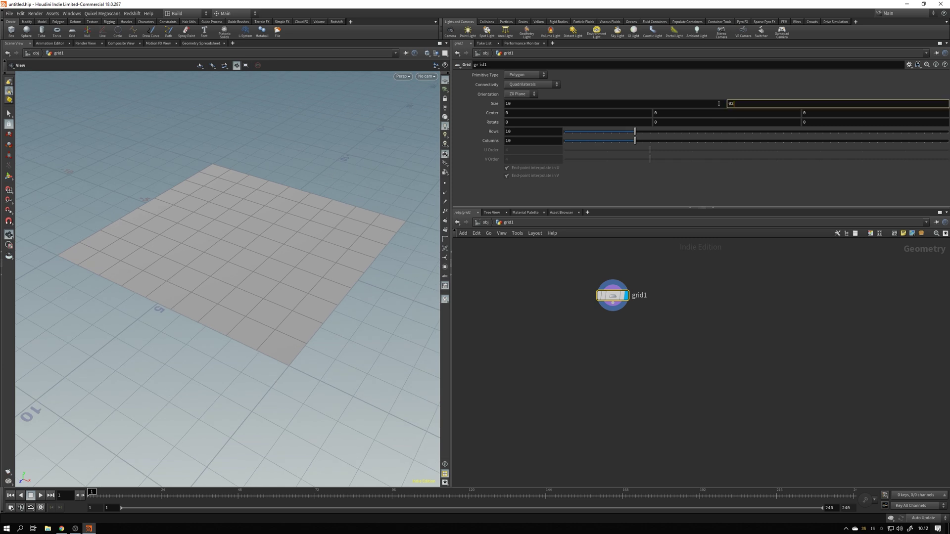
pyautogui.write('20')
pyautogui.press('Return')
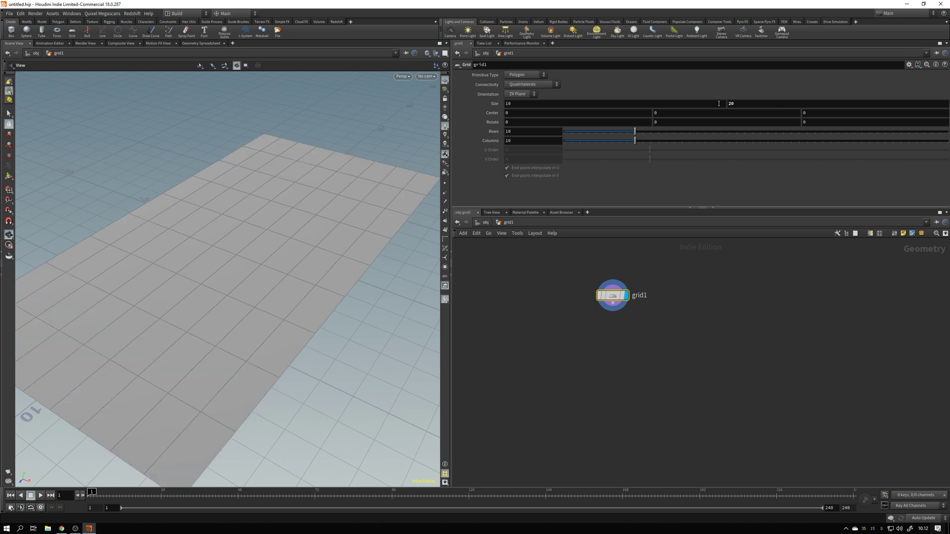
pyautogui.moveTo(282, 244); pyautogui.dragTo(243, 237)
# Increase the grid rows to 25, then play and stop the timeline
pyautogui.moveTo(635, 132); pyautogui.dragTo(721, 132)
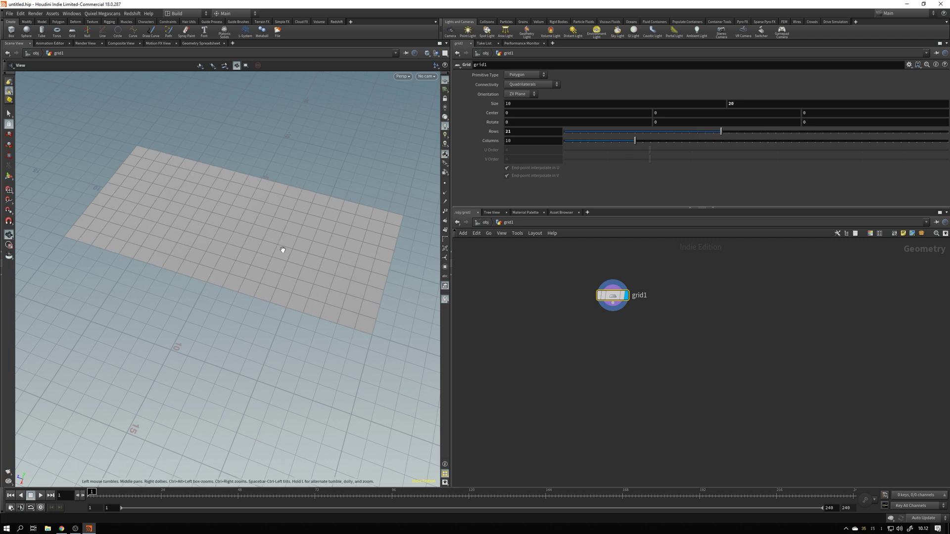
pyautogui.moveTo(283, 249); pyautogui.dragTo(294, 243)
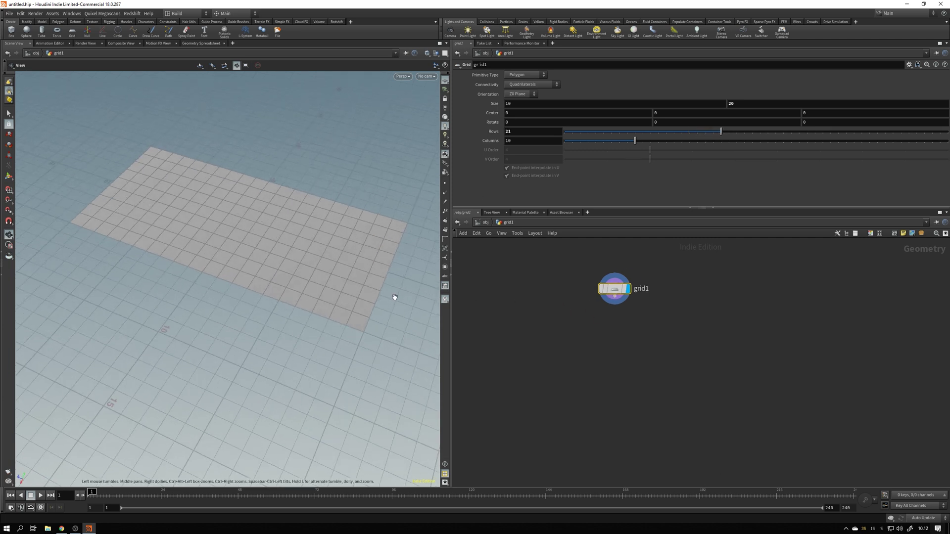
pyautogui.click(40, 497)
pyautogui.click(30, 495)
# Add a Vellum Configure Cloth node, vellumcloth1, connected below grid1
pyautogui.click(614, 296)
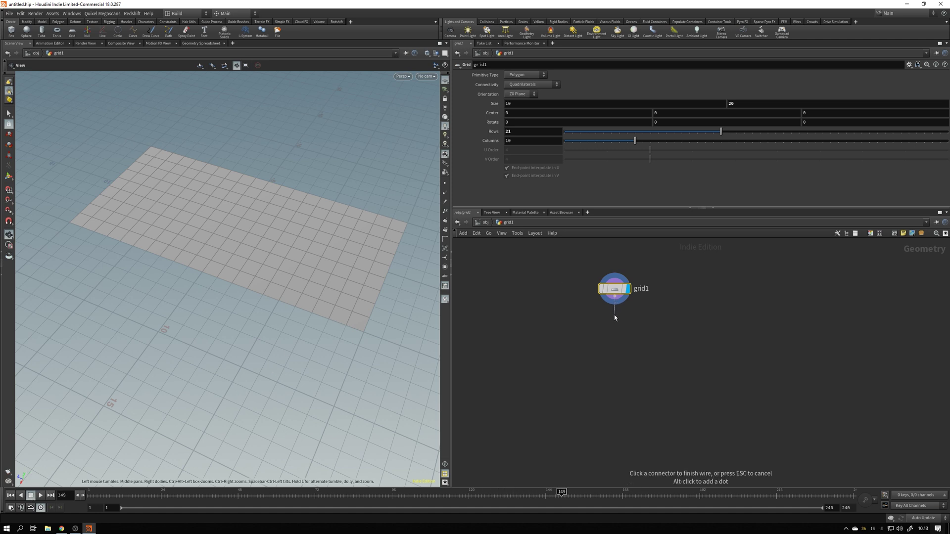
pyautogui.press('Tab')
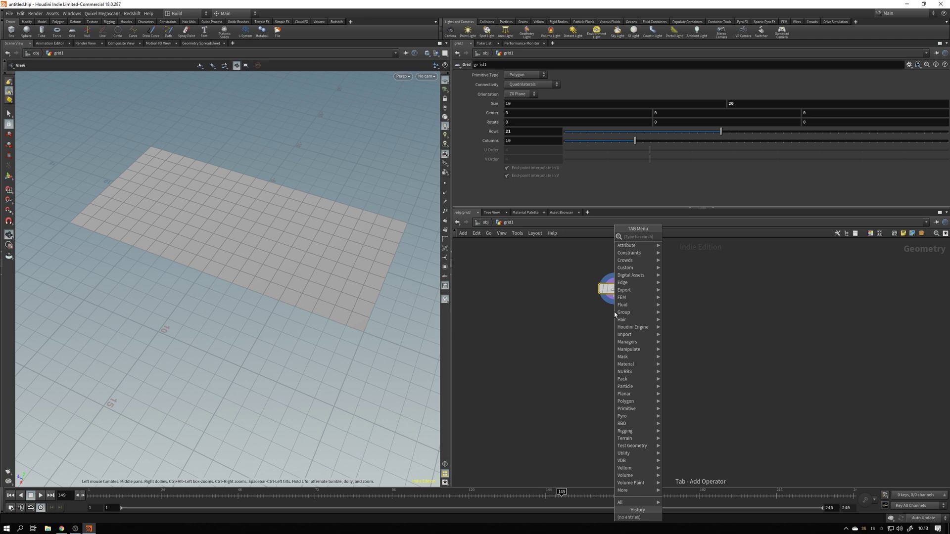
pyautogui.press('Escape')
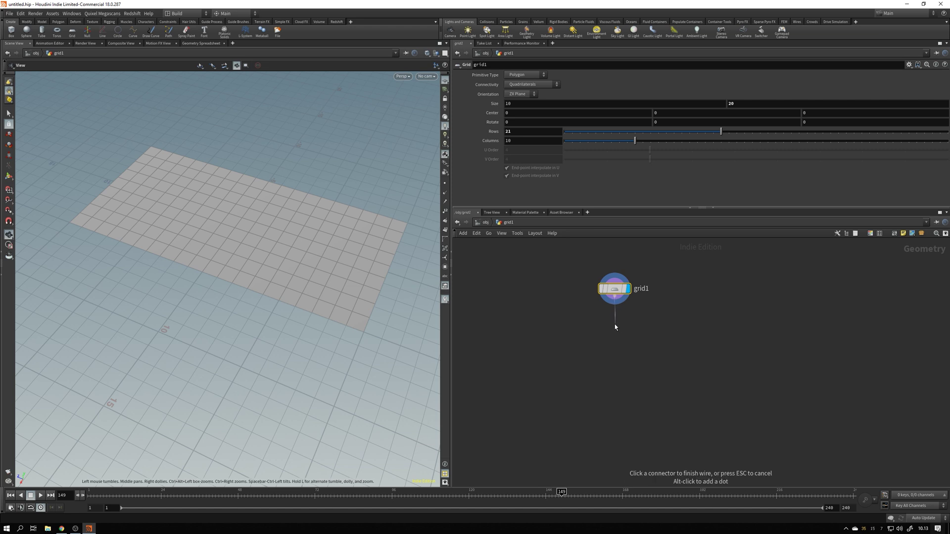
pyautogui.scroll(1, 613, 323)
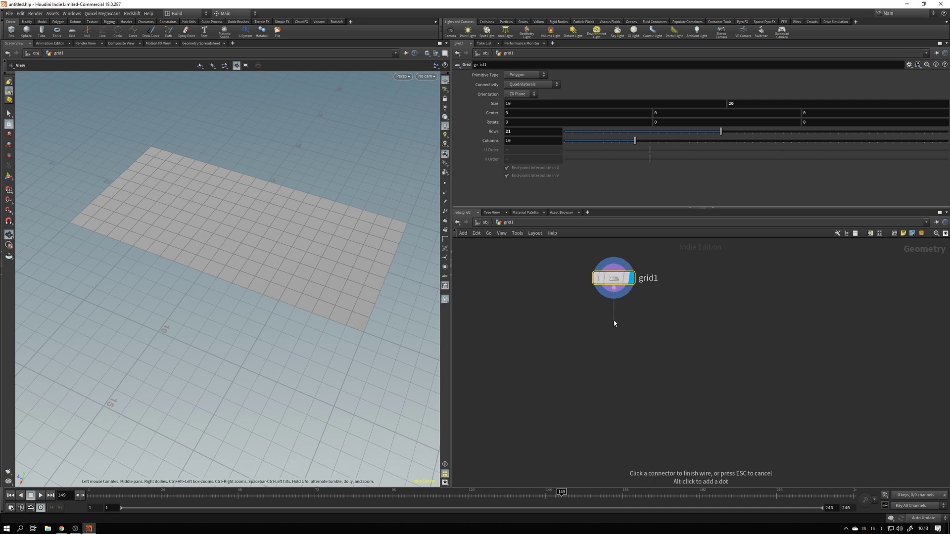
pyautogui.press('Tab')
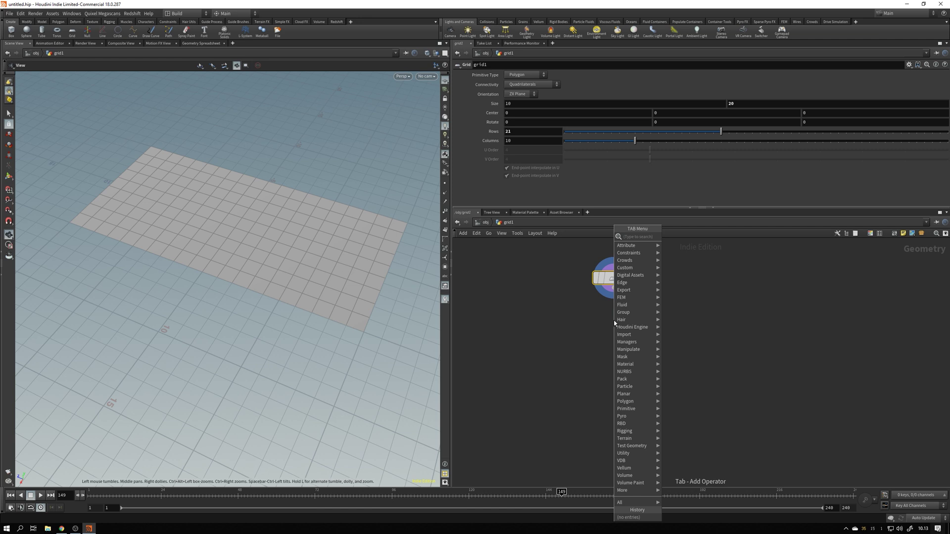
pyautogui.write('vellum cloth')
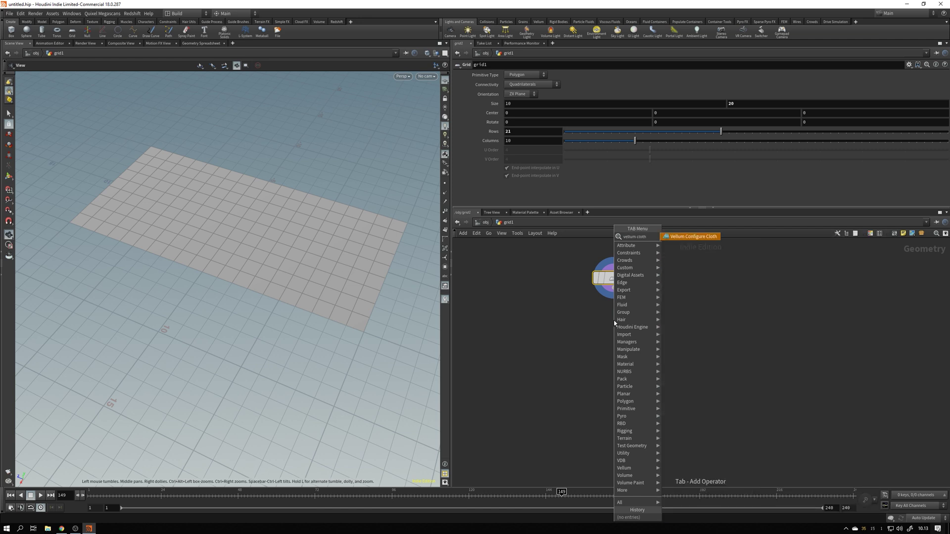
pyautogui.click(689, 236)
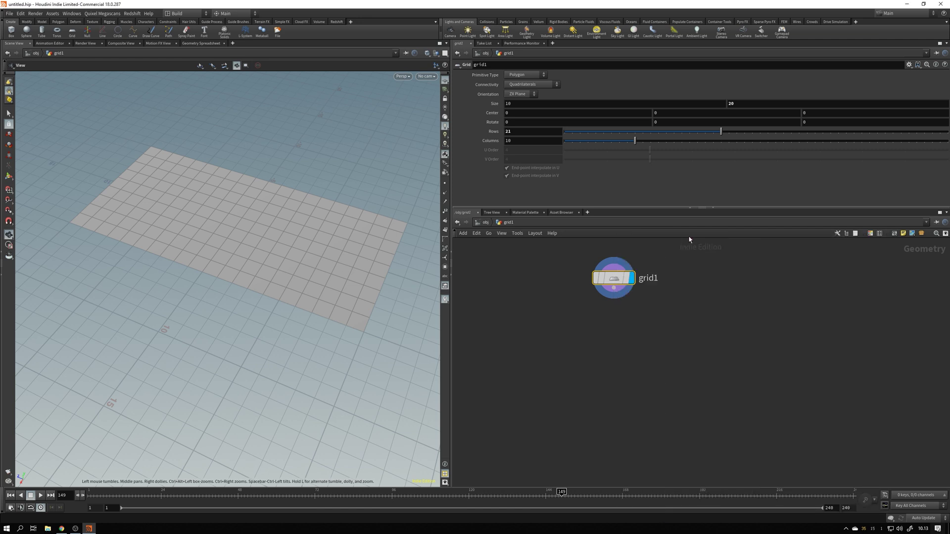
pyautogui.click(596, 322)
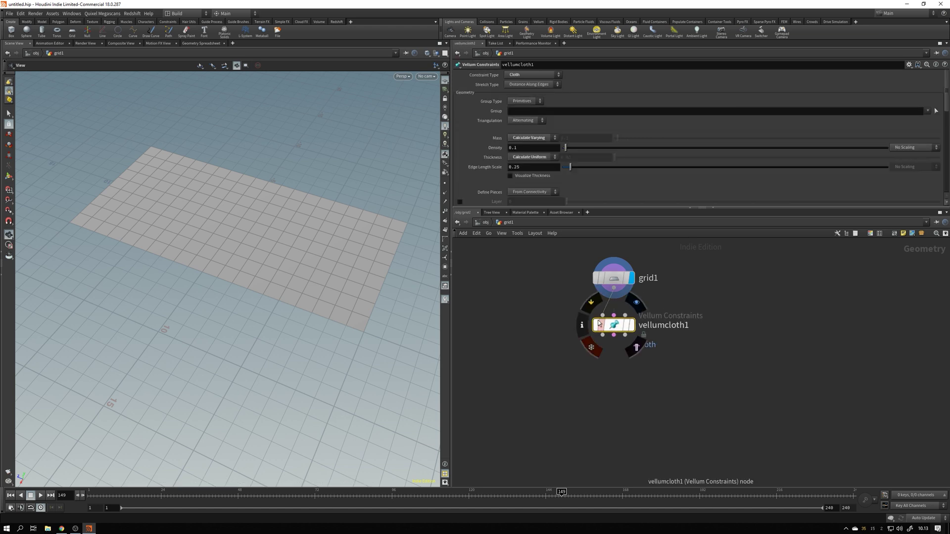
# Set the display flag on vellumcloth1 to view the triangulated cloth mesh
pyautogui.scroll(-2, 488, 153)
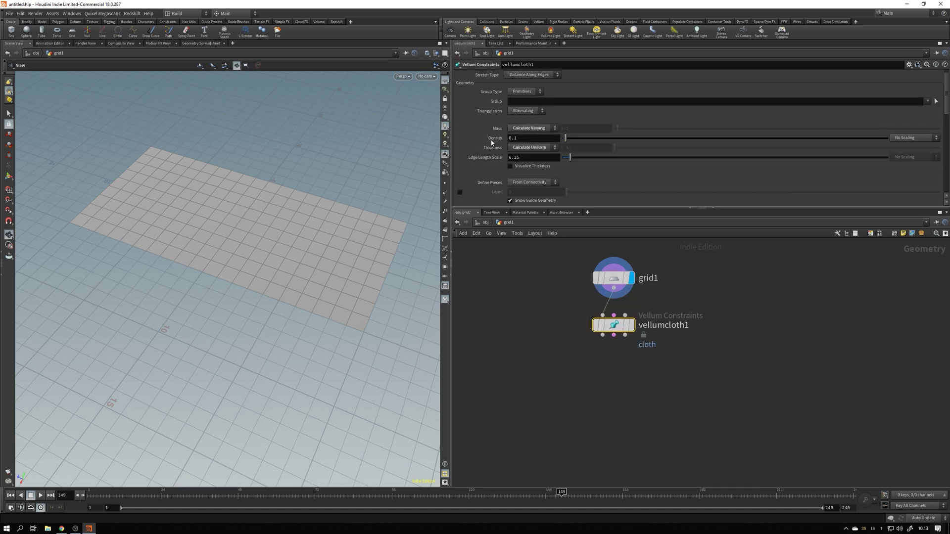
pyautogui.scroll(-2, 492, 156)
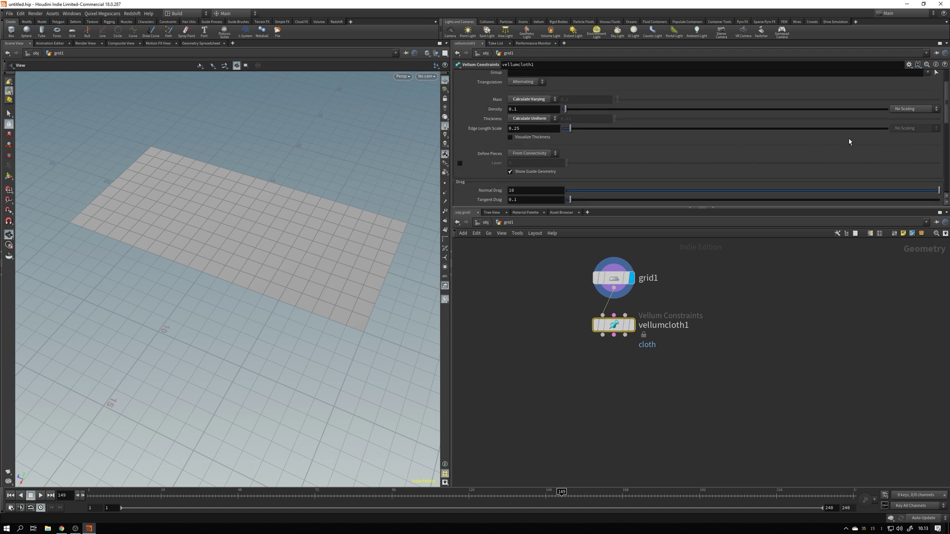
pyautogui.scroll(-12, 524, 150)
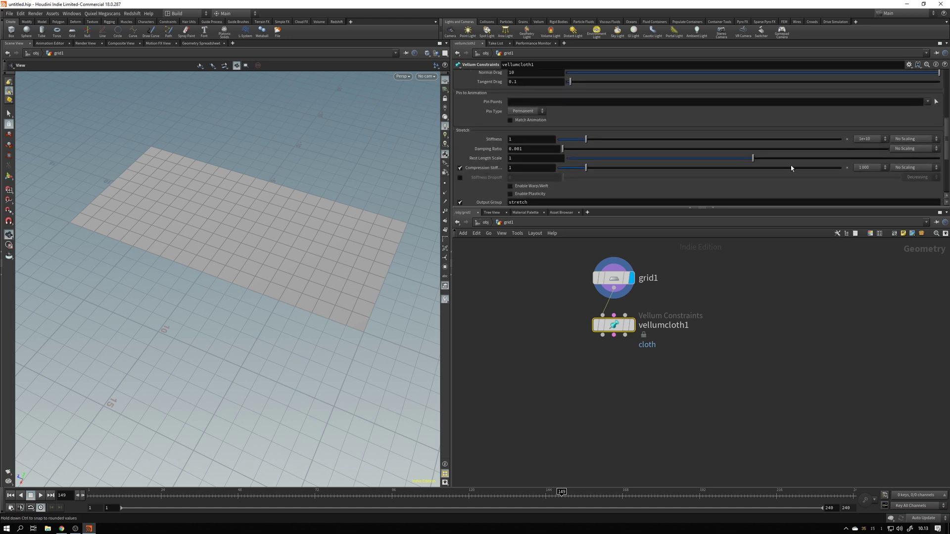
pyautogui.scroll(-7, 525, 149)
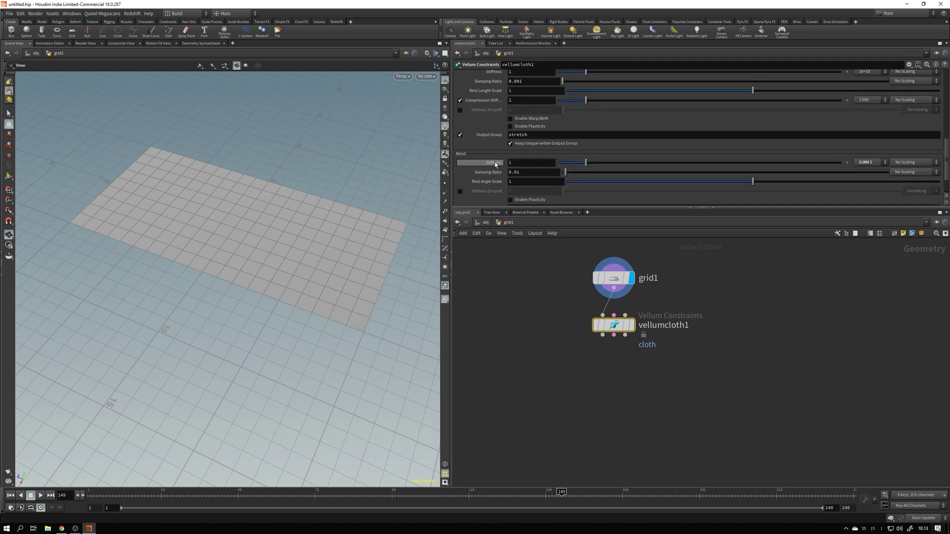
pyautogui.click(632, 326)
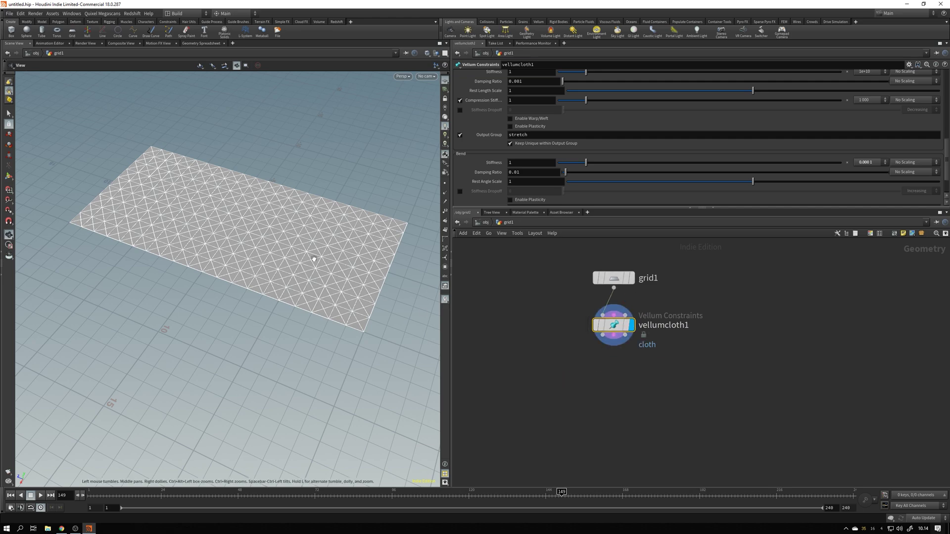
pyautogui.moveTo(277, 257); pyautogui.dragTo(252, 267)
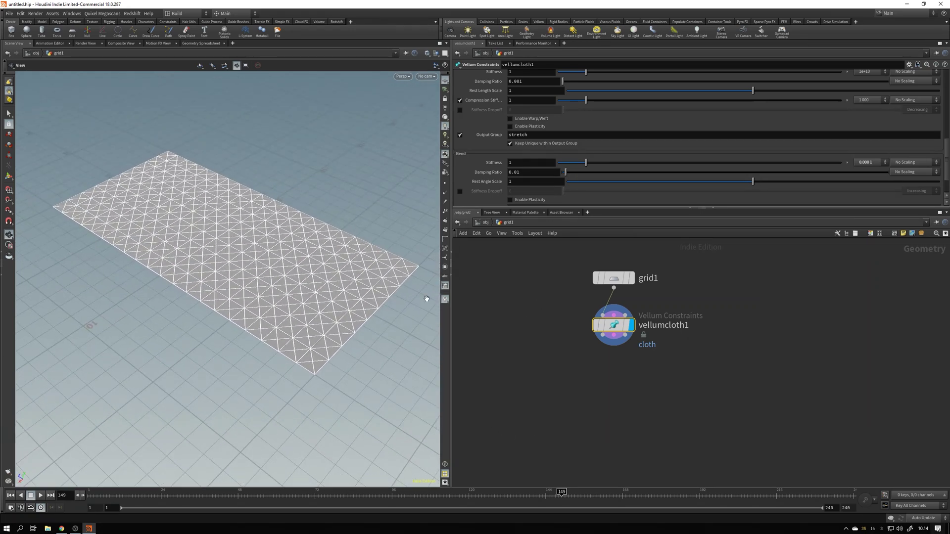
# Preview the timeline, then add a Vellum Solver, vellumsolver1, wired below vellumcloth1
pyautogui.click(41, 496)
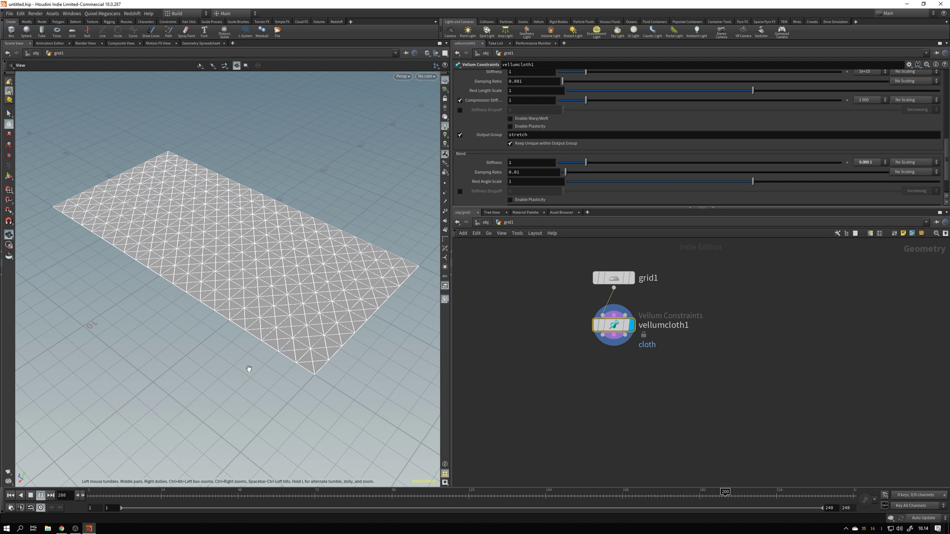
pyautogui.click(32, 496)
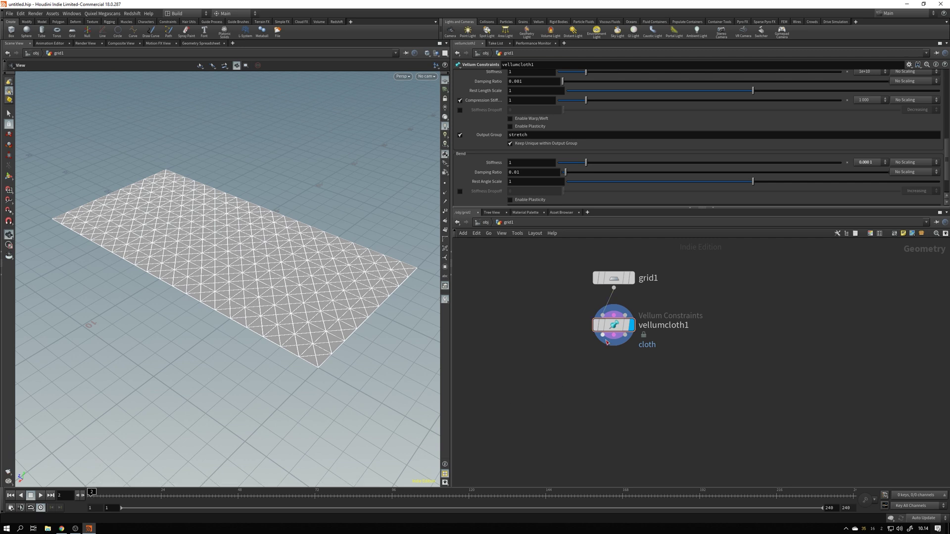
pyautogui.moveTo(603, 336); pyautogui.dragTo(608, 377)
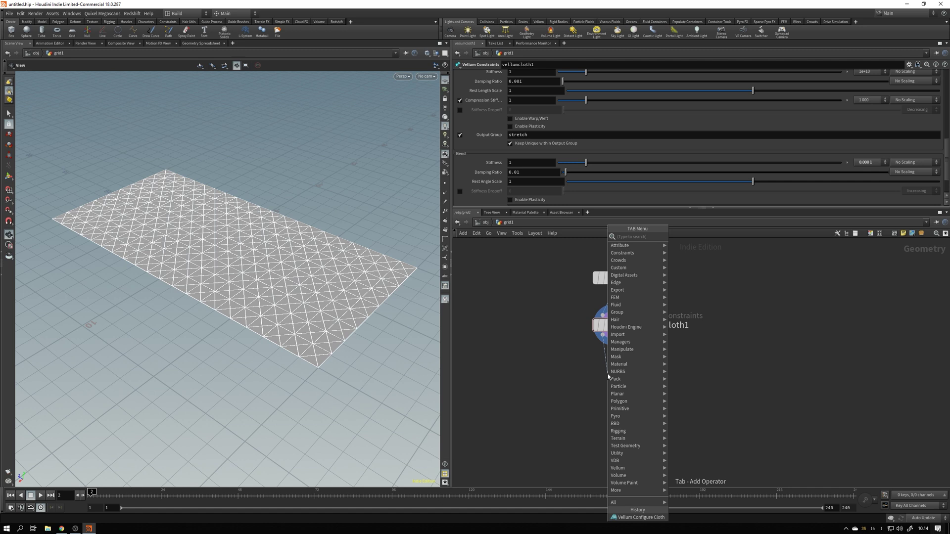
pyautogui.write('vellum solver')
pyautogui.click(679, 238)
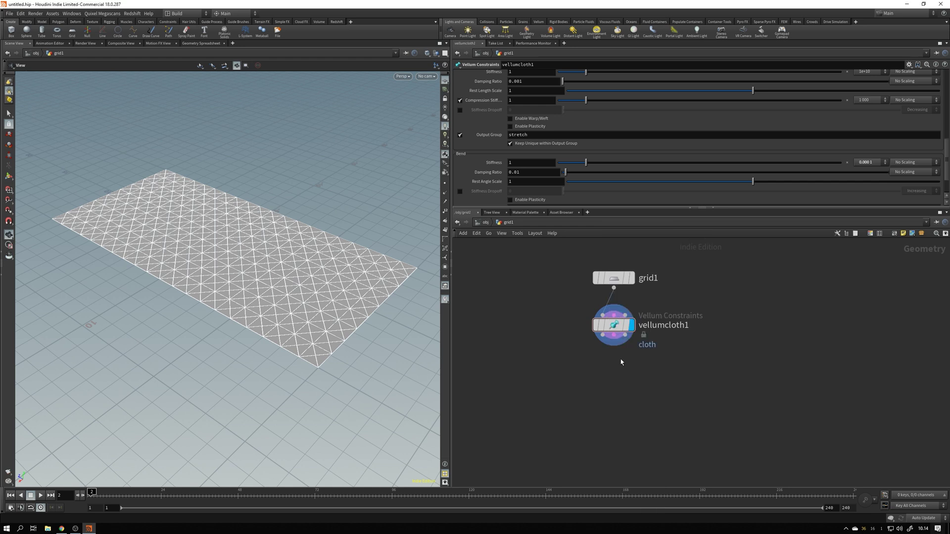
pyautogui.click(613, 377)
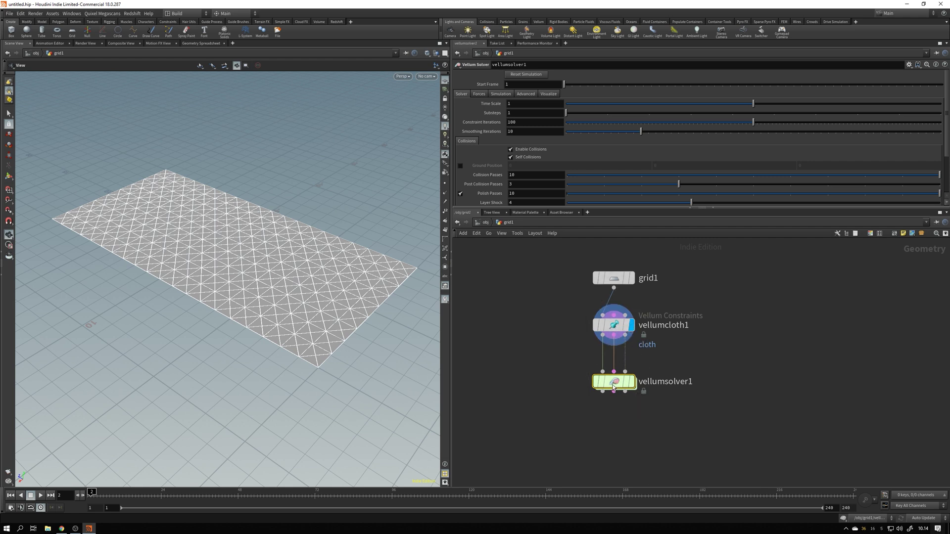
pyautogui.moveTo(614, 385)
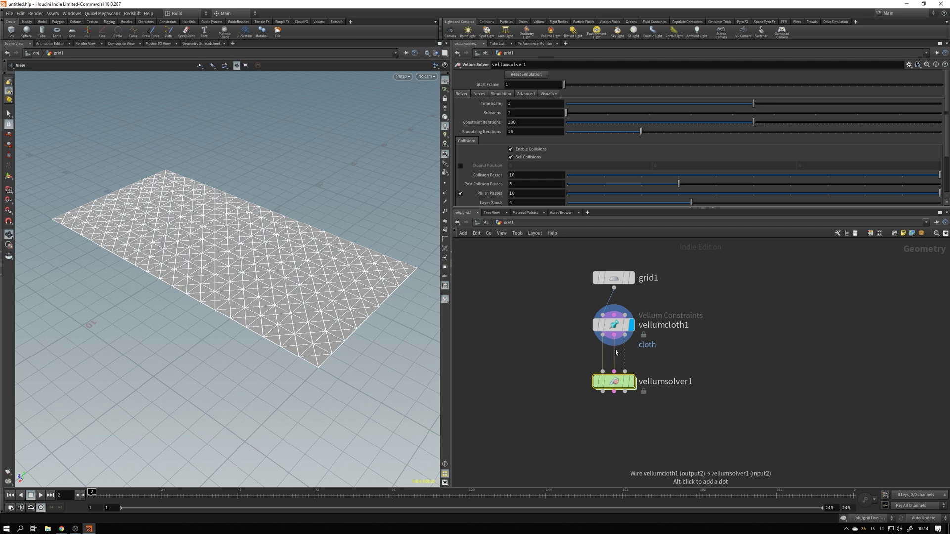
# Display vellumsolver1, play the cloth falling, then return to frame 1
pyautogui.click(633, 382)
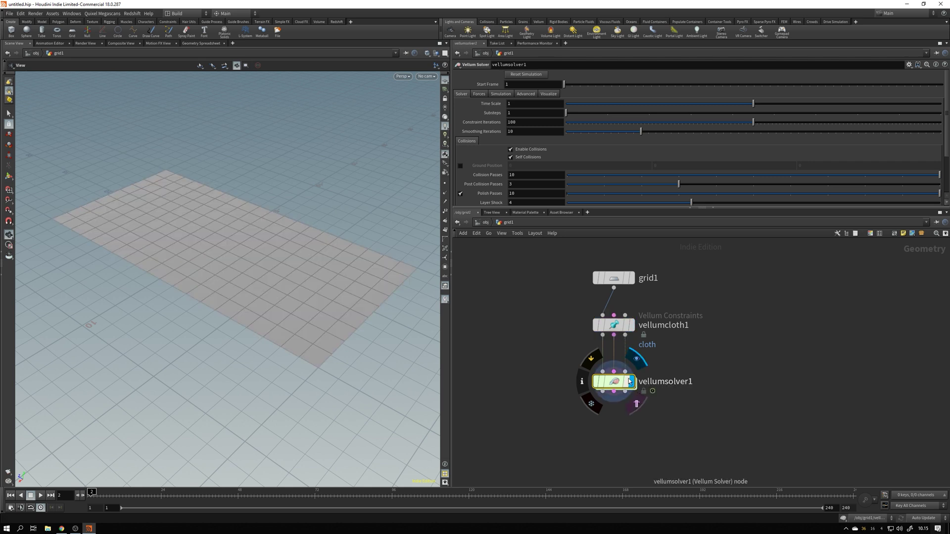
pyautogui.click(41, 496)
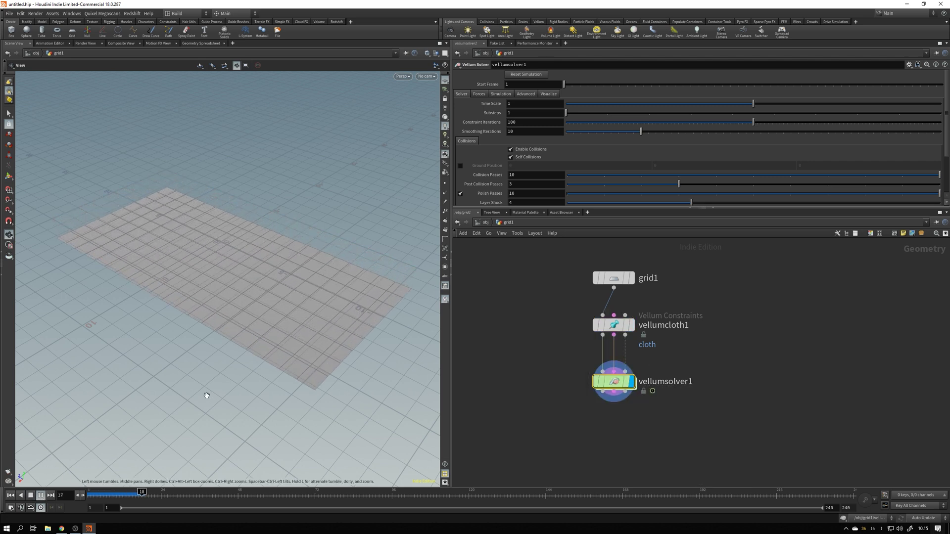
pyautogui.moveTo(206, 400); pyautogui.dragTo(190, 335)
pyautogui.hotkey('ctrl', 'Up')
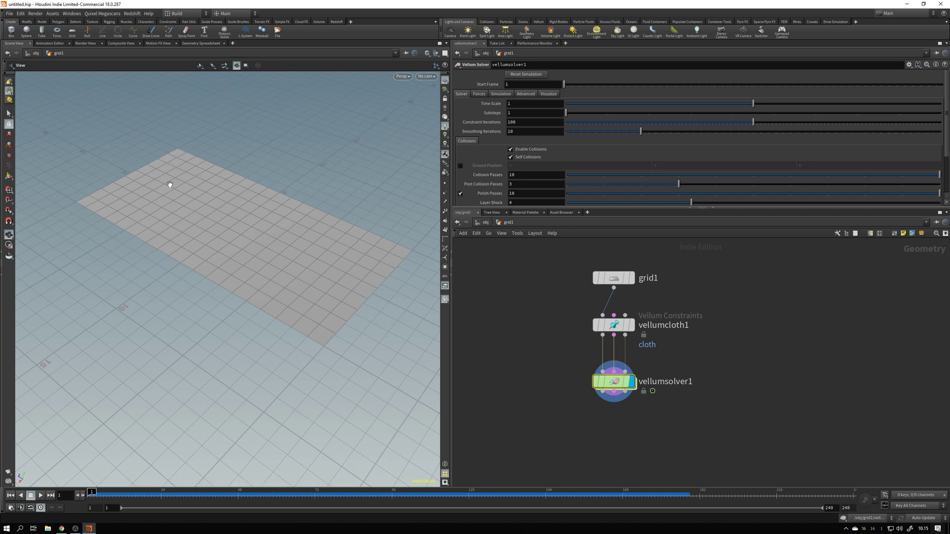
pyautogui.moveTo(611, 326)
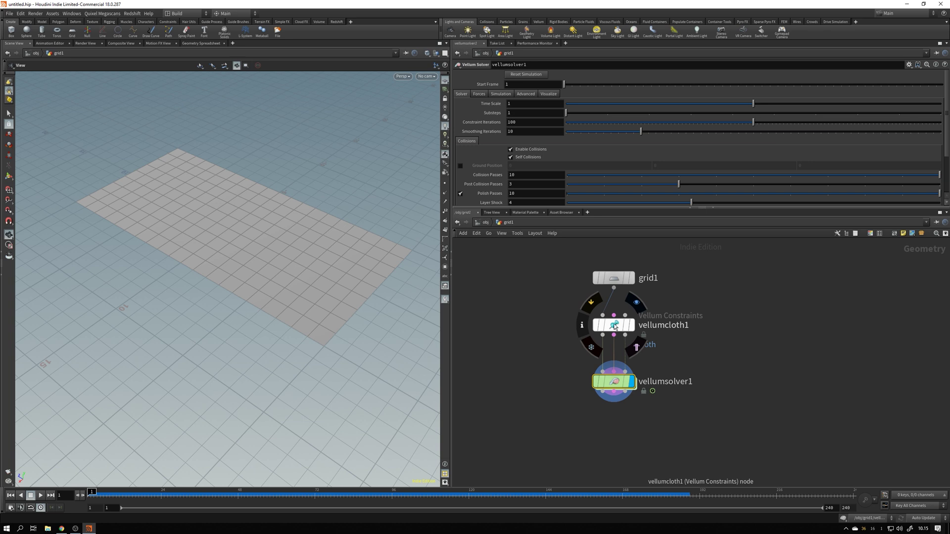
pyautogui.click(614, 326)
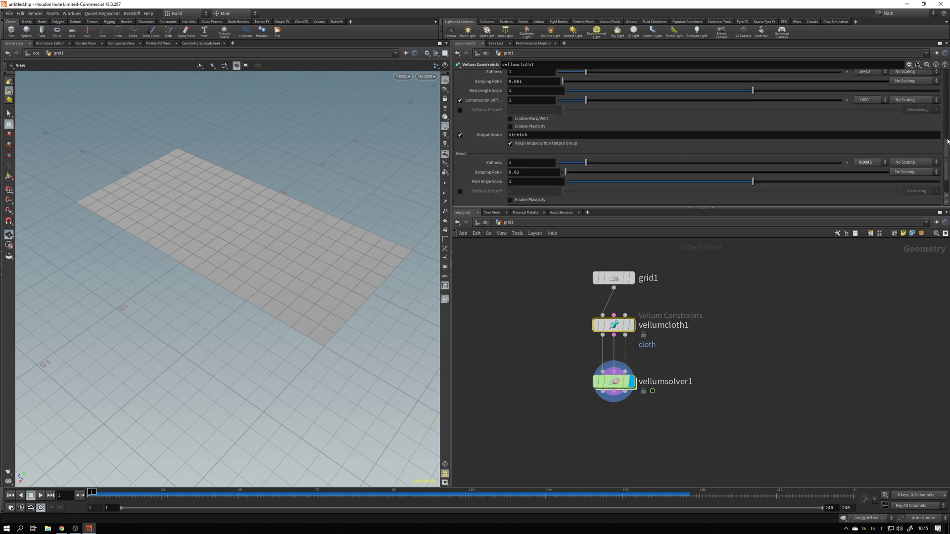
pyautogui.moveTo(947, 143); pyautogui.dragTo(946, 121)
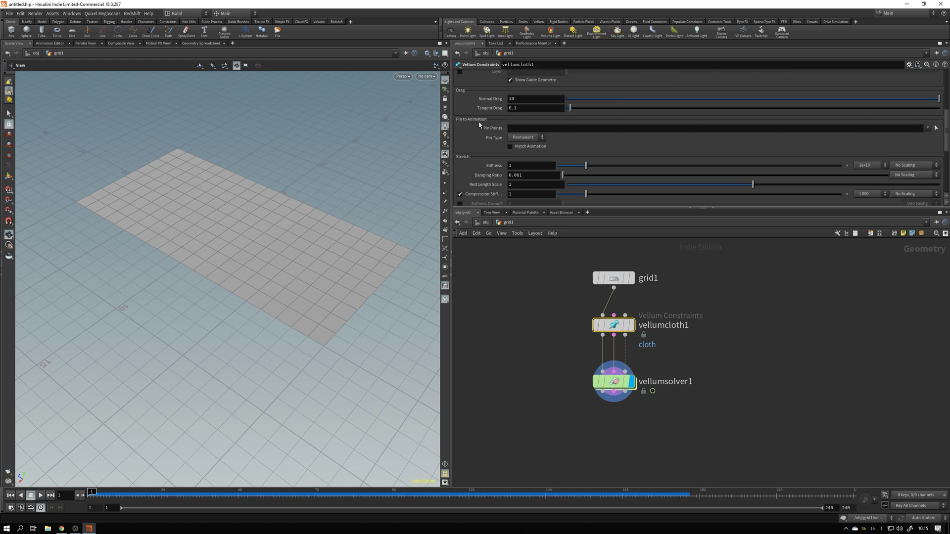
pyautogui.click(537, 129)
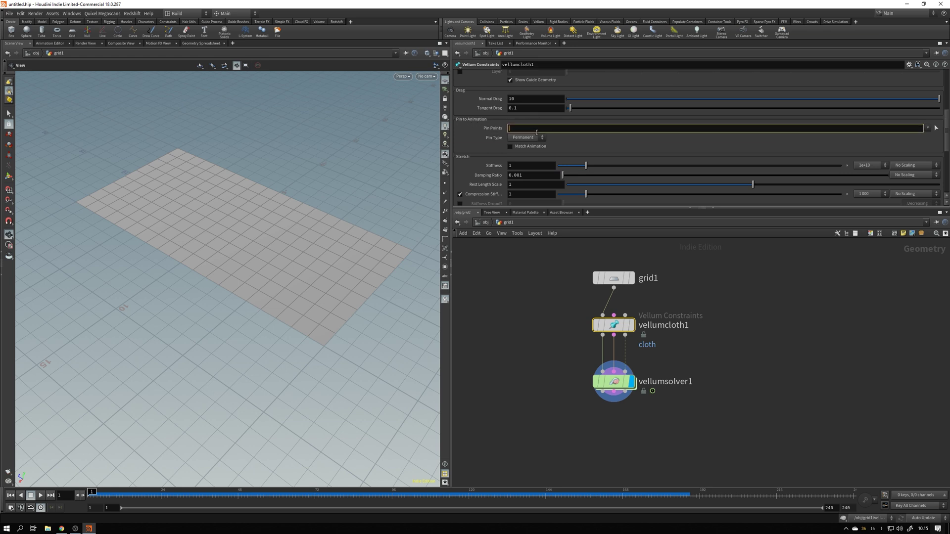
pyautogui.click(936, 129)
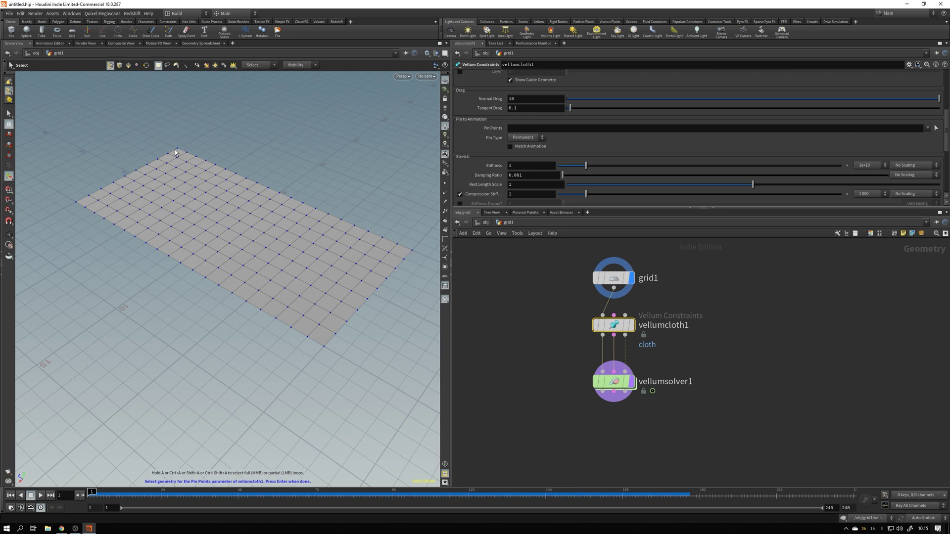
pyautogui.keyDown('shift'); pyautogui.moveTo(161, 136); pyautogui.dragTo(187, 159); pyautogui.keyUp('shift')
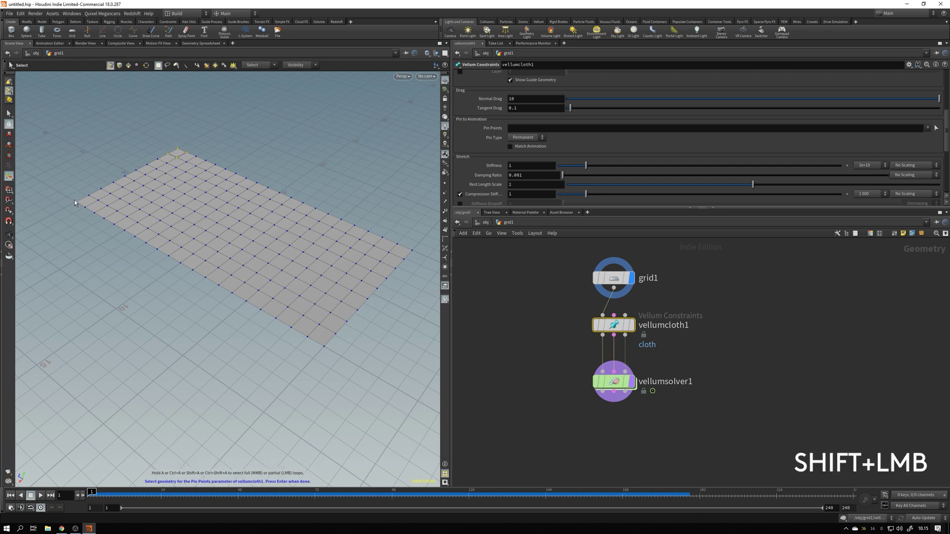
pyautogui.keyDown('shift'); pyautogui.moveTo(73, 194); pyautogui.dragTo(97, 210); pyautogui.keyUp('shift')
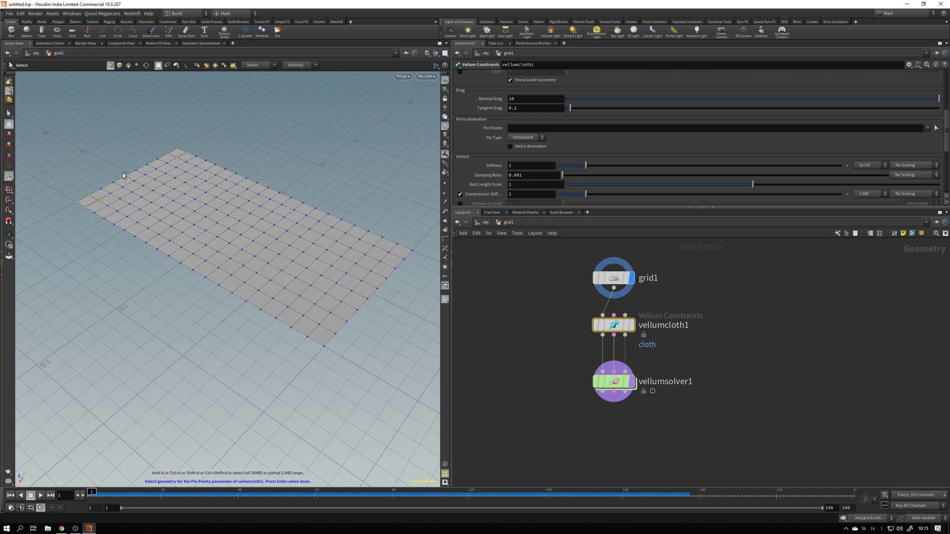
pyautogui.keyDown('shift'); pyautogui.moveTo(124, 174); pyautogui.dragTo(140, 182); pyautogui.keyUp('shift')
pyautogui.press('Return')
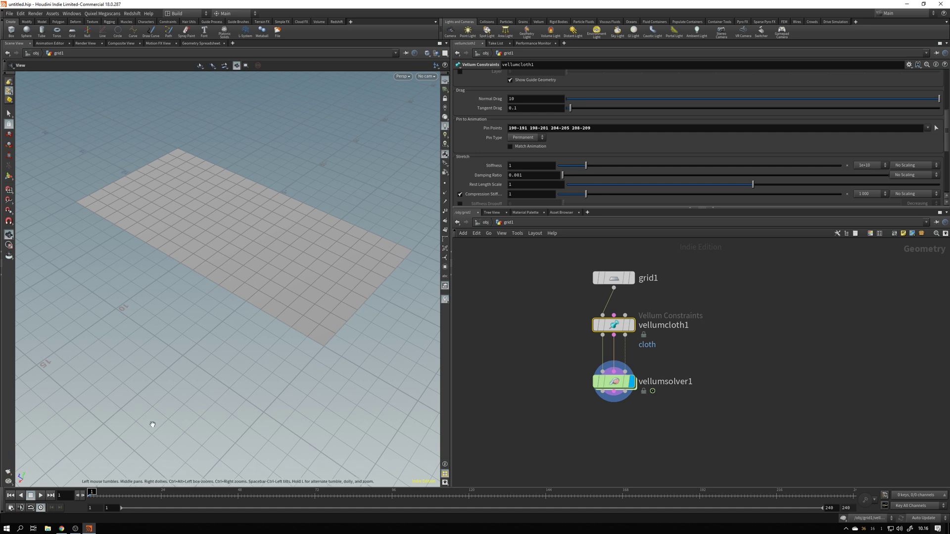
# Play the simulation and watch the cloth hang from its pinned edge
pyautogui.click(42, 497)
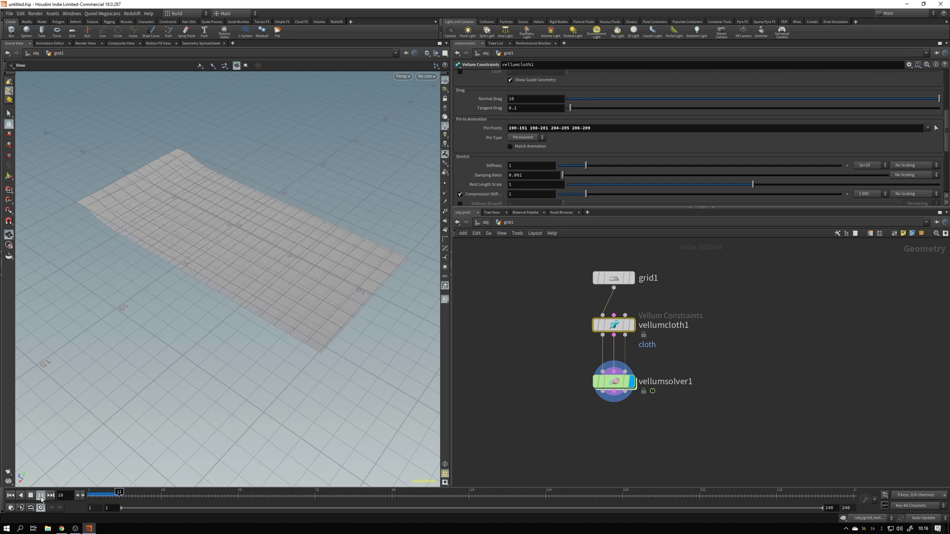
pyautogui.moveTo(170, 301); pyautogui.dragTo(187, 269)
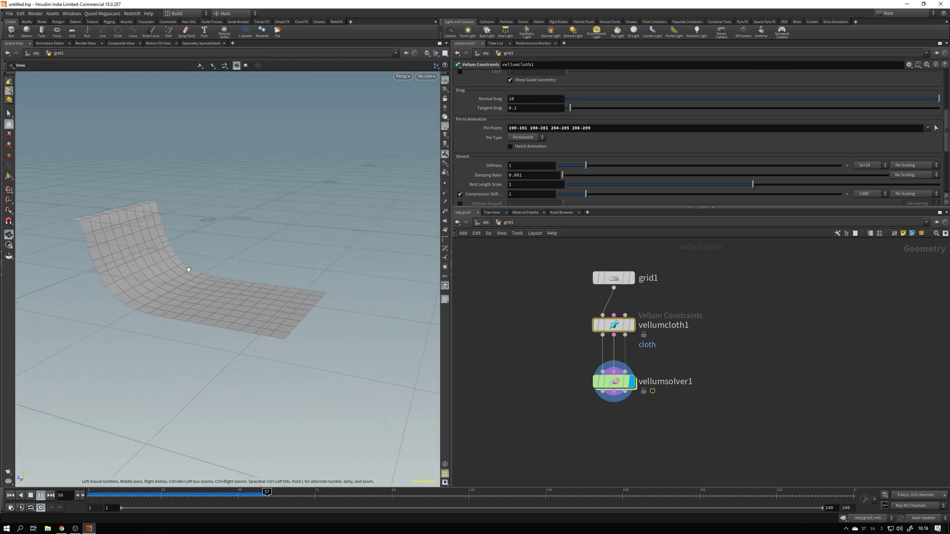
pyautogui.moveTo(155, 309); pyautogui.dragTo(93, 244)
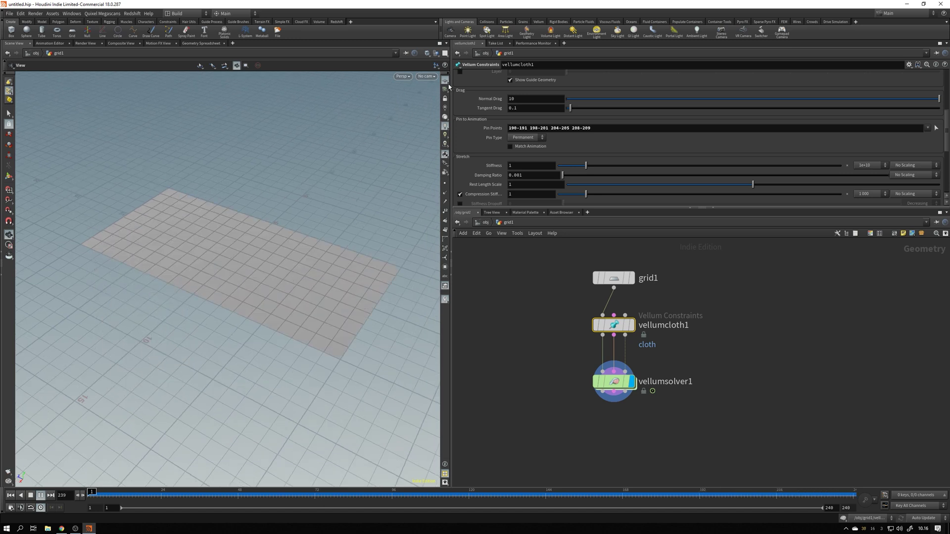
pyautogui.moveTo(376, 164); pyautogui.dragTo(250, 246)
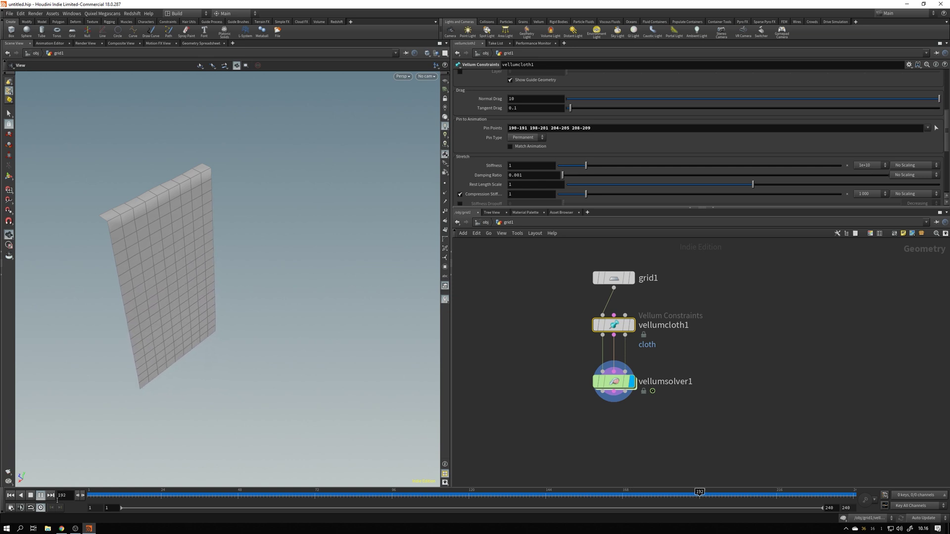
pyautogui.click(32, 497)
# Rewind, then set vellumsolver1's wind Z force to 10
pyautogui.click(90, 500)
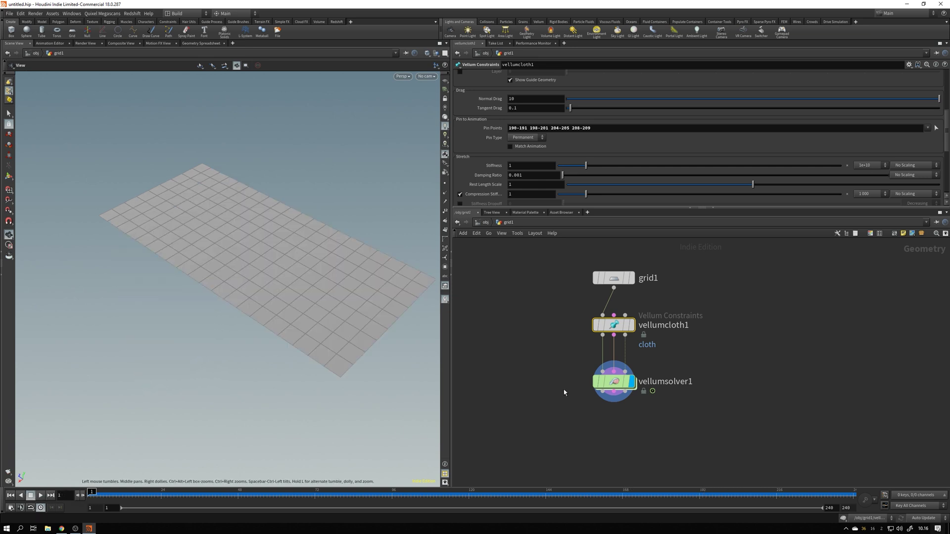
pyautogui.click(620, 387)
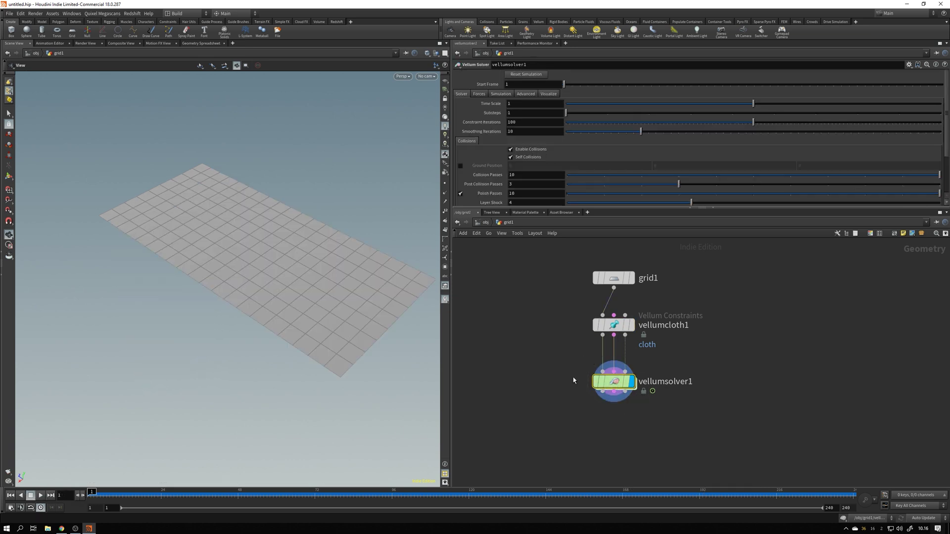
pyautogui.click(479, 95)
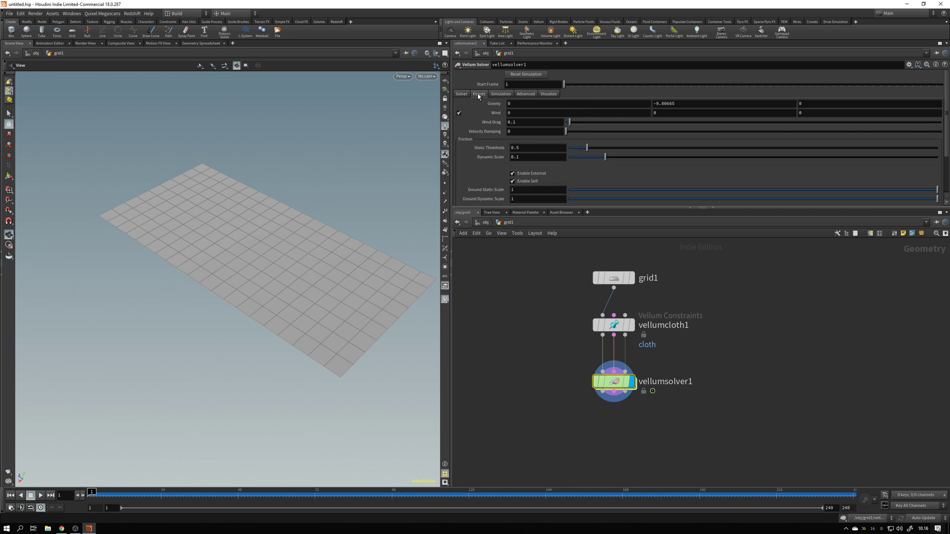
pyautogui.moveTo(678, 104); pyautogui.dragTo(654, 103)
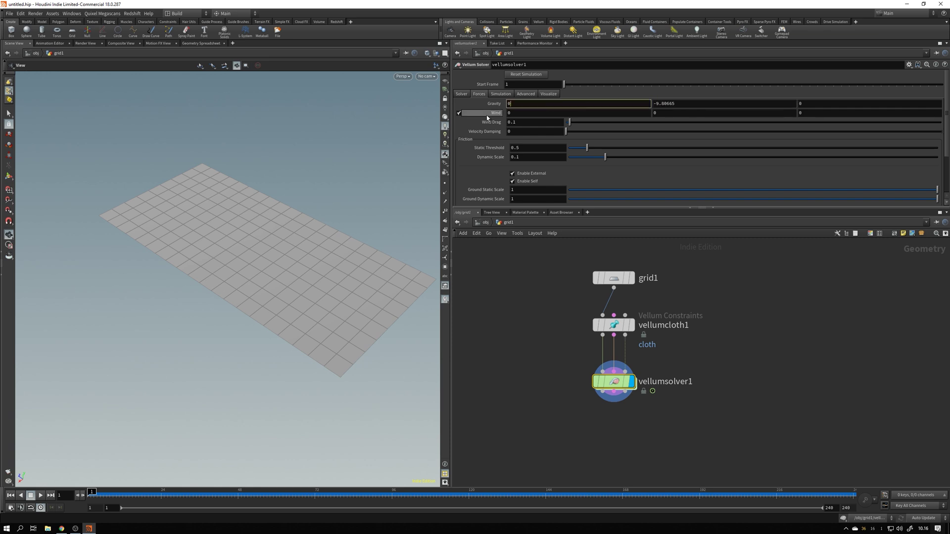
pyautogui.click(516, 113)
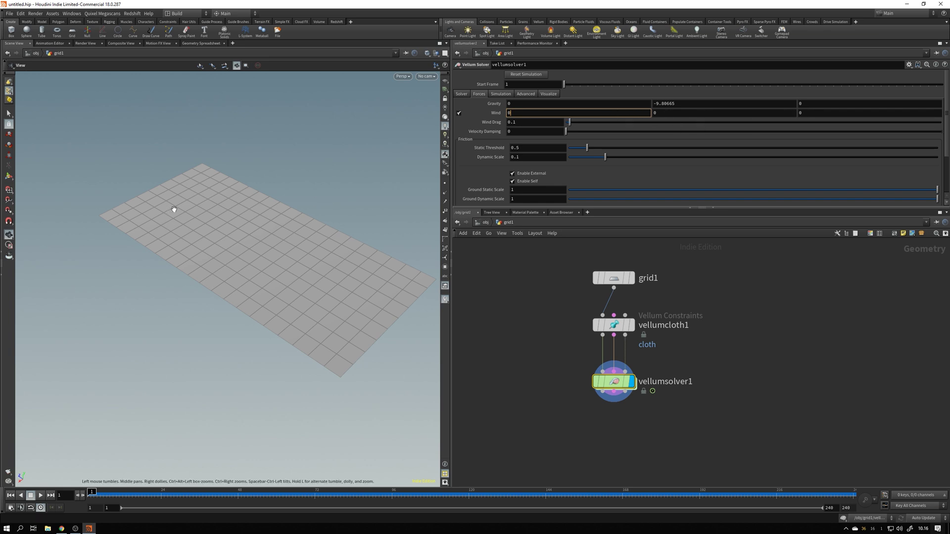
pyautogui.moveTo(168, 230); pyautogui.dragTo(195, 215)
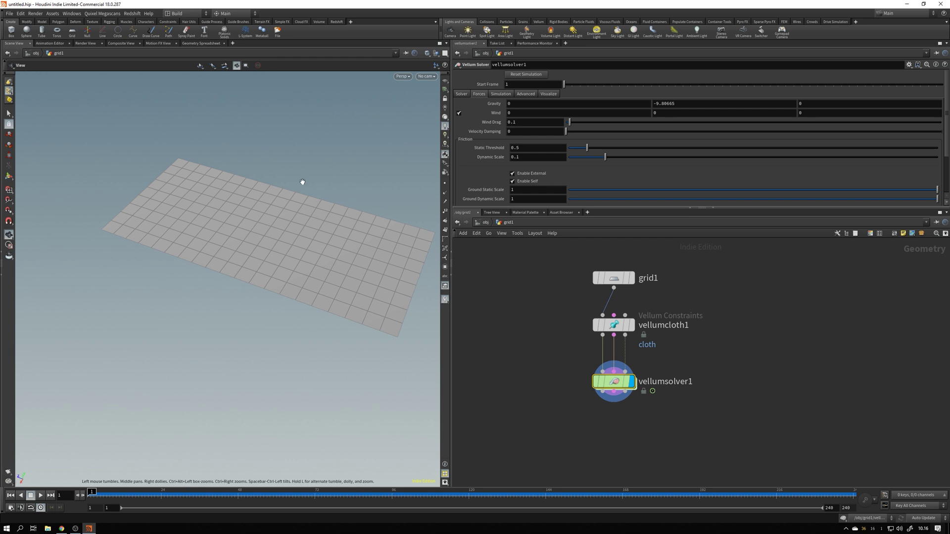
pyautogui.moveTo(307, 178); pyautogui.dragTo(257, 185, button='middle')
pyautogui.click(795, 113)
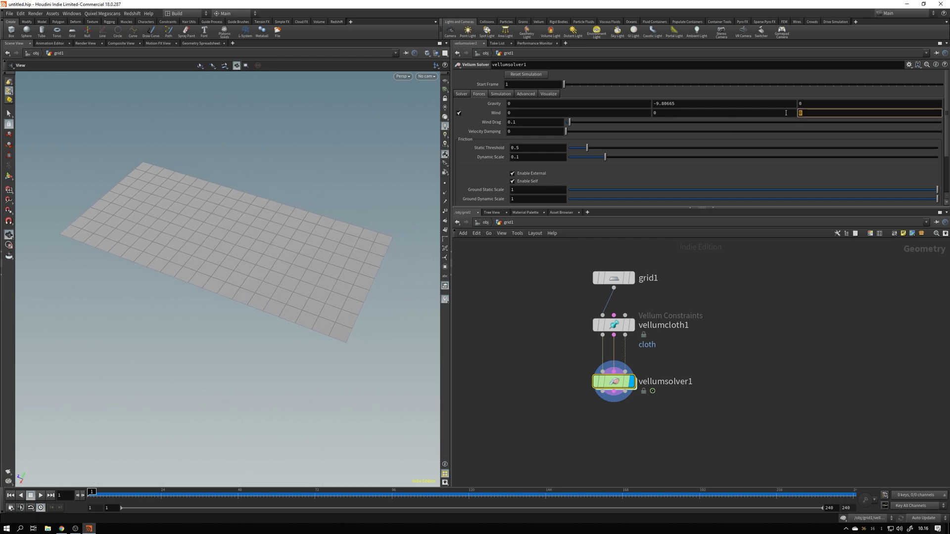
pyautogui.press('Return')
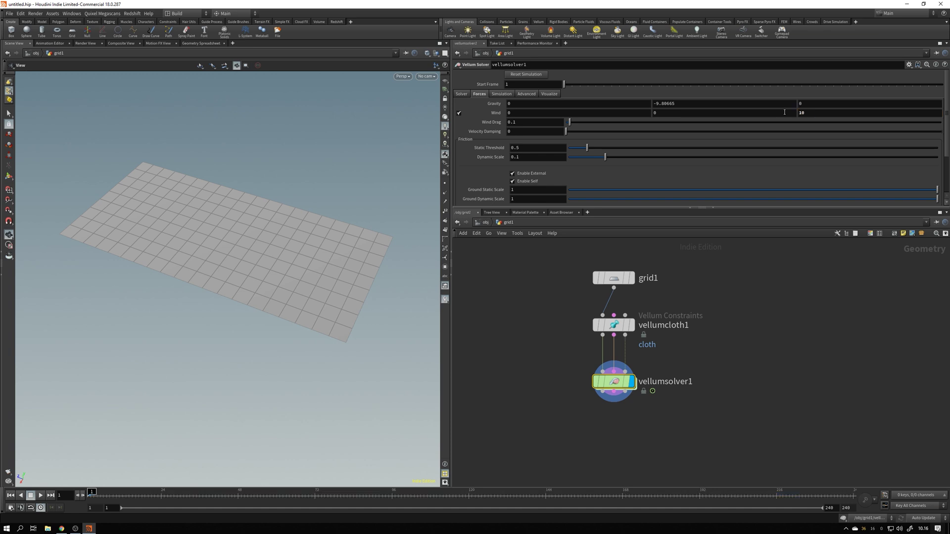
# Play the simulation, then reverse the wind Z value to -10
pyautogui.click(42, 495)
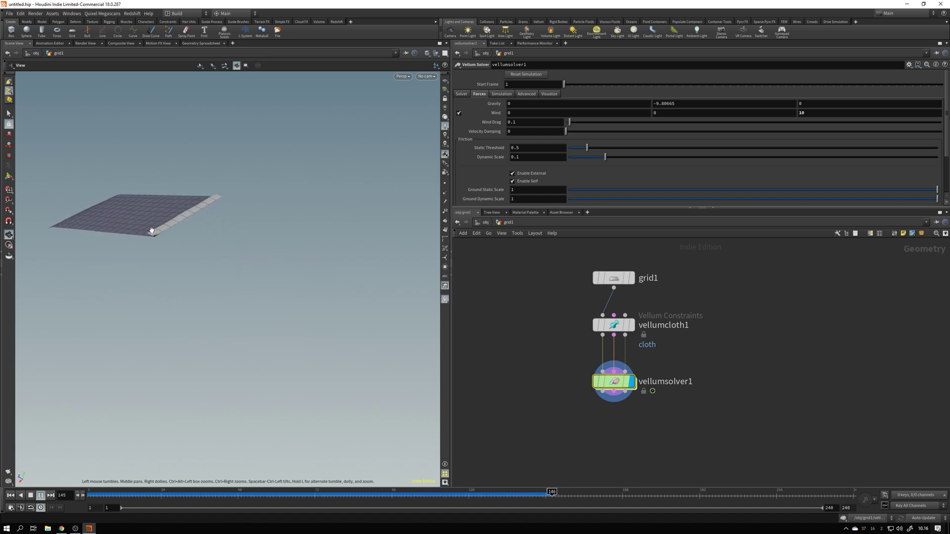
pyautogui.click(809, 113)
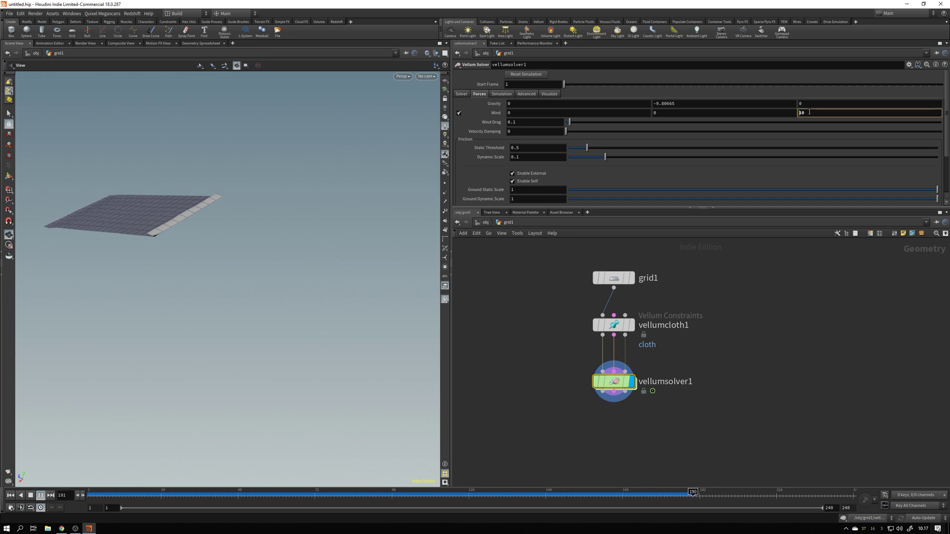
pyautogui.write('-10')
pyautogui.press('Return')
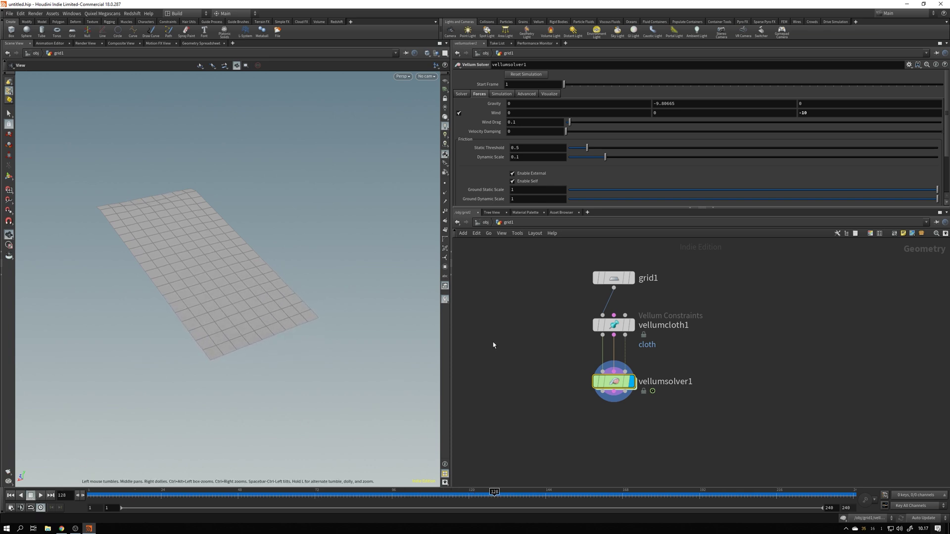
# Set grid1 to 64 rows and 64 columns and rewind to frame 1
pyautogui.click(600, 282)
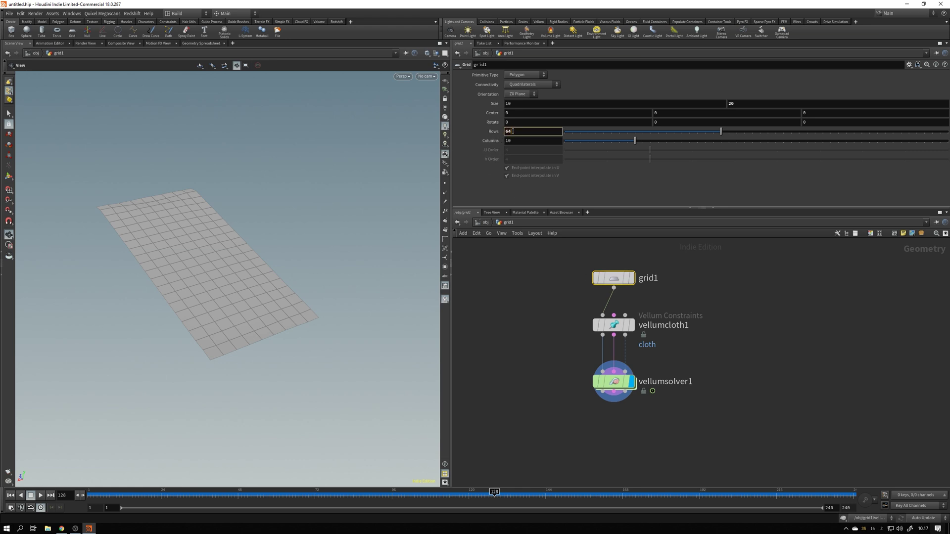
pyautogui.press('Return')
pyautogui.click(512, 140)
pyautogui.write('64')
pyautogui.press('Return')
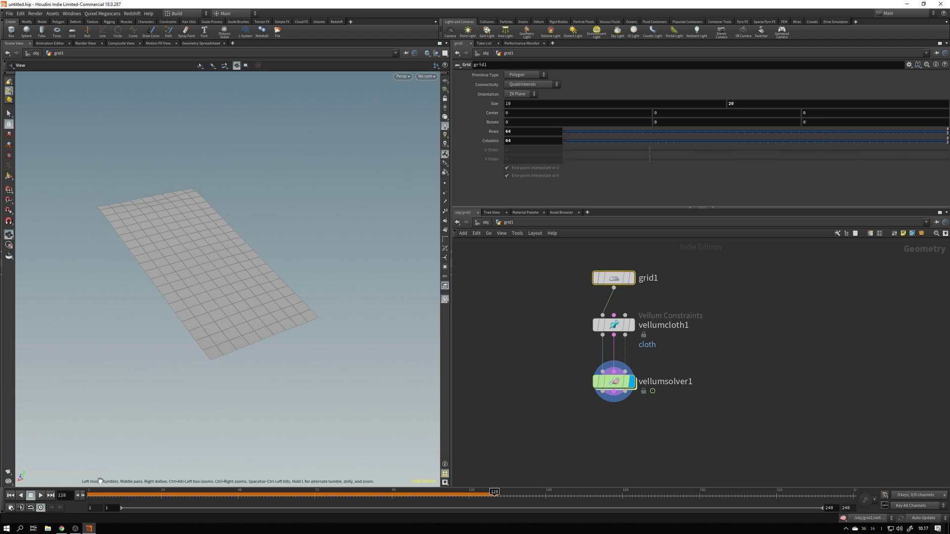
pyautogui.click(87, 494)
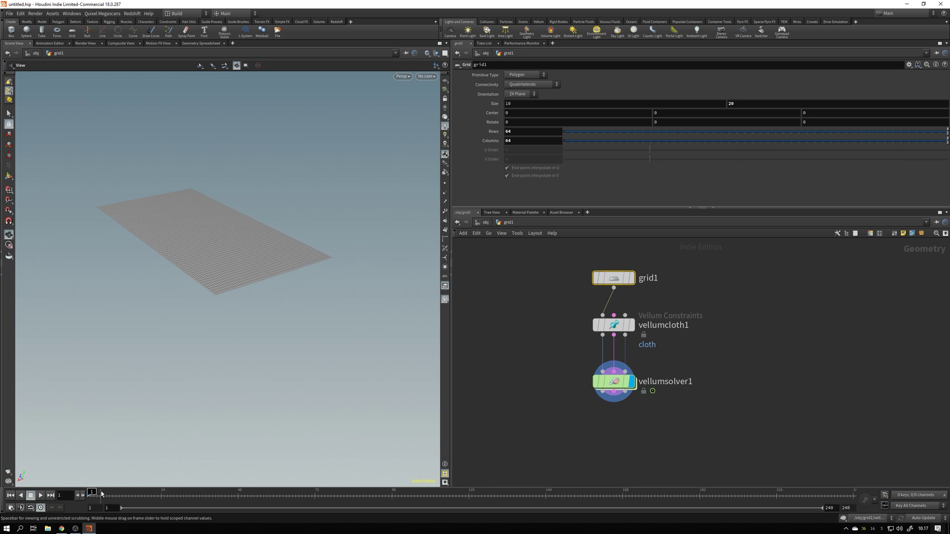
# Lower grid1's columns to 33 and play the simulation to test it
pyautogui.moveTo(198, 317); pyautogui.dragTo(212, 287)
pyautogui.scroll(5, 212, 284)
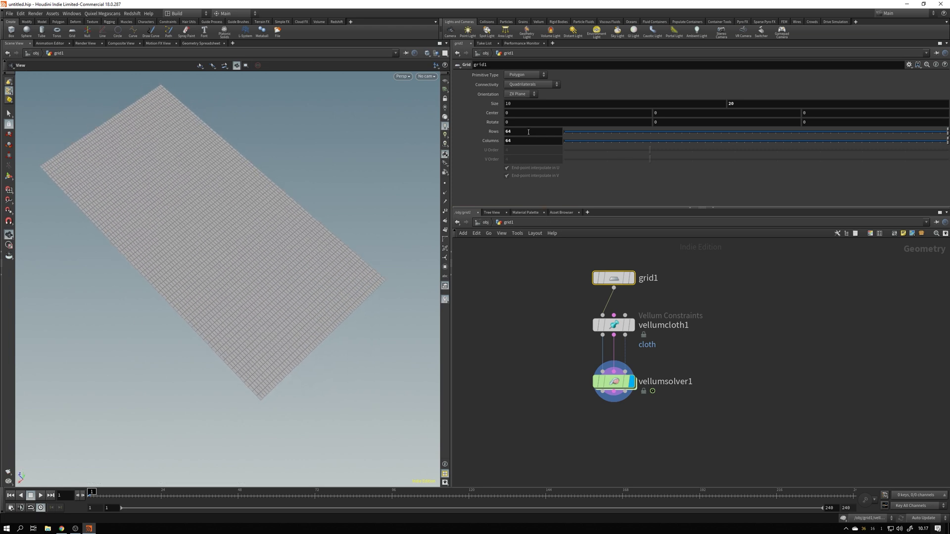
pyautogui.moveTo(526, 138); pyautogui.dragTo(549, 146, button='middle')
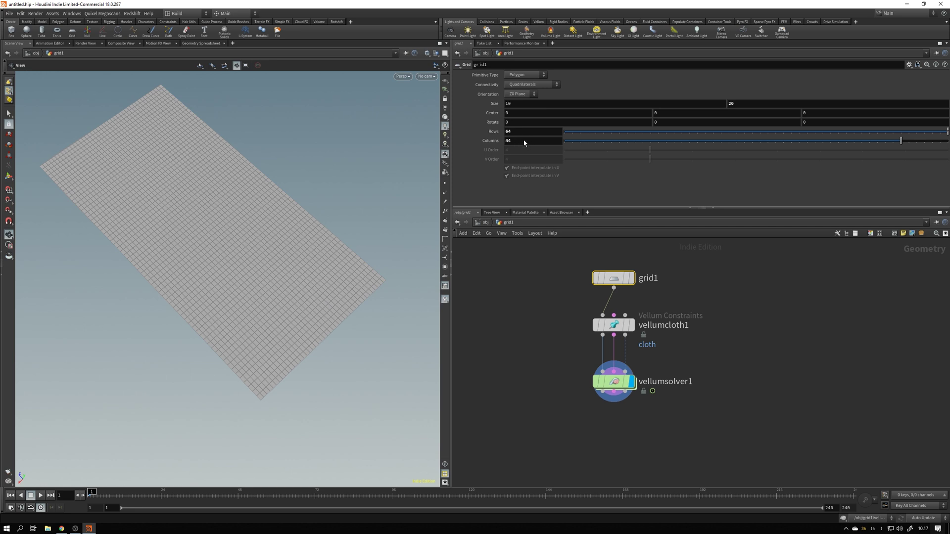
pyautogui.moveTo(525, 143); pyautogui.dragTo(481, 141, button='middle')
pyautogui.moveTo(388, 217); pyautogui.dragTo(306, 267)
pyautogui.click(39, 495)
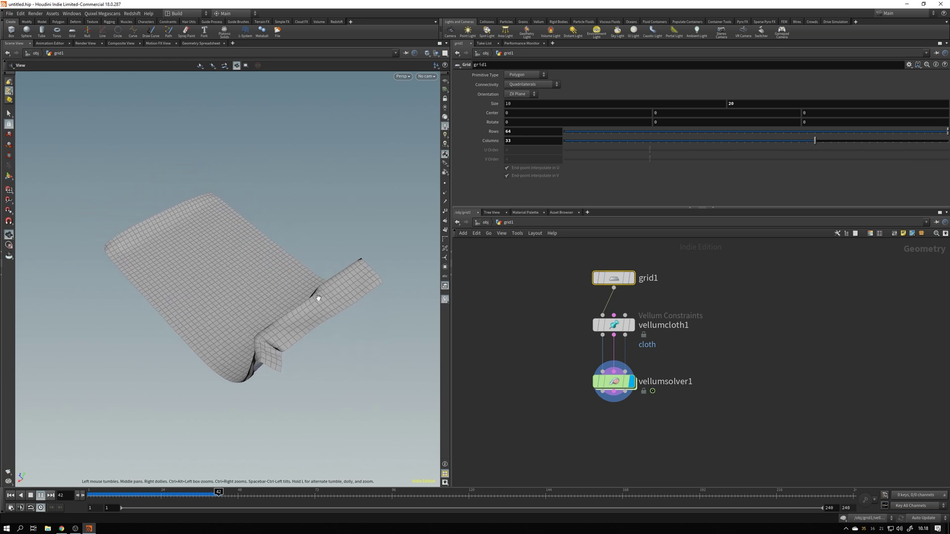
pyautogui.click(10, 495)
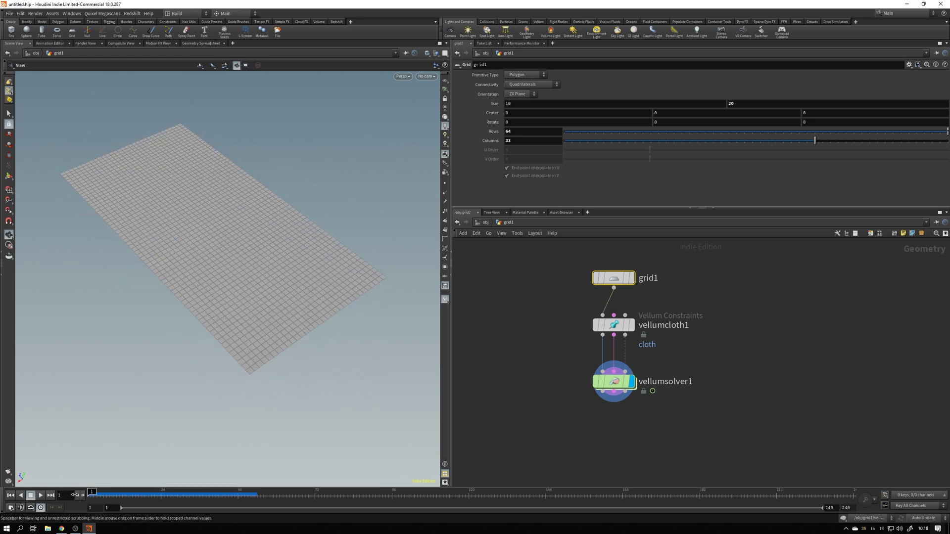
# Pick a first set of pin points on vellumcloth1 and test the simulation
pyautogui.click(608, 328)
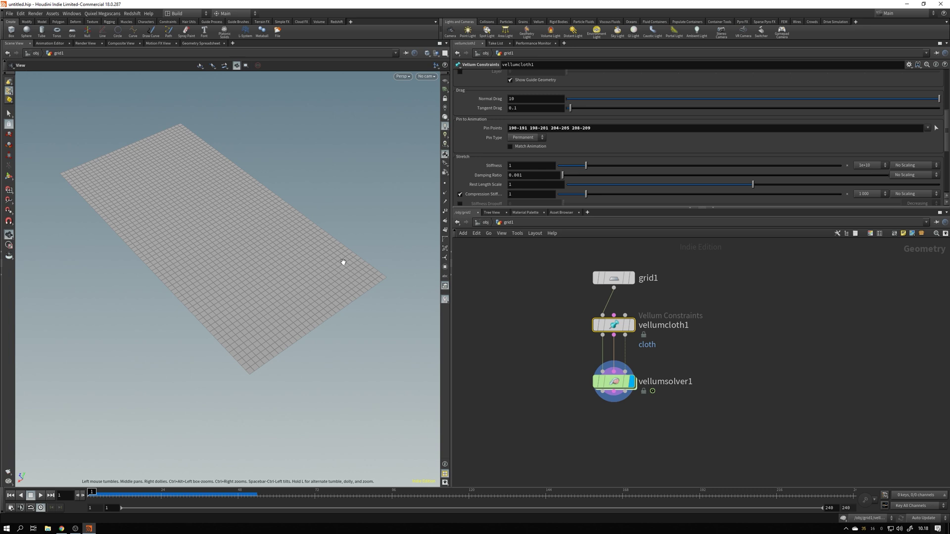
pyautogui.moveTo(618, 327)
pyautogui.click(937, 129)
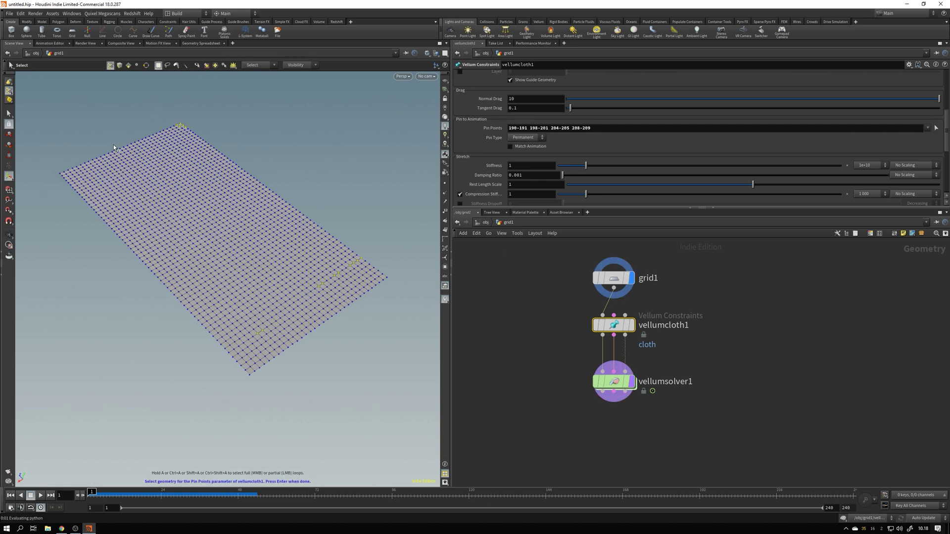
pyautogui.moveTo(55, 169); pyautogui.dragTo(68, 179)
pyautogui.press('Return')
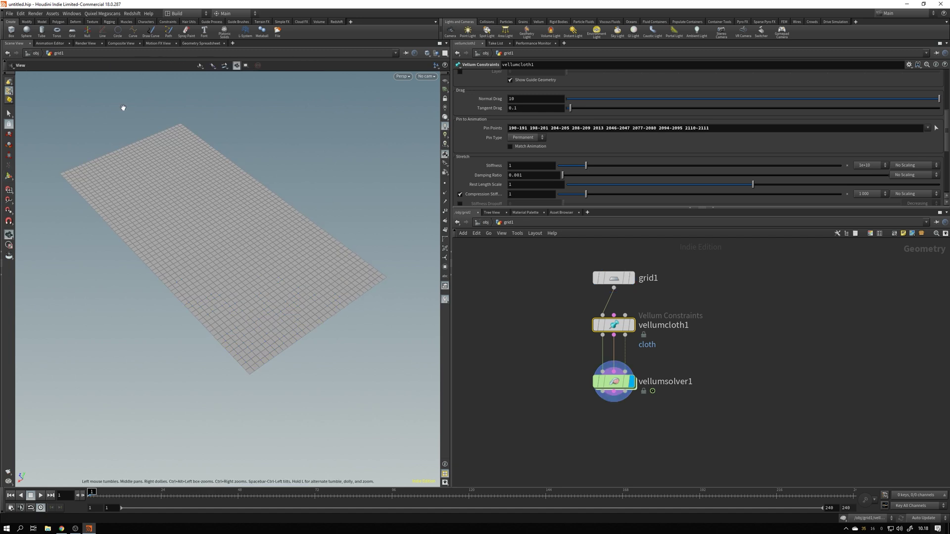
pyautogui.click(42, 497)
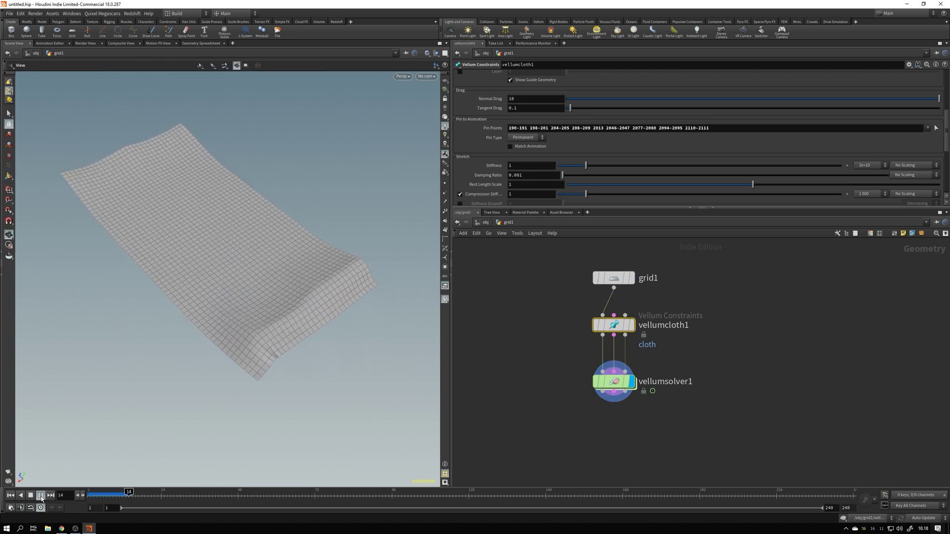
pyautogui.click(10, 495)
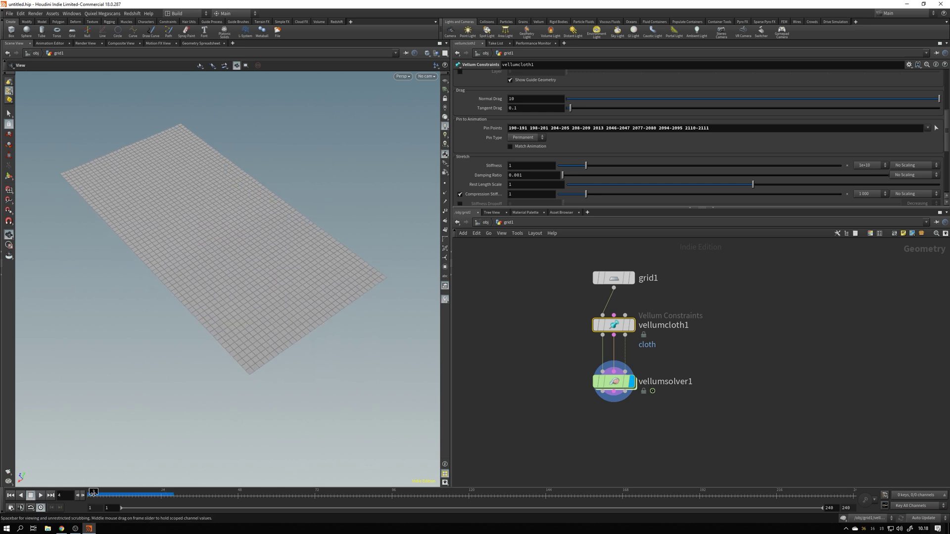
pyautogui.click(750, 129)
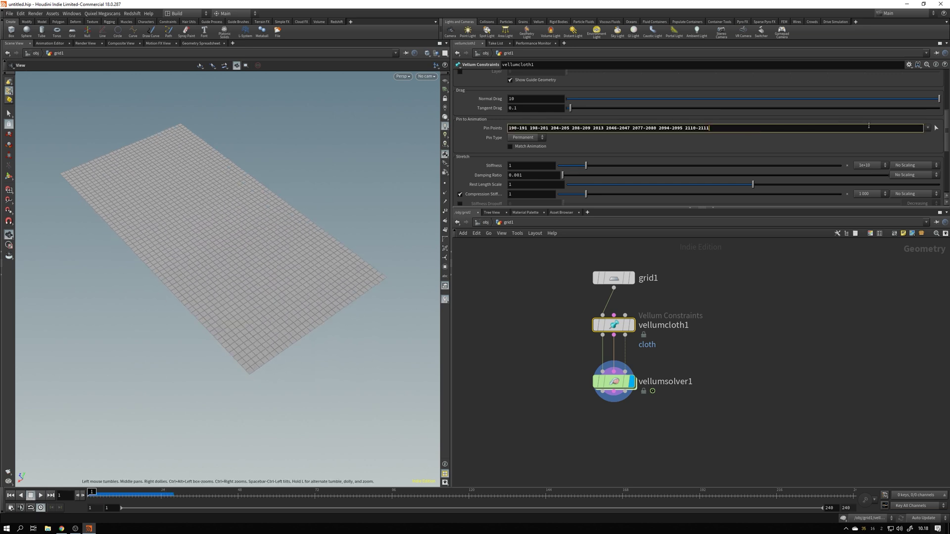
pyautogui.click(935, 128)
pyautogui.keyDown('alt'); pyautogui.moveTo(310, 266); pyautogui.dragTo(346, 273); pyautogui.keyUp('alt')
pyautogui.hotkey('ctrl', 'z')
pyautogui.hotkey('ctrl', 'z')
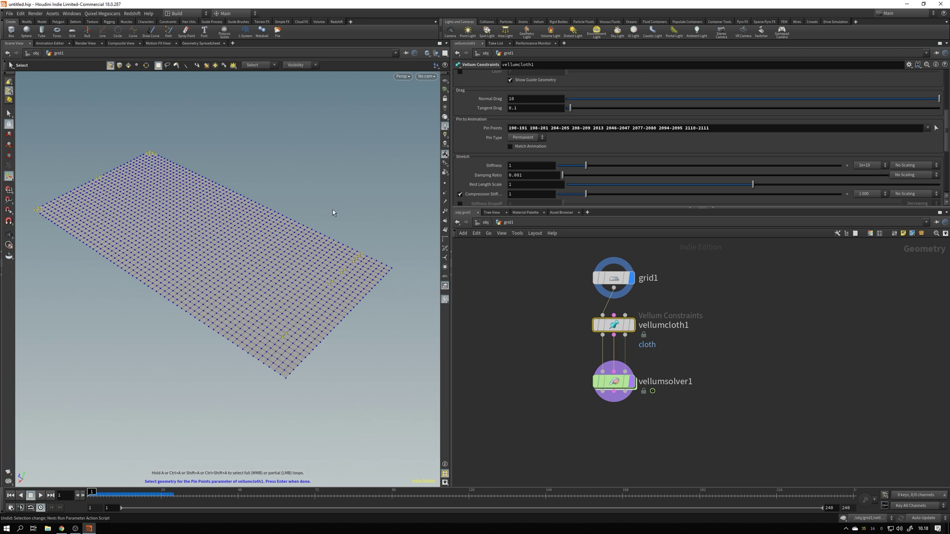
pyautogui.keyDown('ctrl'); pyautogui.moveTo(394, 228); pyautogui.dragTo(257, 360); pyautogui.keyUp('ctrl')
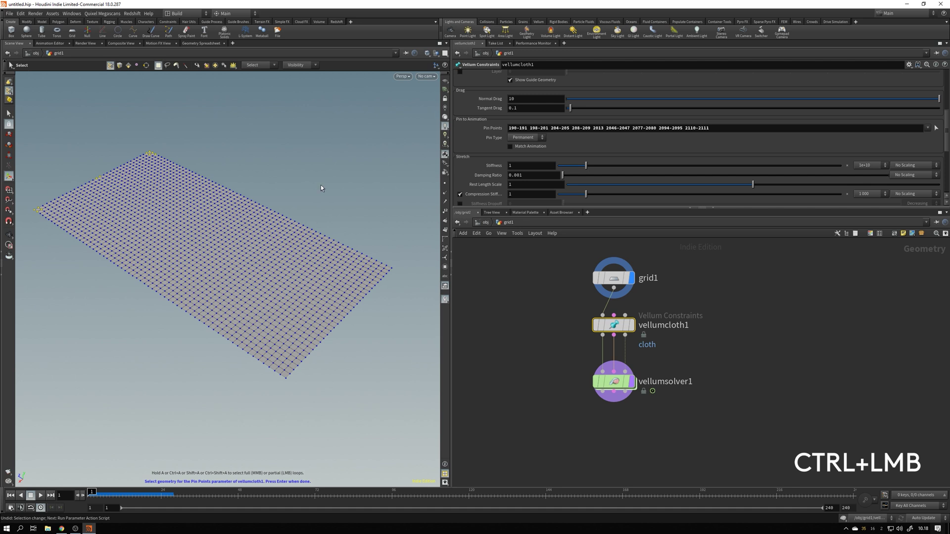
pyautogui.press('Return')
pyautogui.press('Up')
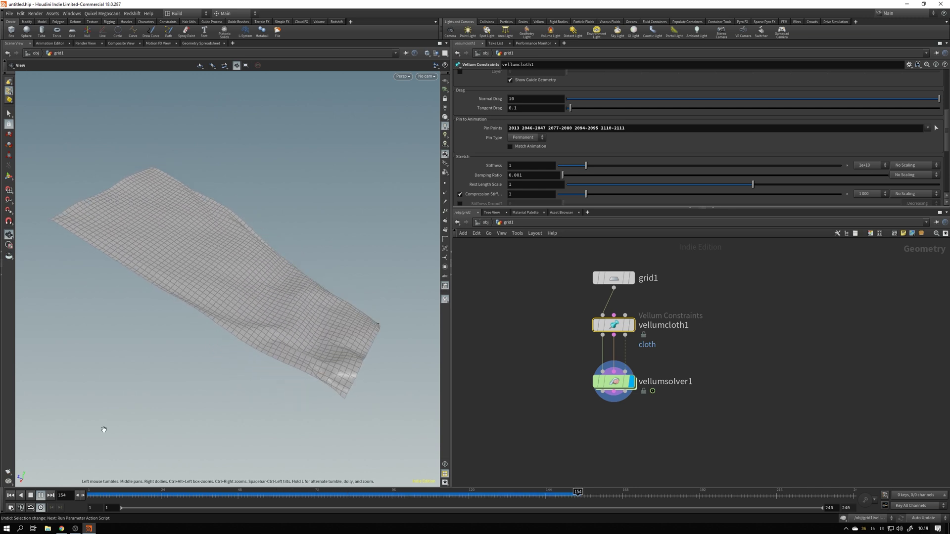
# Stop and rewind the simulation, then move the two vellum nodes further down
pyautogui.click(30, 495)
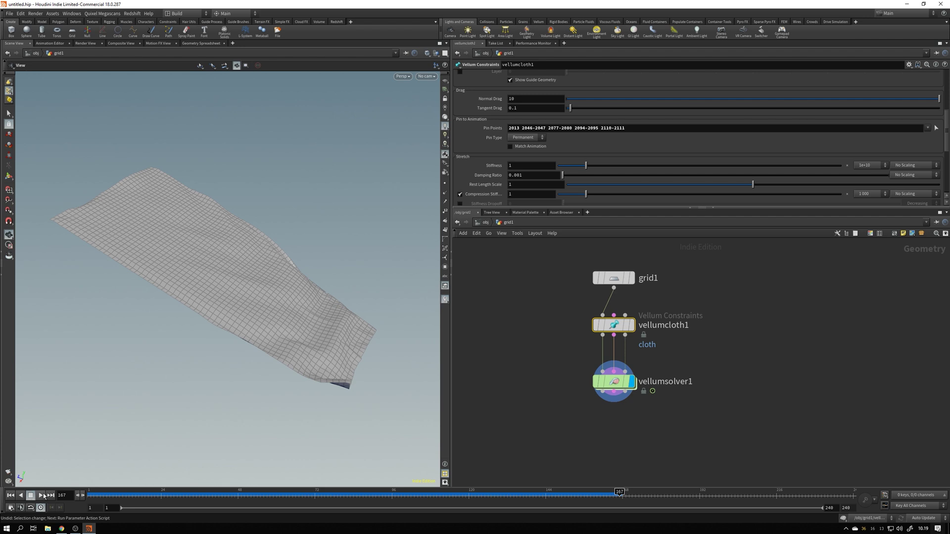
pyautogui.click(91, 493)
pyautogui.scroll(-5, 180, 333)
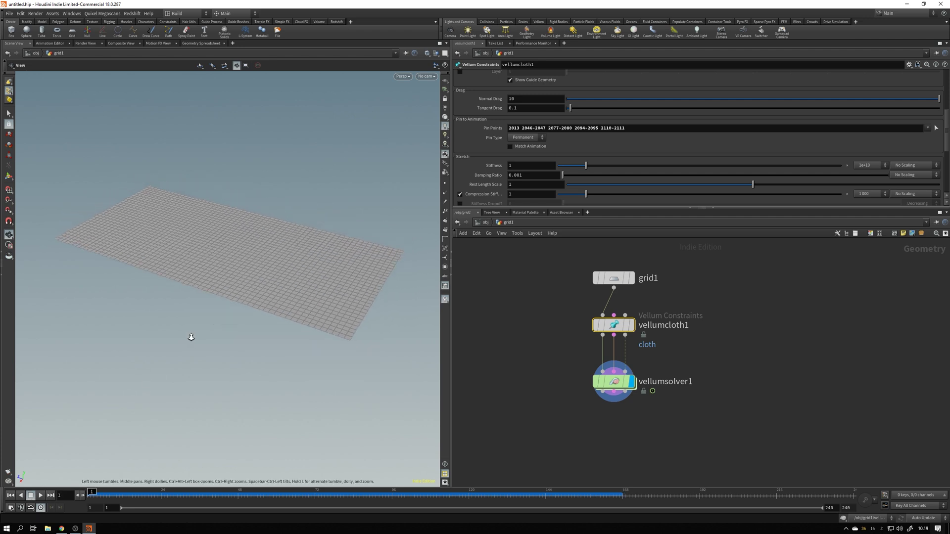
pyautogui.moveTo(564, 317); pyautogui.dragTo(638, 405)
pyautogui.moveTo(617, 330); pyautogui.dragTo(623, 385)
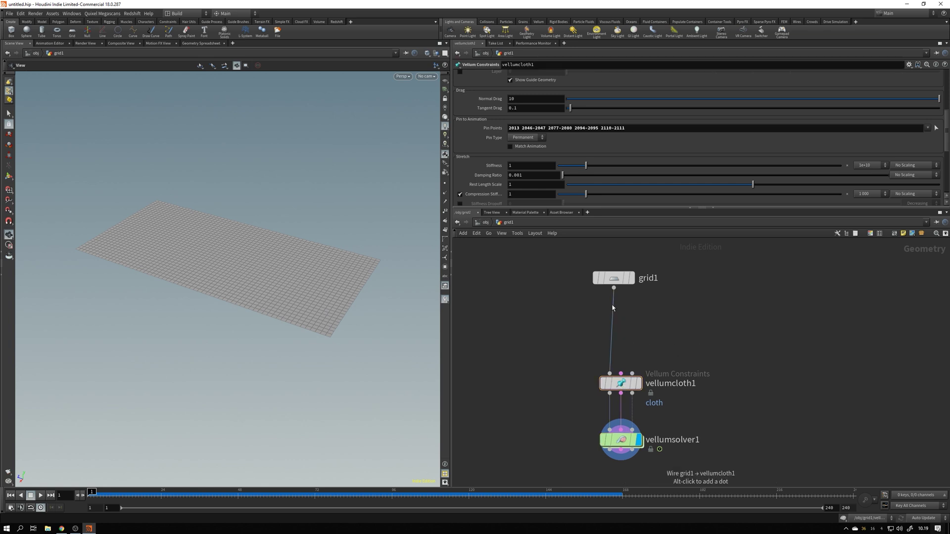
pyautogui.moveTo(643, 285)
# Insert a Transform node, transform1, on the wire between grid1 and vellumcloth1
pyautogui.press('Tab')
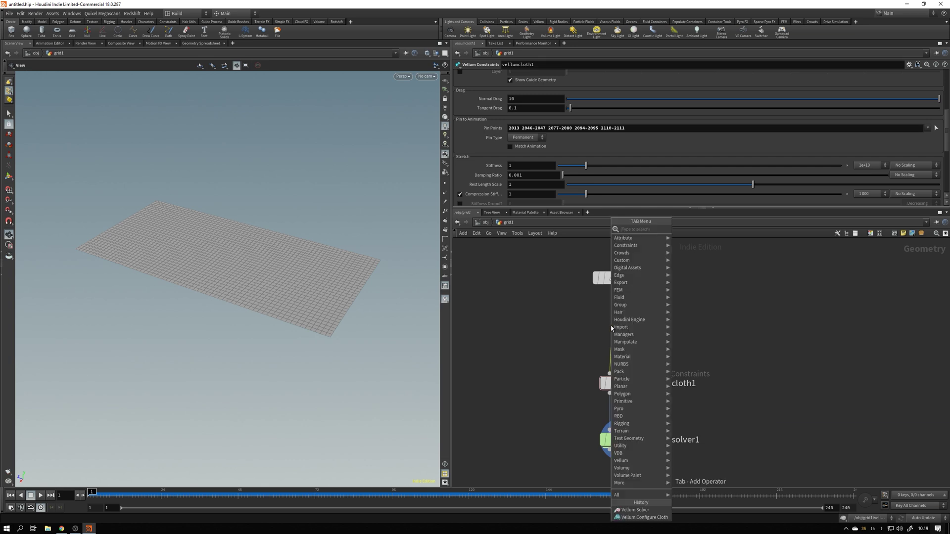
pyautogui.write('tran')
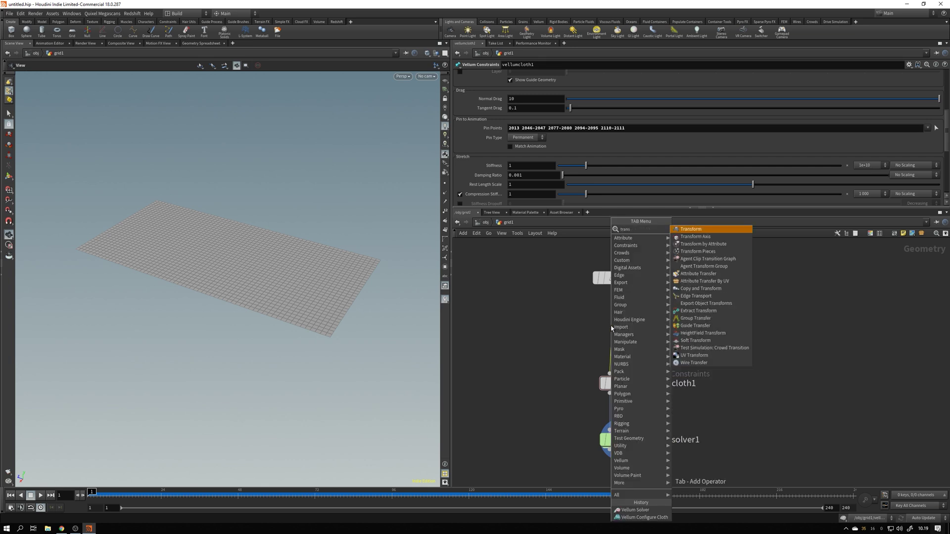
pyautogui.write('s')
pyautogui.press('Return')
pyautogui.click(629, 327)
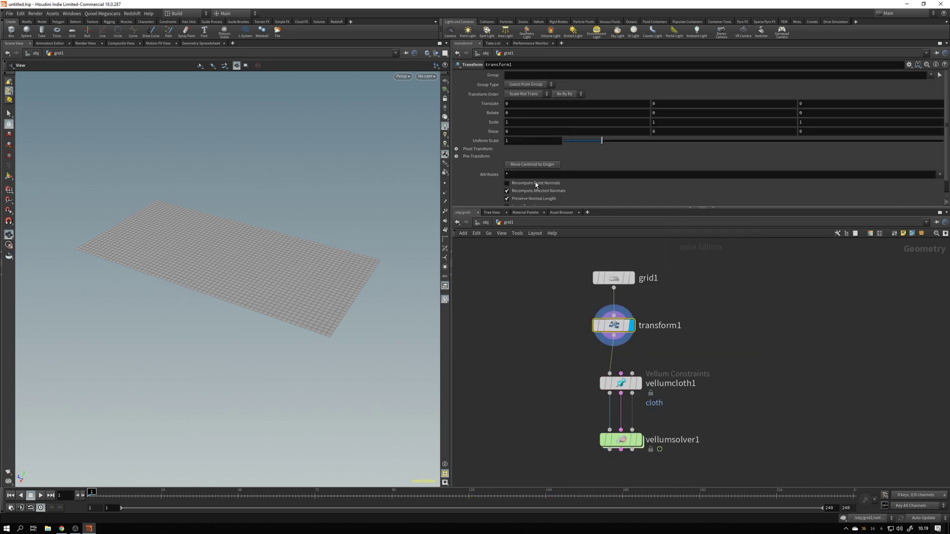
# Rotate transform1 -90 degrees about Z so the grid stands upright
pyautogui.moveTo(534, 114)
pyautogui.mouseDown(button='middle')
pyautogui.moveTo(549, 113)
pyautogui.moveTo(539, 114)
pyautogui.mouseUp(button='middle')
pyautogui.moveTo(658, 113); pyautogui.dragTo(745, 116, button='middle')
pyautogui.hotkey('ctrl', 'z')
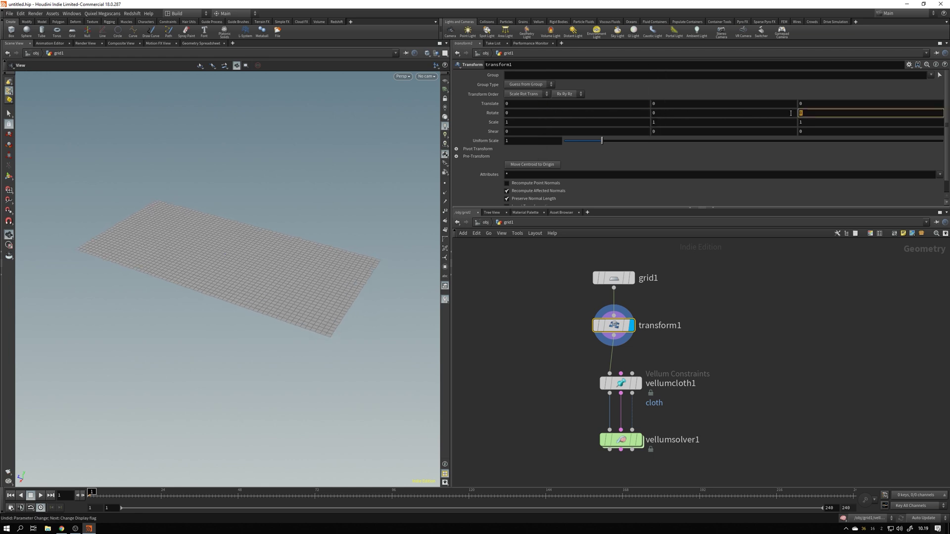
pyautogui.write('90')
pyautogui.press('Return')
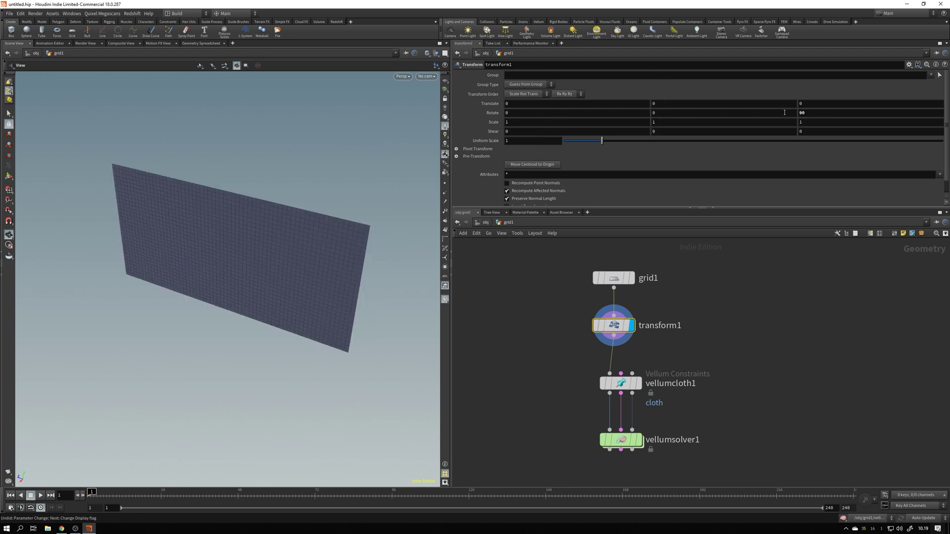
pyautogui.write('-90')
pyautogui.press('Return')
pyautogui.press('space')
pyautogui.moveTo(312, 276)
pyautogui.mouseDown()
pyautogui.moveTo(222, 263)
pyautogui.moveTo(319, 260)
pyautogui.mouseUp()
pyautogui.moveTo(634, 386); pyautogui.dragTo(627, 375)
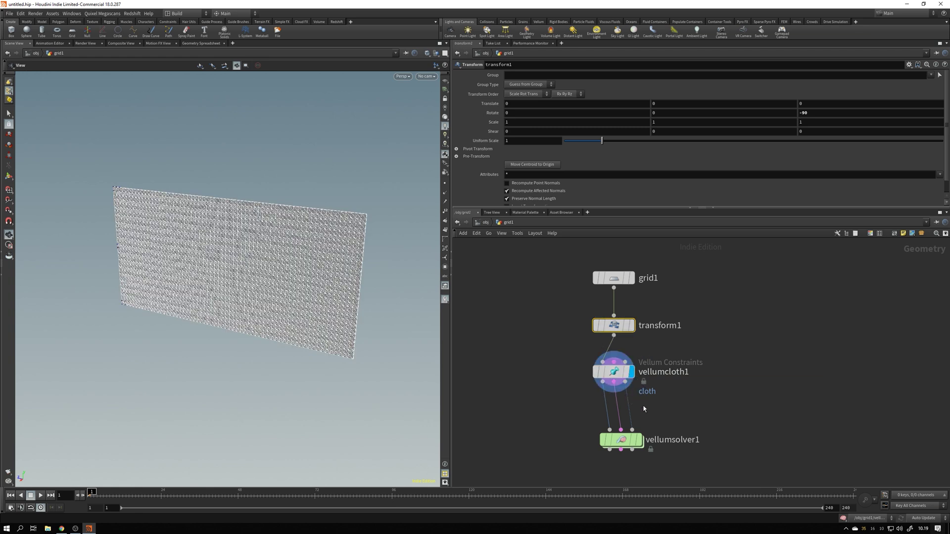
# Display vellumsolver1 under vellumcloth1 and play the cloth simulation back from frame 1
pyautogui.click(638, 440)
pyautogui.moveTo(621, 441); pyautogui.dragTo(614, 428)
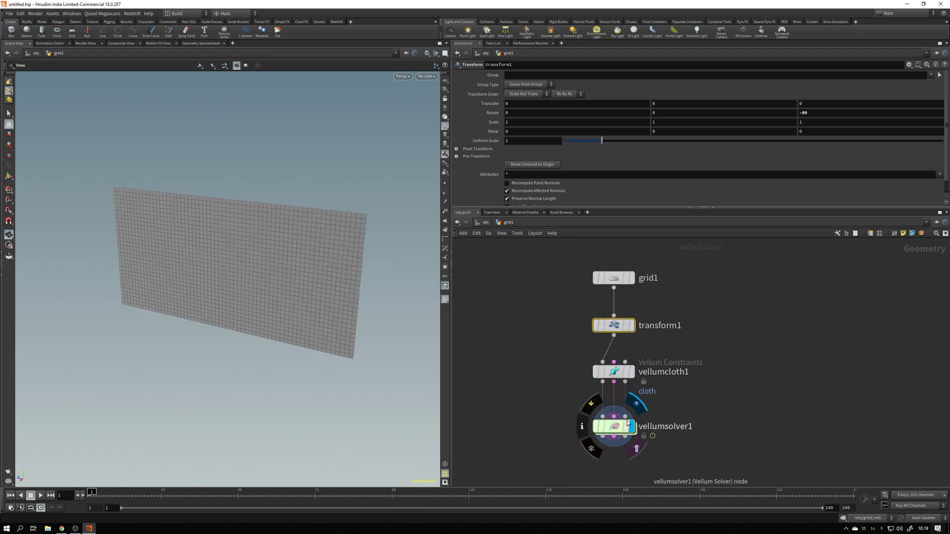
pyautogui.click(41, 495)
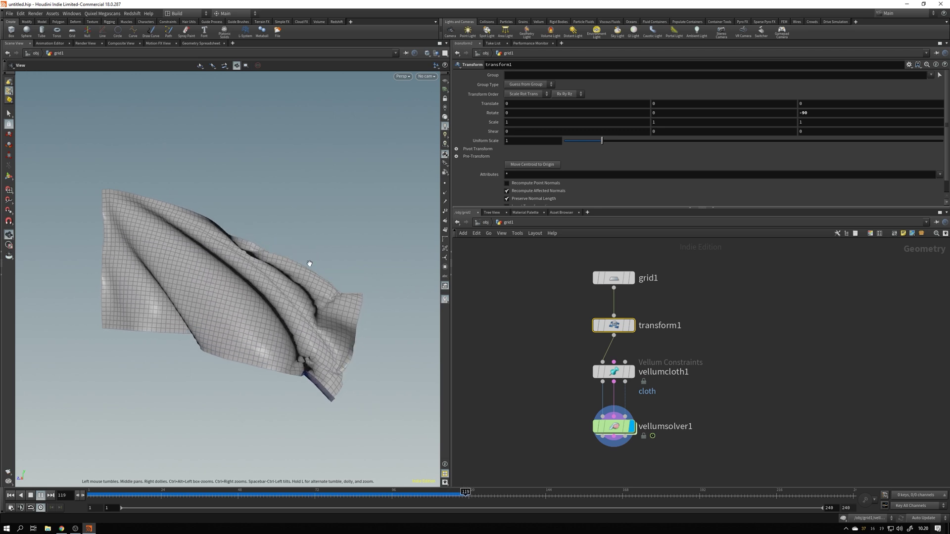
pyautogui.click(244, 494)
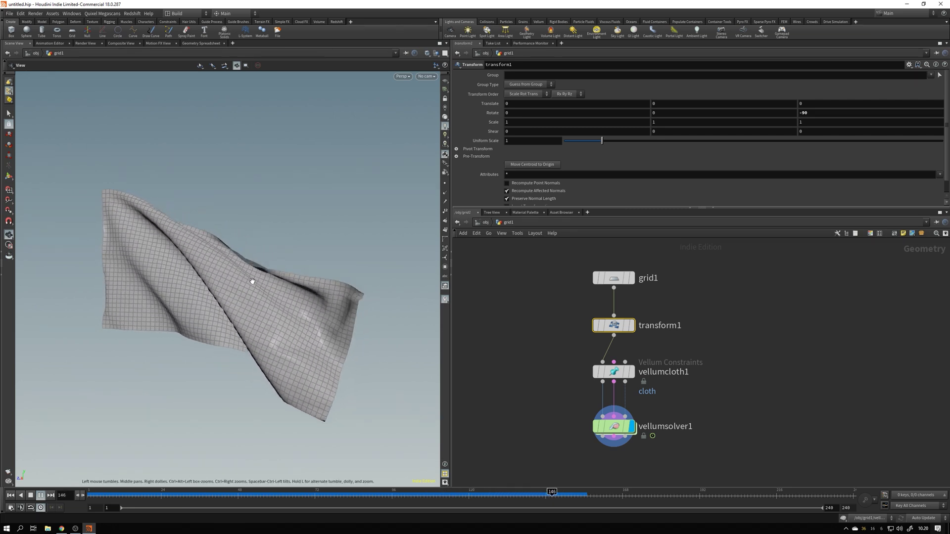
pyautogui.click(60, 495)
pyautogui.write('1')
pyautogui.press('Return')
pyautogui.click(40, 495)
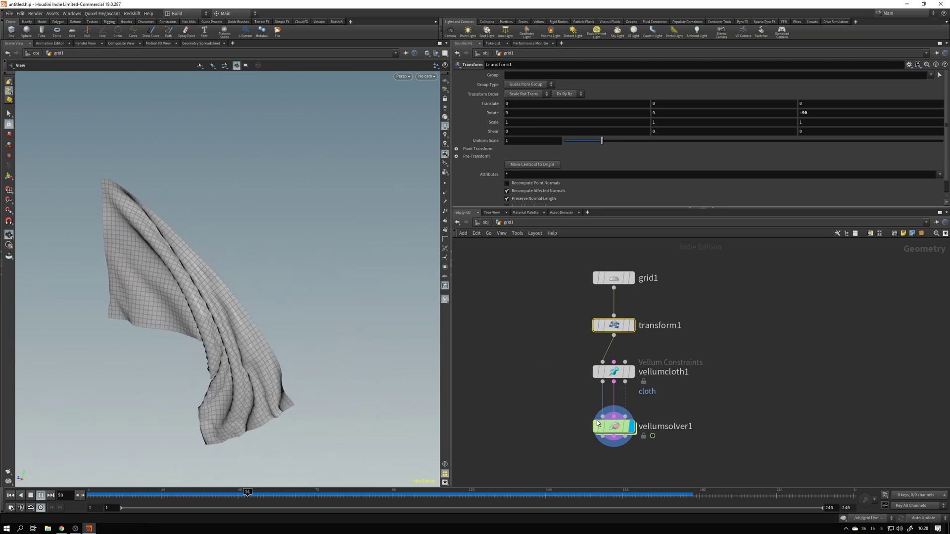
# Try vellumsolver1 Time Scale values of 2 and 0.5 and play the simulation
pyautogui.click(614, 427)
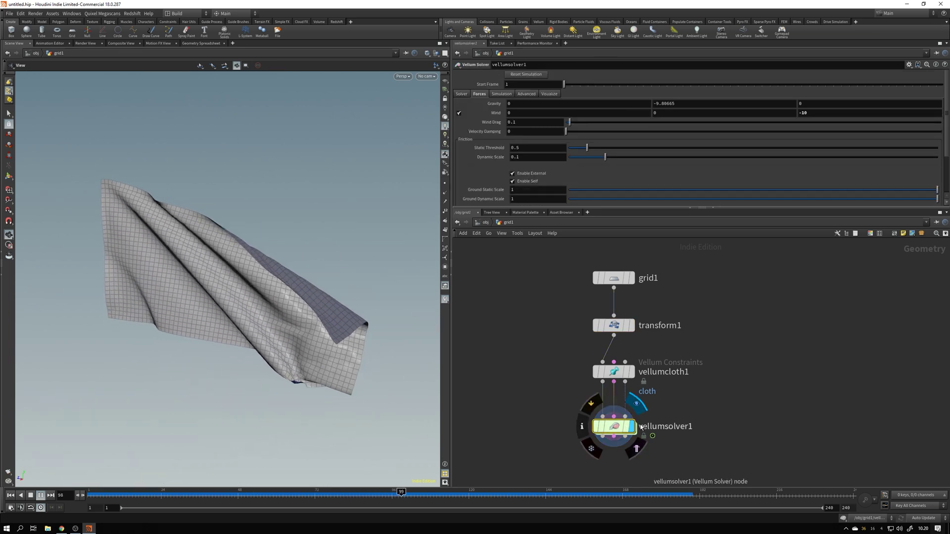
pyautogui.click(462, 94)
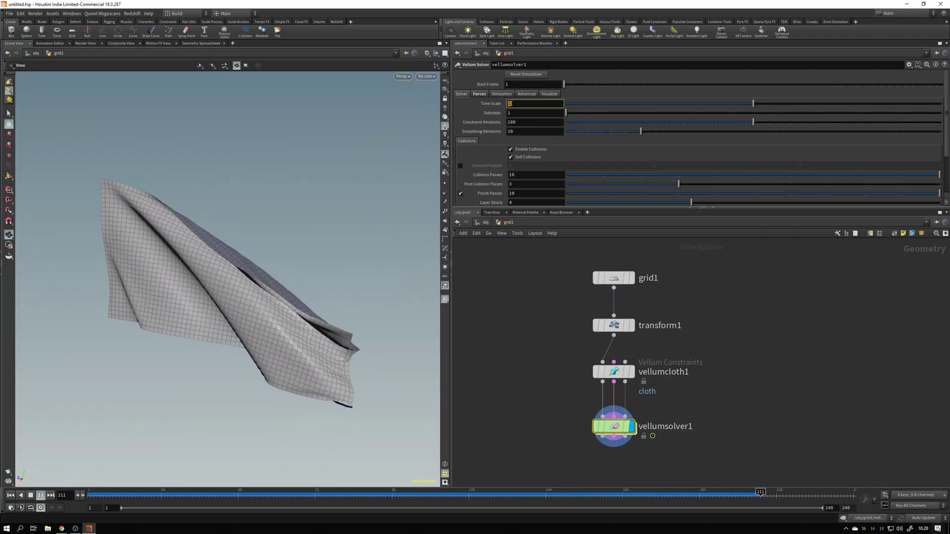
pyautogui.write('2')
pyautogui.press('Return')
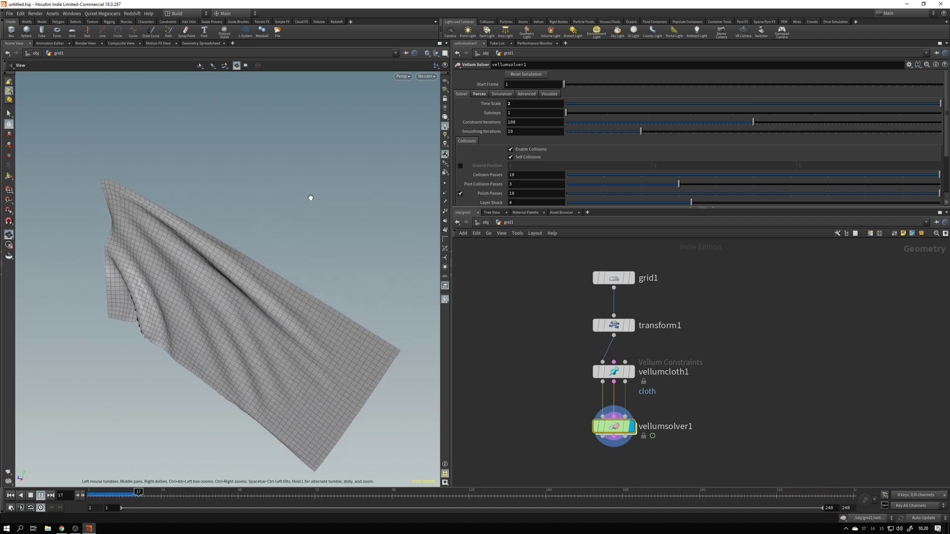
pyautogui.click(506, 104)
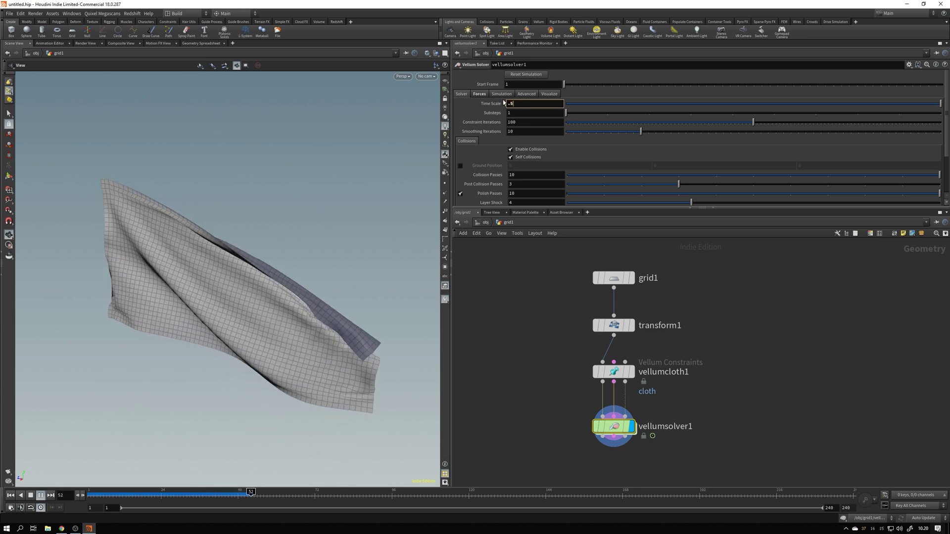
pyautogui.press('Return')
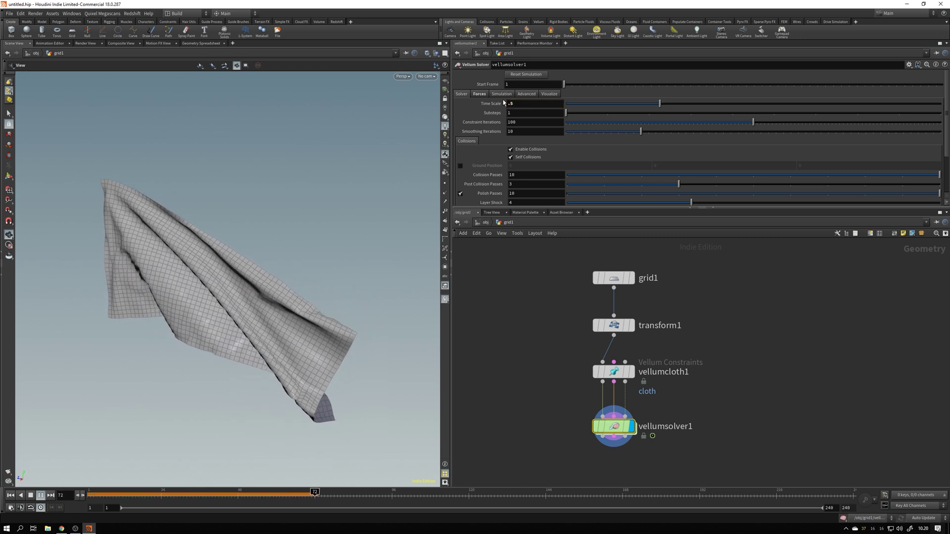
pyautogui.hotkey('ctrl', 'Up')
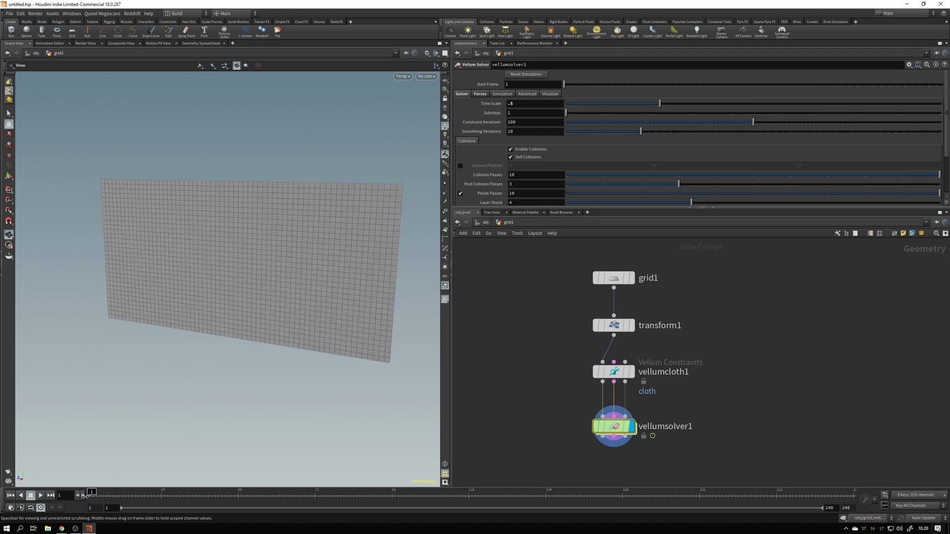
pyautogui.click(40, 495)
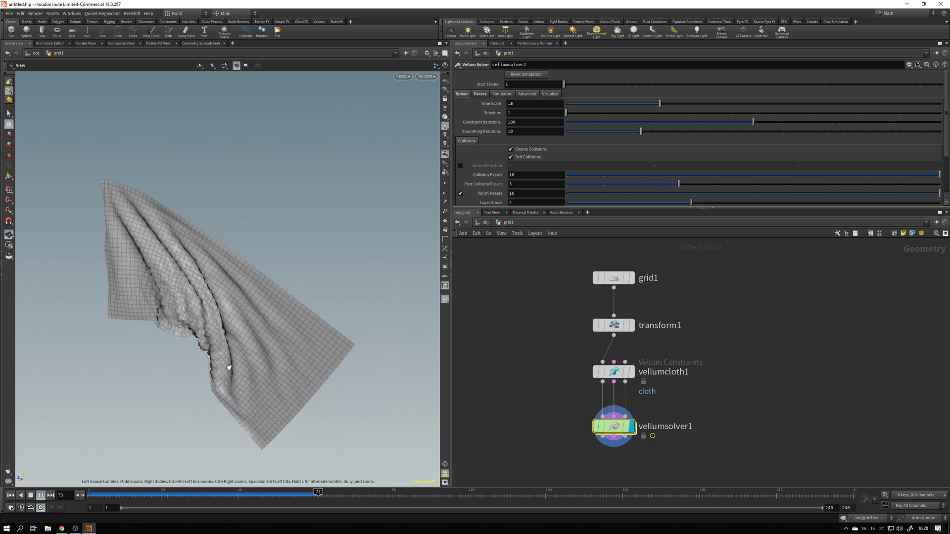
pyautogui.click(10, 495)
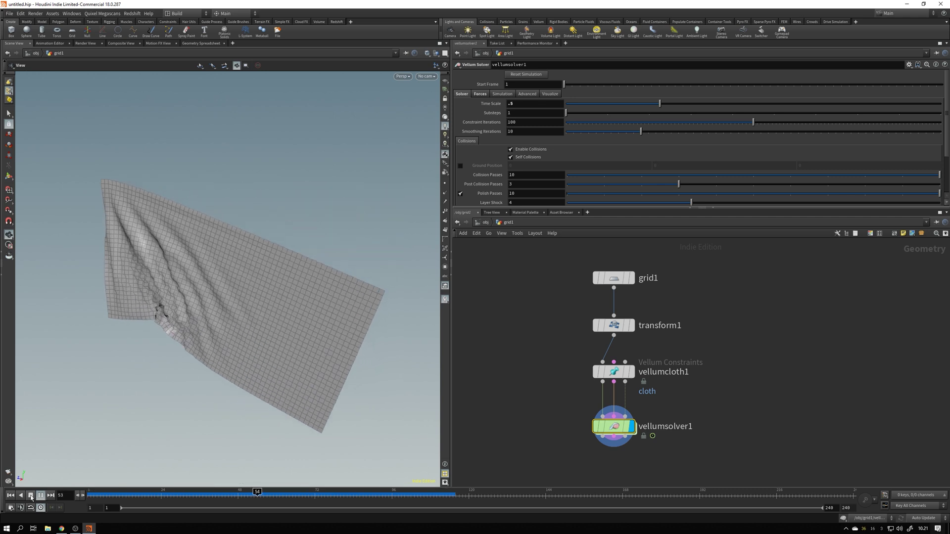
pyautogui.click(30, 496)
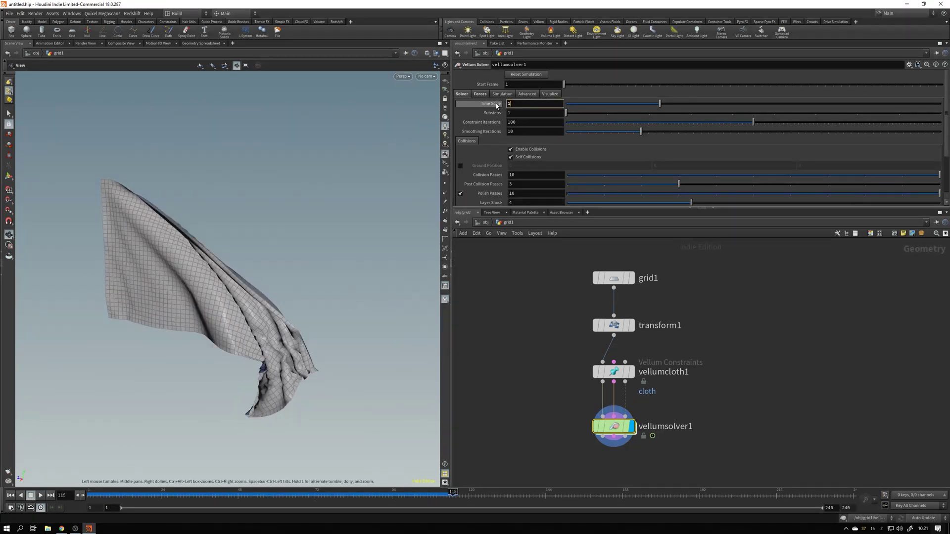
# Set Time Scale to 1, rewind, and play until pausing at frame 47
pyautogui.write('1')
pyautogui.press('Return')
pyautogui.click(88, 496)
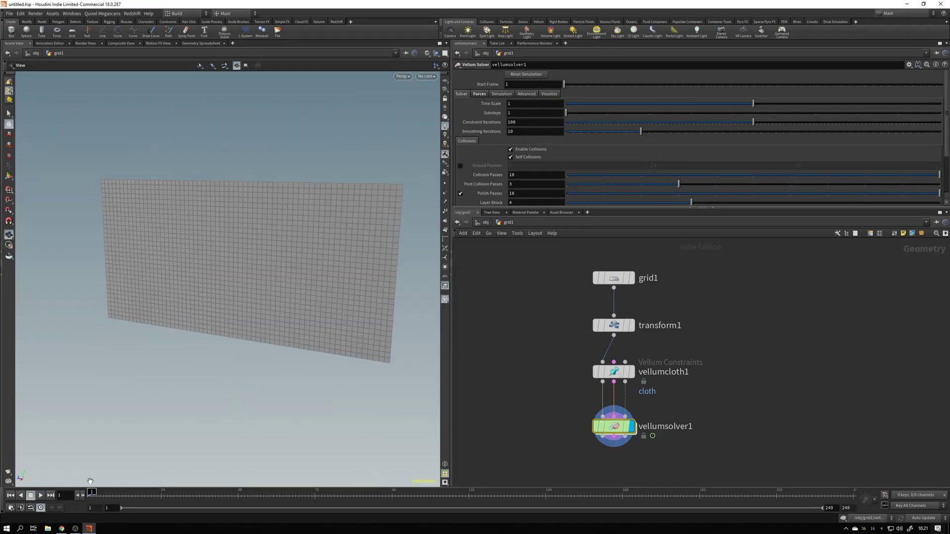
pyautogui.moveTo(151, 452); pyautogui.dragTo(103, 436)
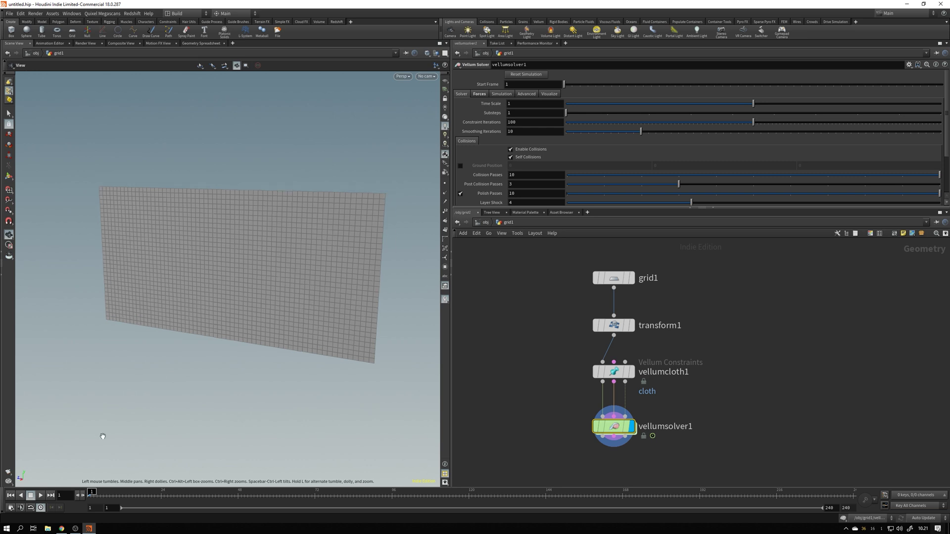
pyautogui.click(40, 495)
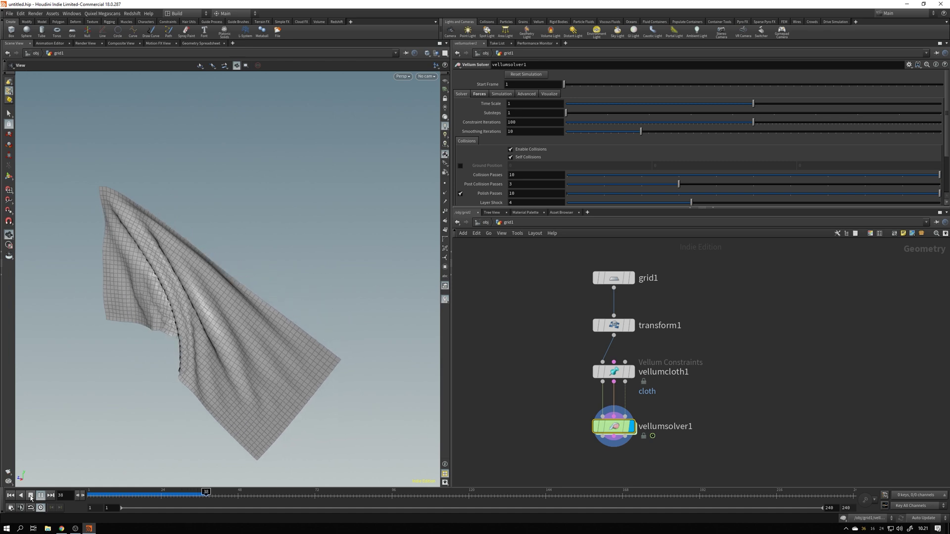
pyautogui.click(40, 496)
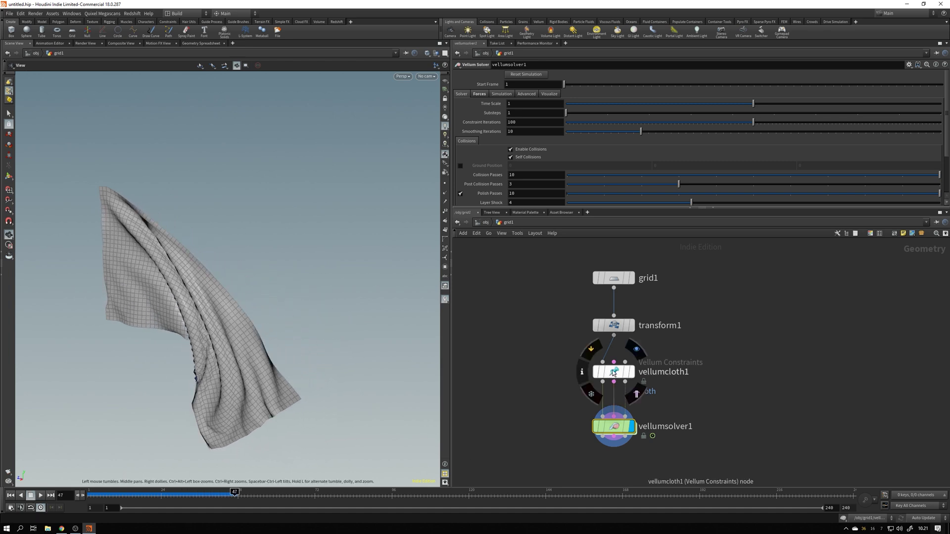
# Select vellumcloth1 to view its cloth constraint parameters
pyautogui.click(613, 372)
pyautogui.scroll(-4, 466, 144)
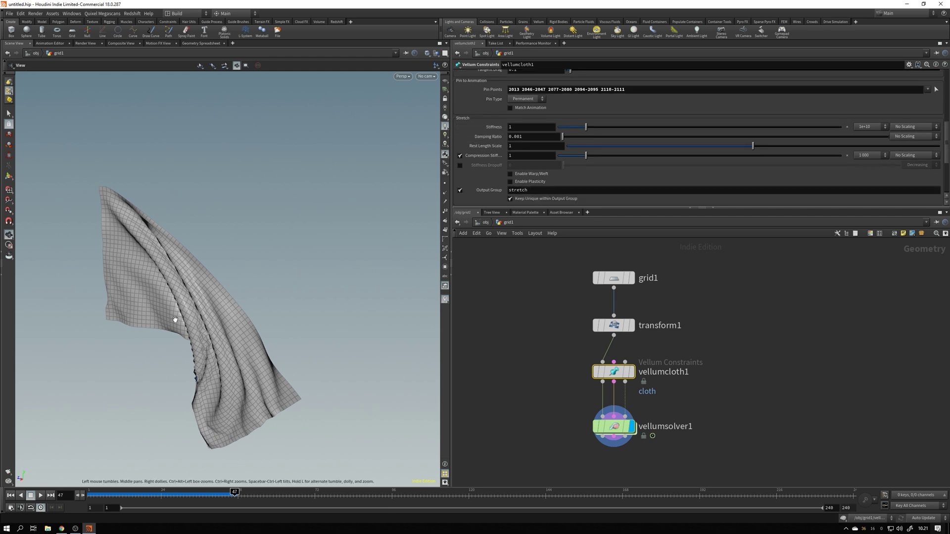
pyautogui.moveTo(212, 321); pyautogui.dragTo(206, 315)
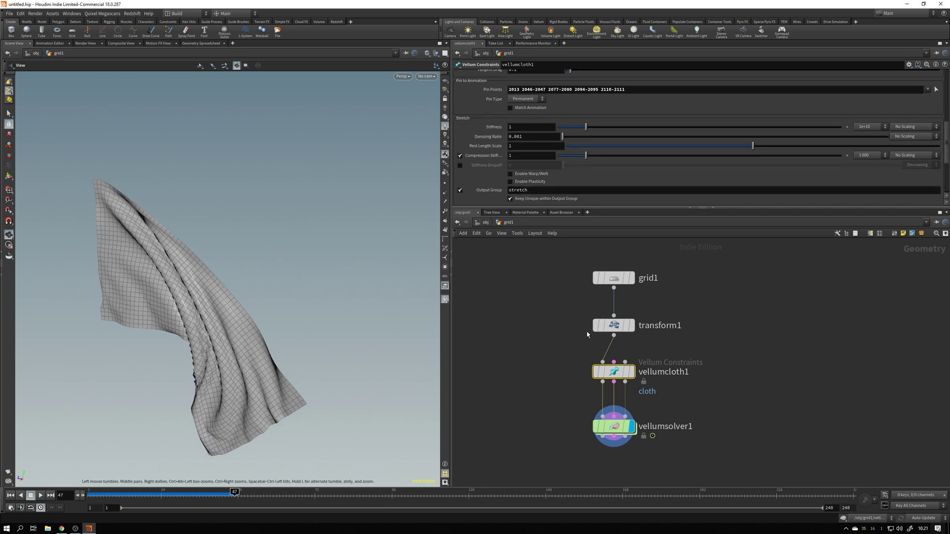
pyautogui.scroll(3, 495, 191)
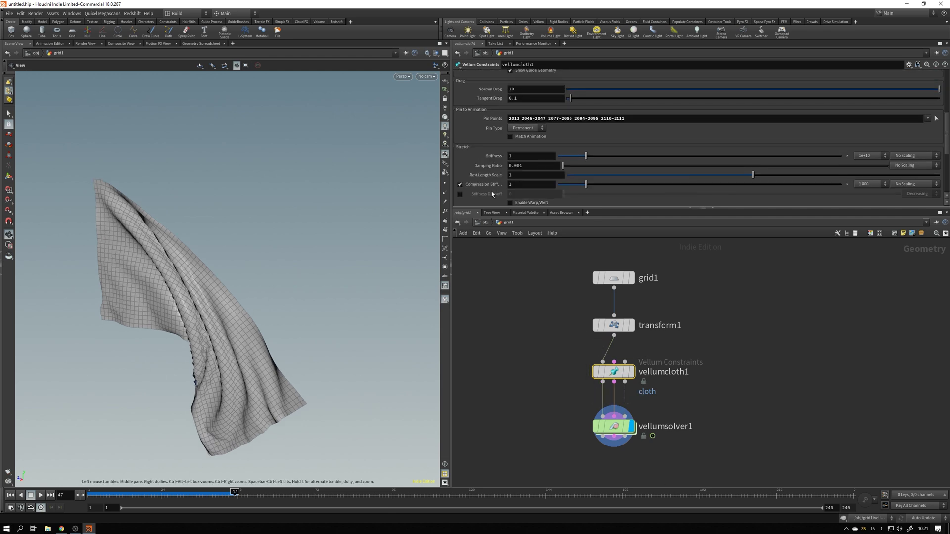
# Set vellumsolver1's Wind force to -20 along Z
pyautogui.click(622, 432)
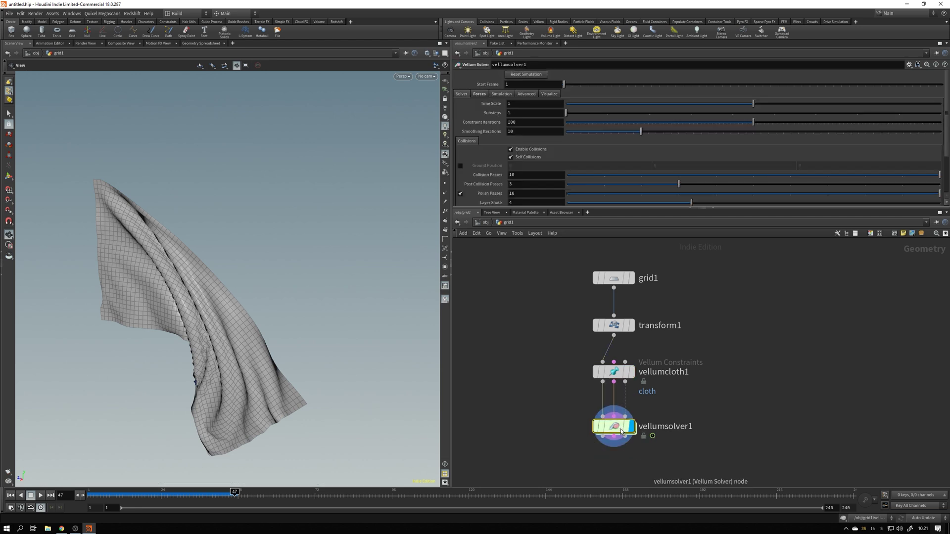
pyautogui.click(479, 94)
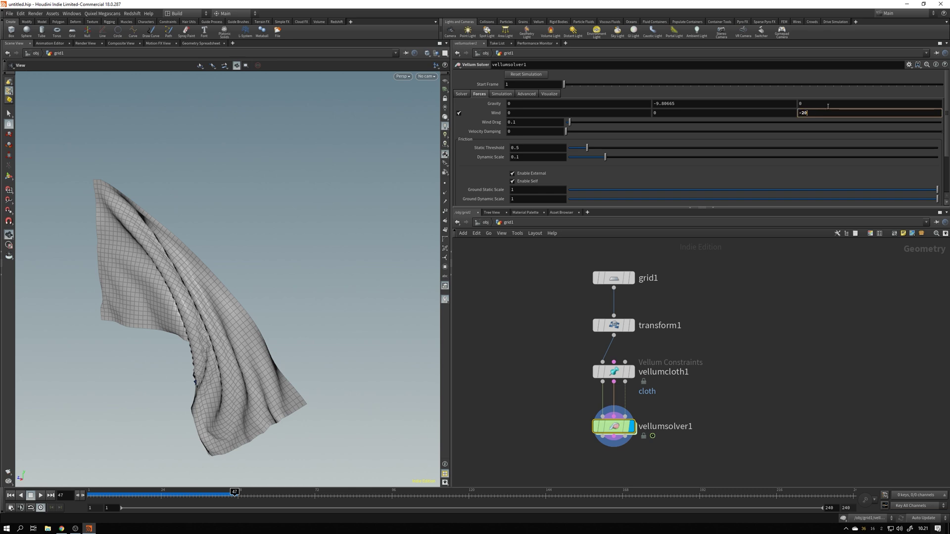
pyautogui.press('Return')
# Set vellumcloth1's Stretch Stiffness to 1 with multiplier 10 and play
pyautogui.click(614, 371)
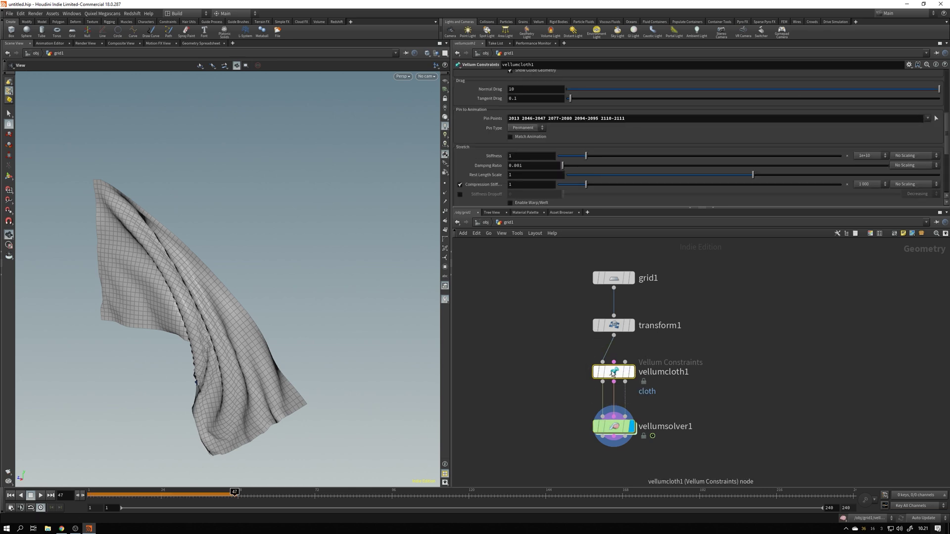
pyautogui.scroll(-1, 473, 144)
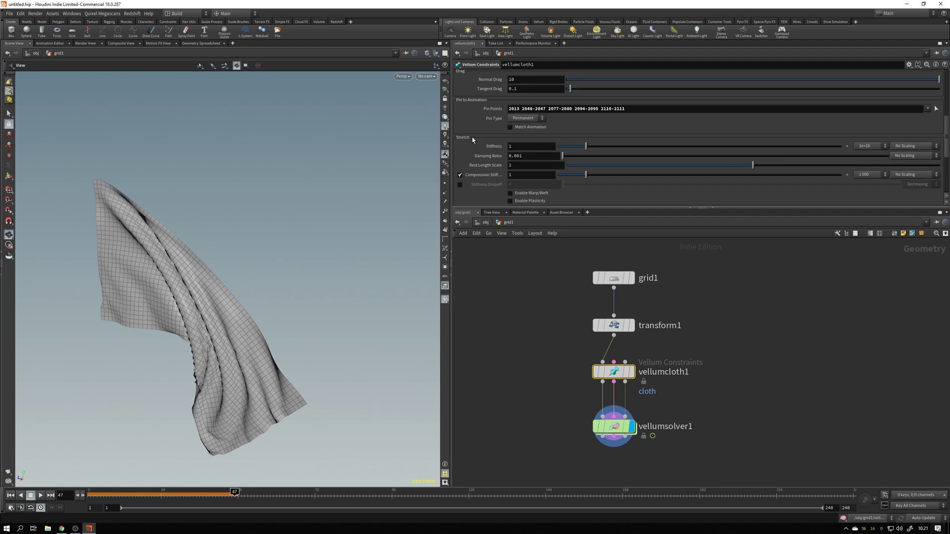
pyautogui.click(865, 148)
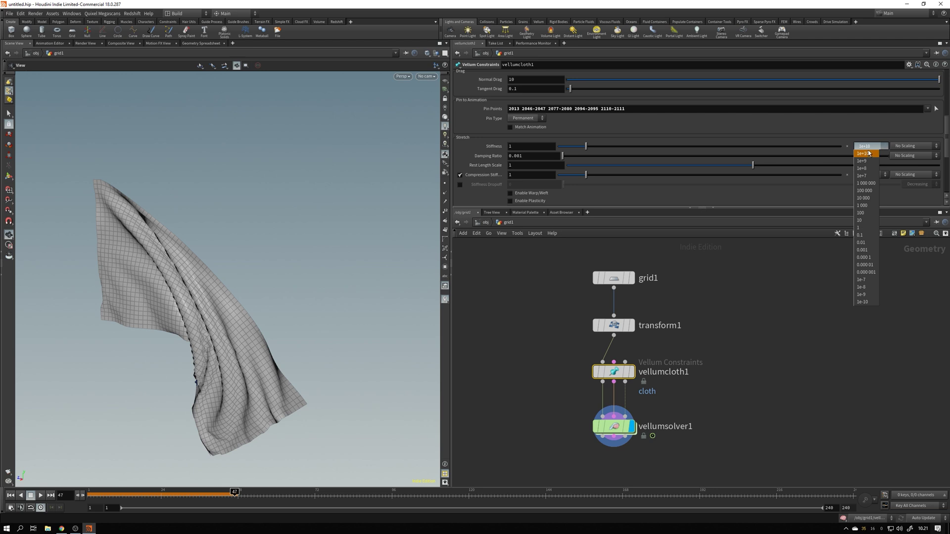
pyautogui.click(862, 220)
pyautogui.doubleClick(62, 496)
pyautogui.write('1')
pyautogui.press('Return')
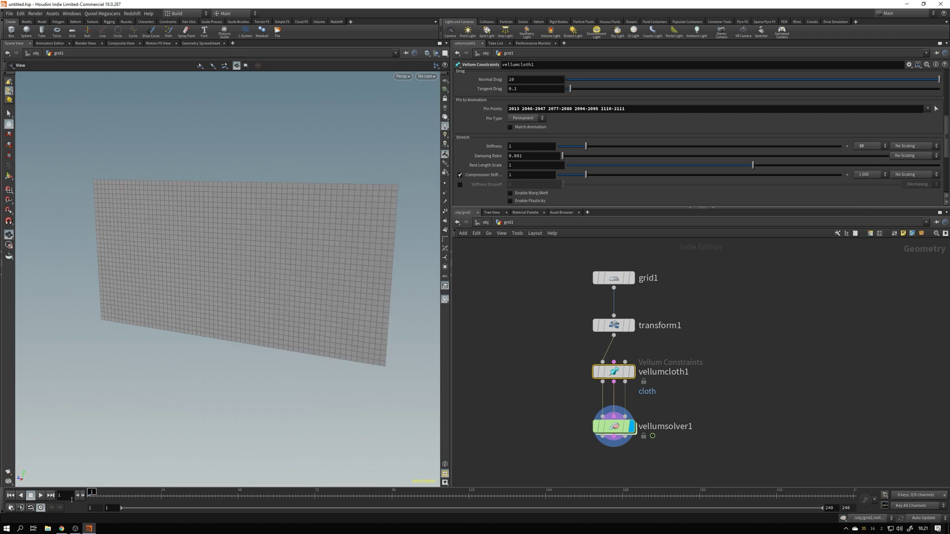
pyautogui.click(40, 495)
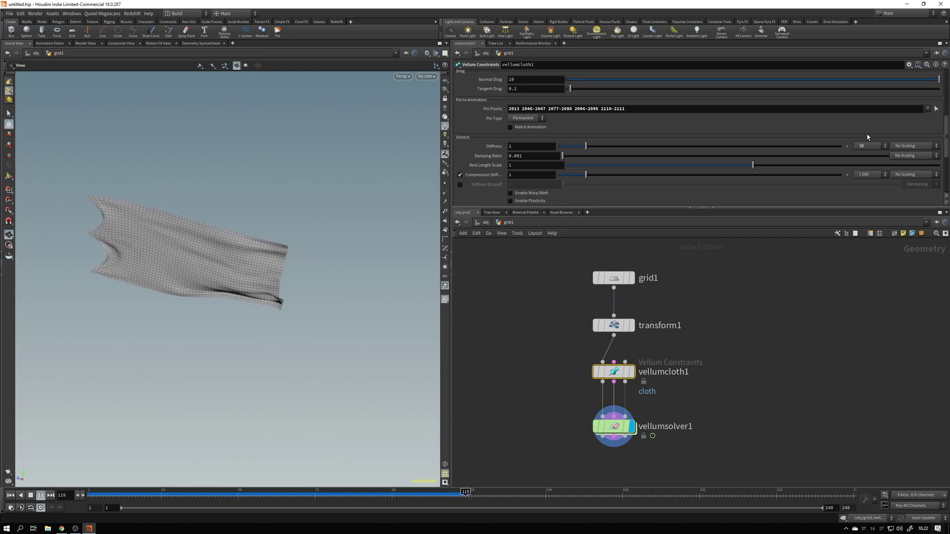
# Raise the stretch stiffness multiplier to 100 000 and replay the simulation
pyautogui.click(865, 147)
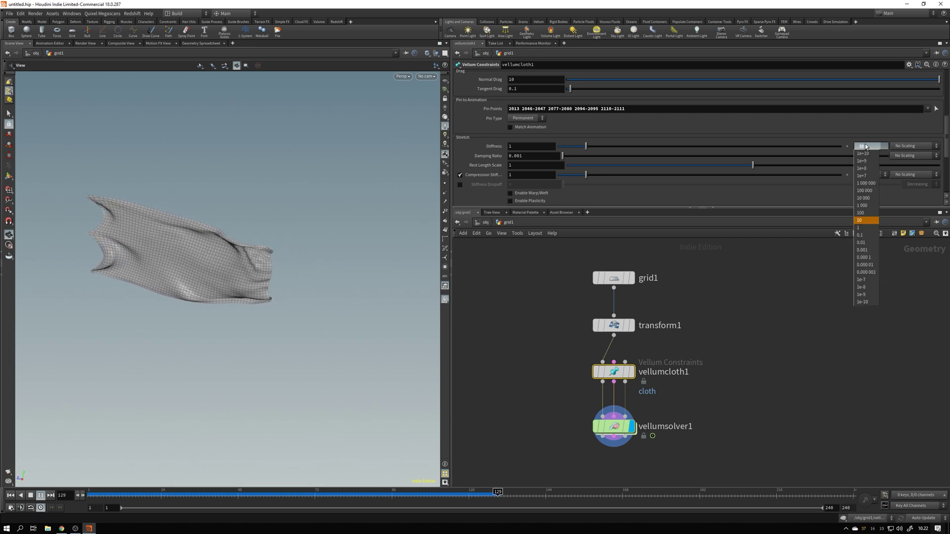
pyautogui.click(867, 188)
pyautogui.click(10, 495)
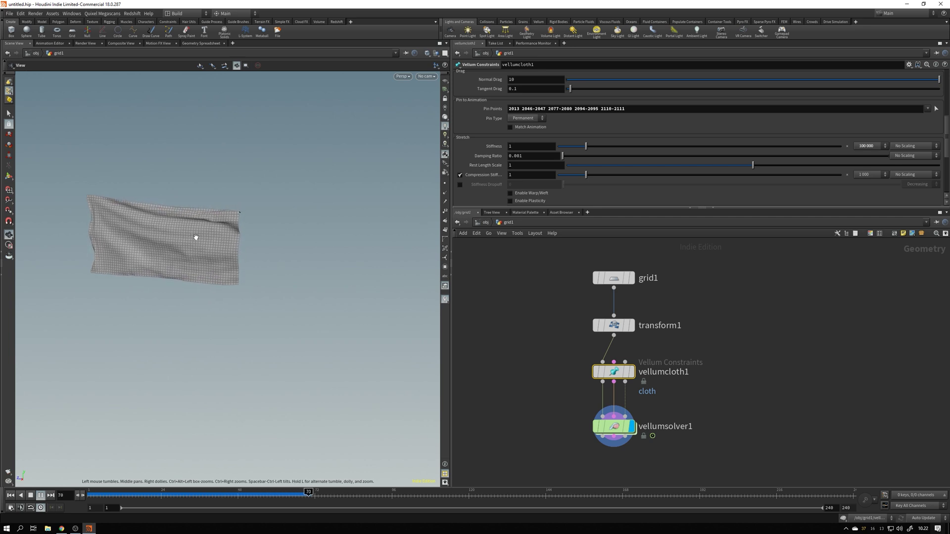
pyautogui.scroll(-5, 472, 150)
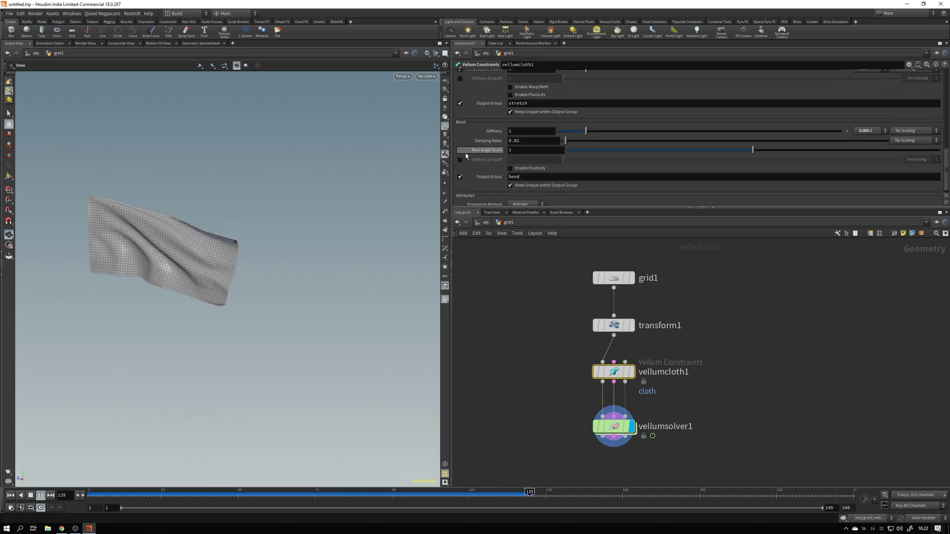
pyautogui.click(873, 131)
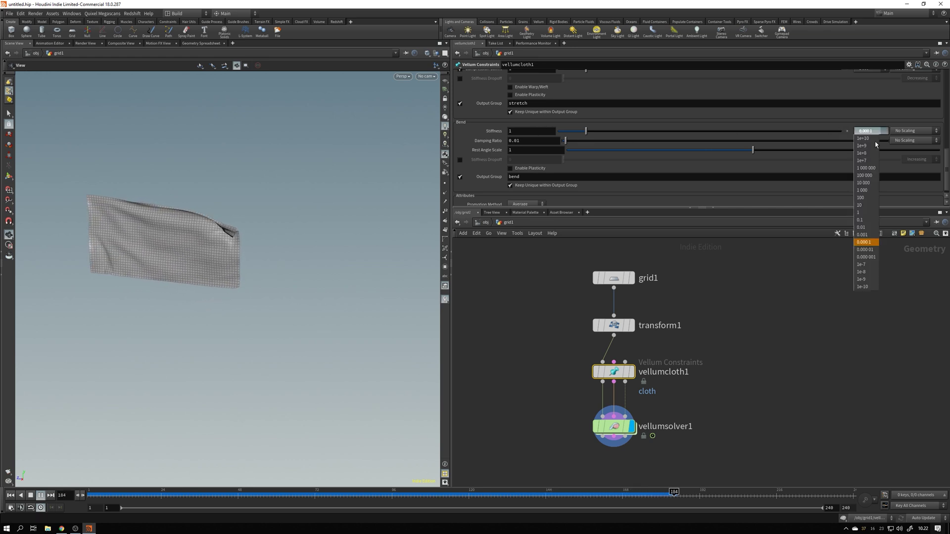
pyautogui.click(870, 169)
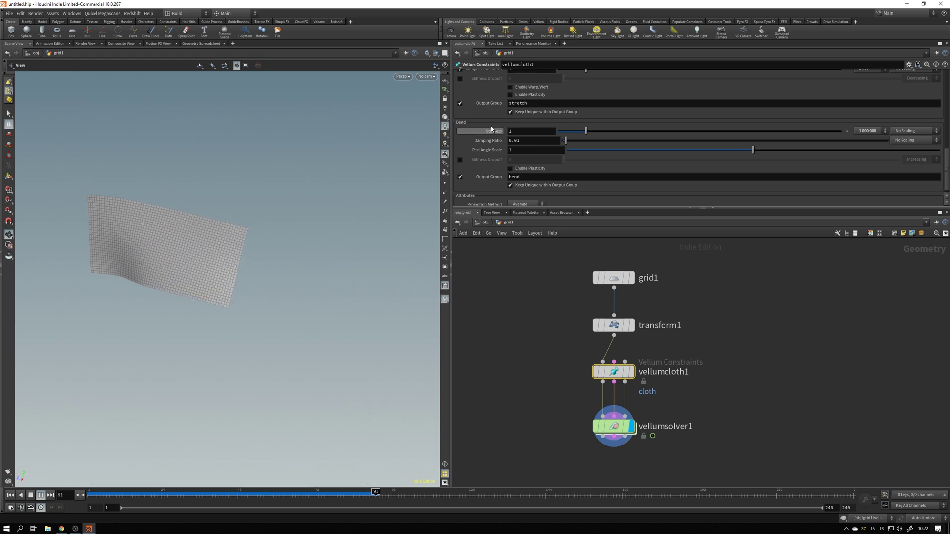
pyautogui.scroll(2, 471, 143)
pyautogui.scroll(2, 471, 124)
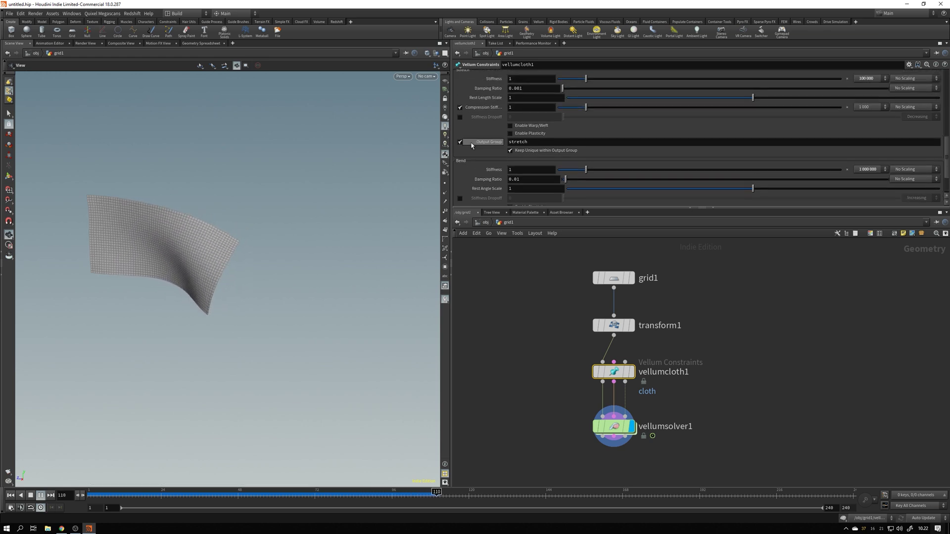
pyautogui.scroll(-1, 468, 104)
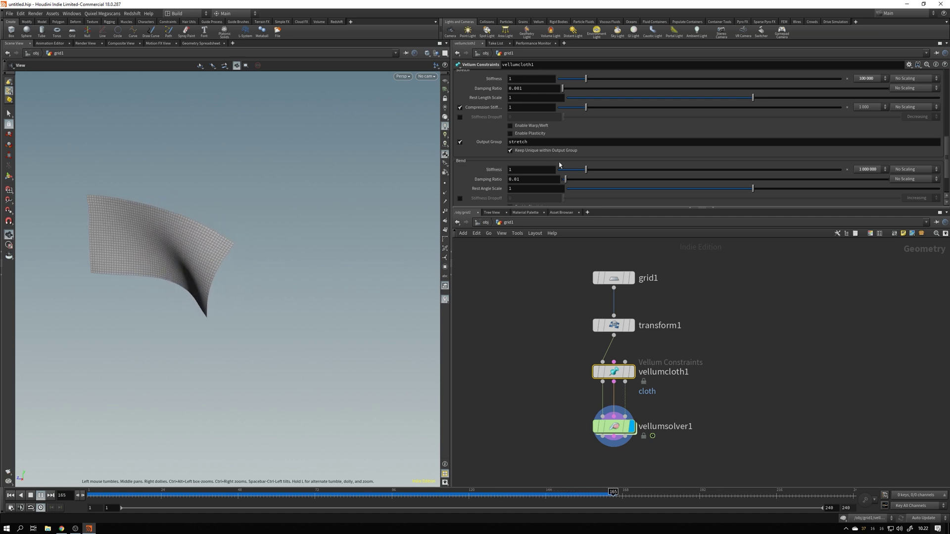
pyautogui.click(100, 494)
pyautogui.click(885, 170)
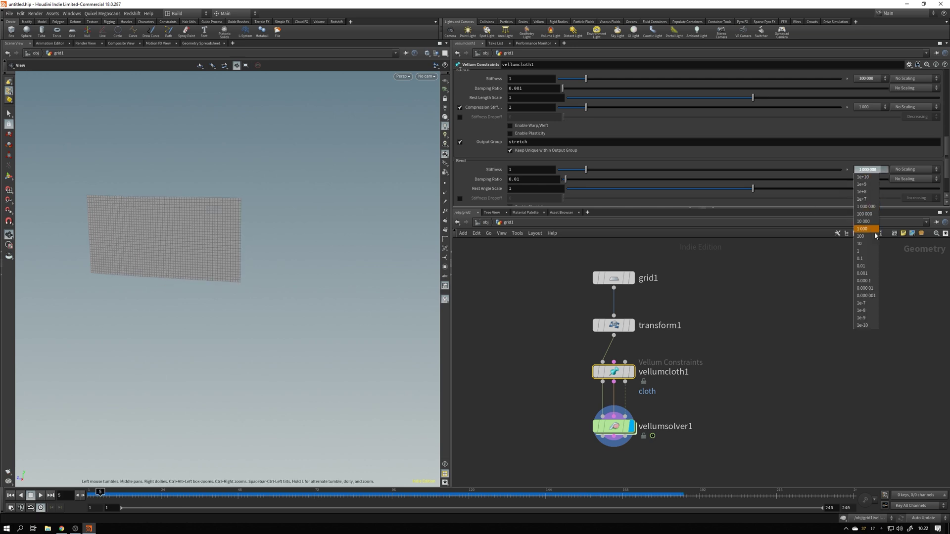
pyautogui.click(877, 281)
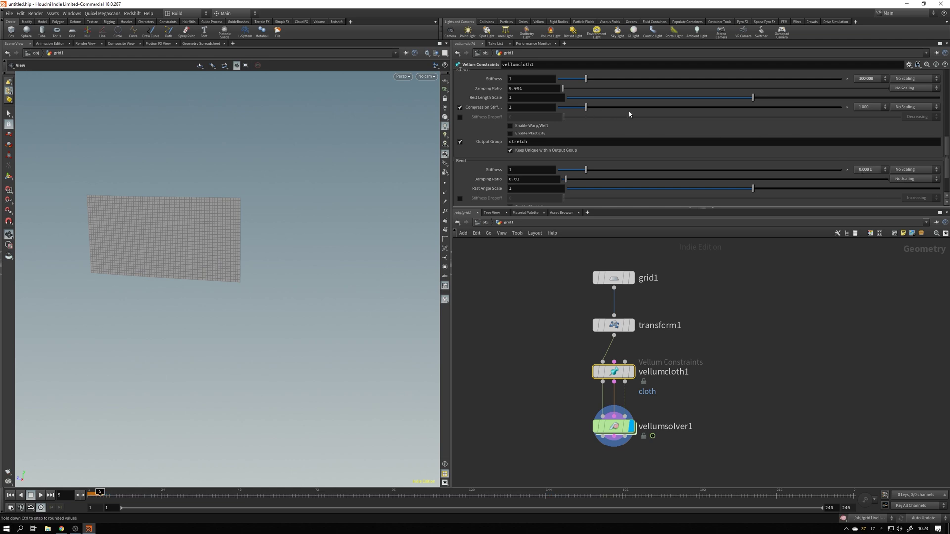
pyautogui.click(91, 492)
pyautogui.click(41, 496)
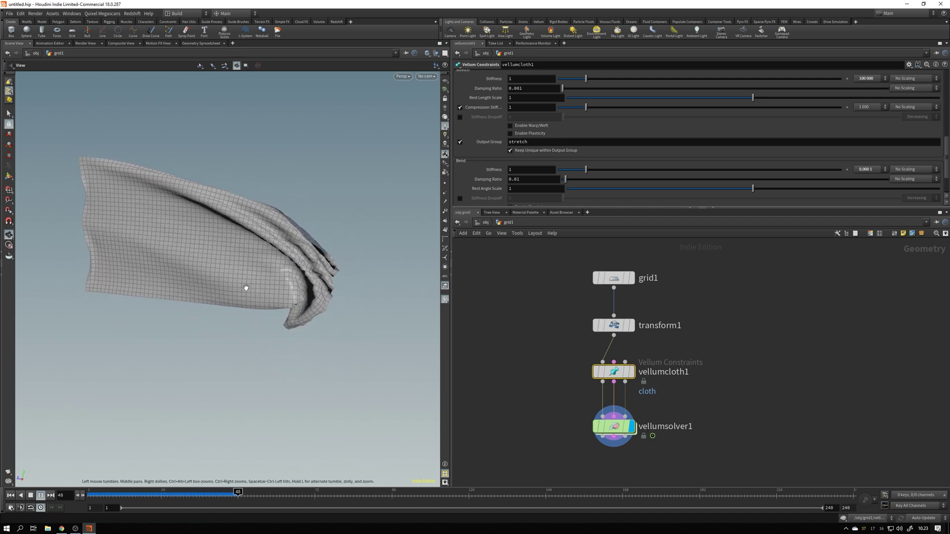
pyautogui.moveTo(564, 335); pyautogui.dragTo(578, 322, button='middle')
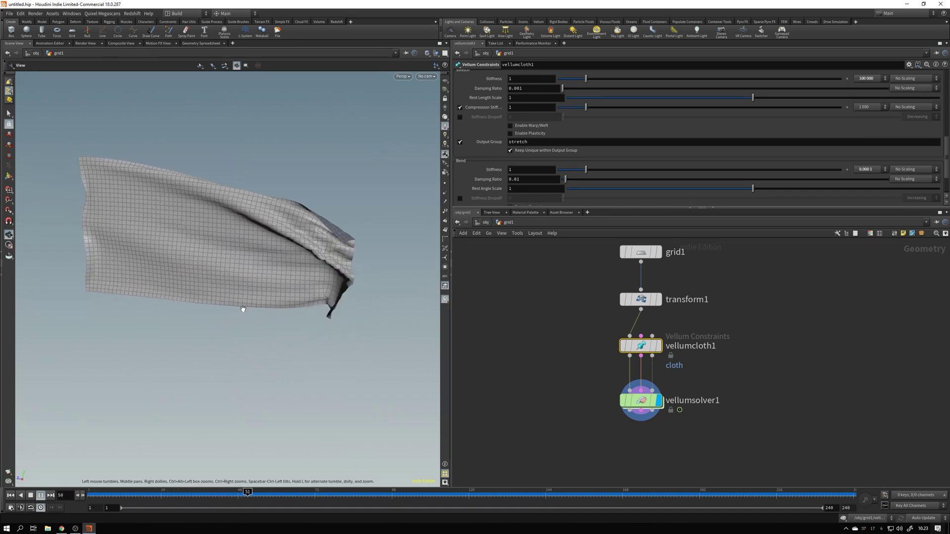
pyautogui.click(189, 492)
pyautogui.moveTo(190, 492); pyautogui.dragTo(199, 492)
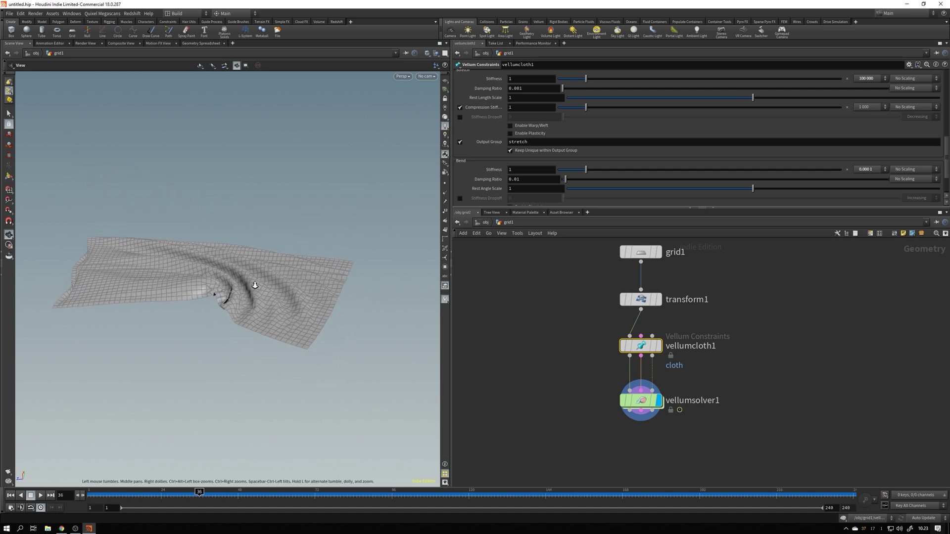
pyautogui.moveTo(291, 282); pyautogui.dragTo(159, 297)
pyautogui.scroll(-2, 530, 293)
pyautogui.scroll(2, 616, 419)
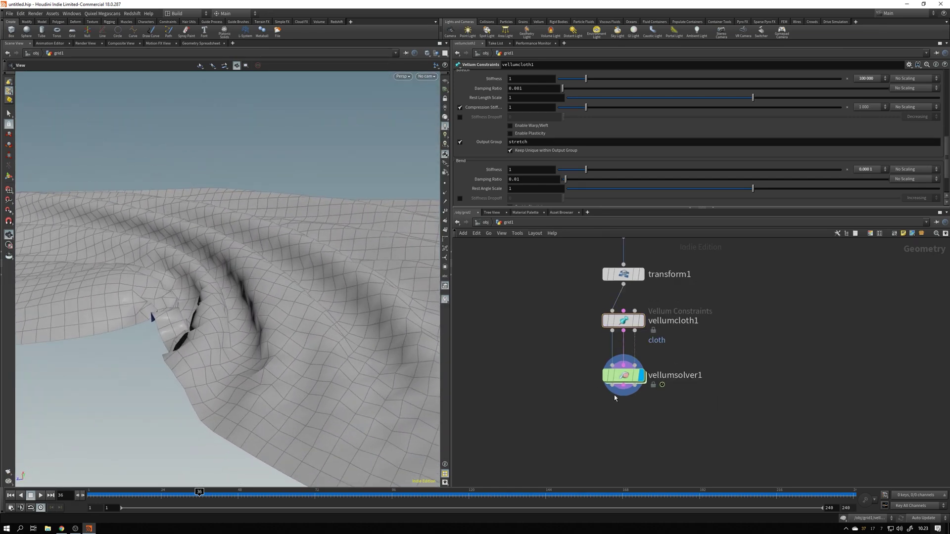
pyautogui.moveTo(629, 382); pyautogui.dragTo(628, 363)
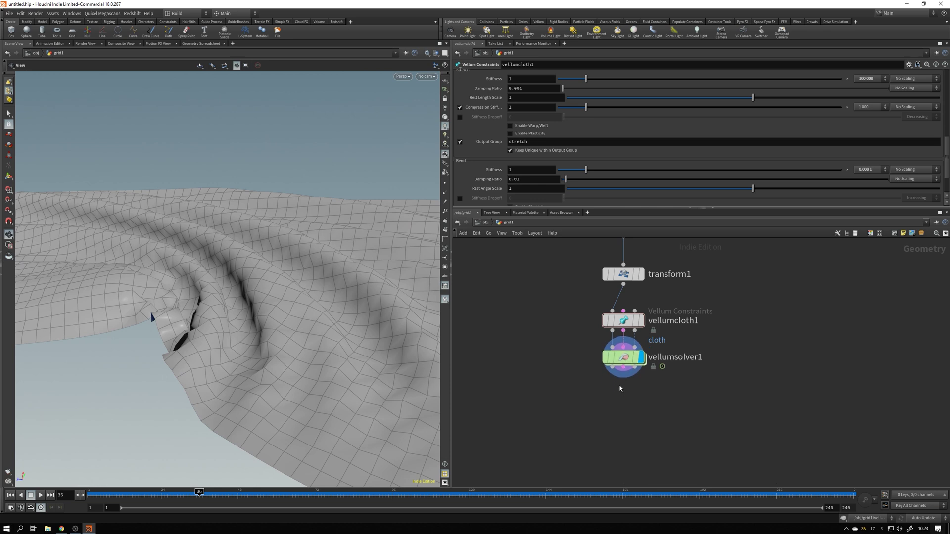
# Add a Vellum Post-Process node ('vellum pos') below vellumsolver1 and set its display flag
pyautogui.click(613, 368)
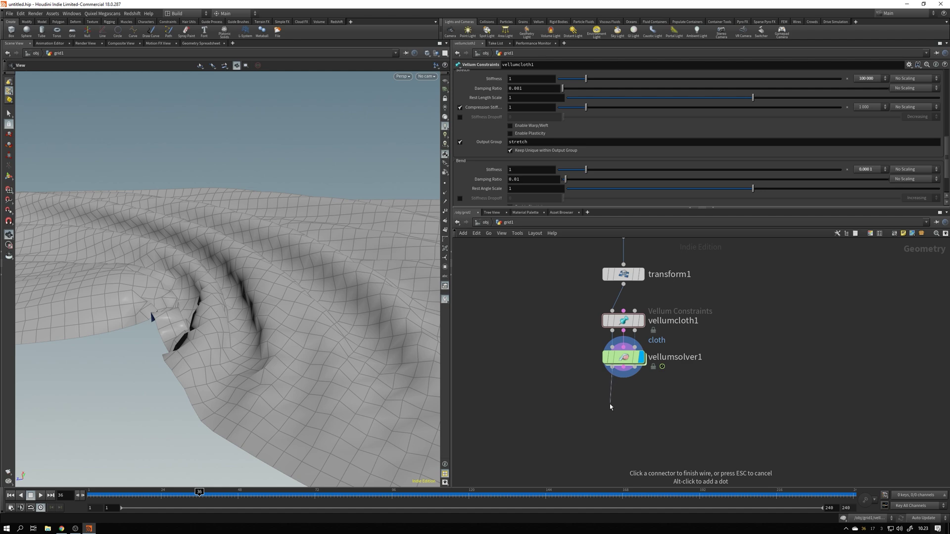
pyautogui.click(613, 407)
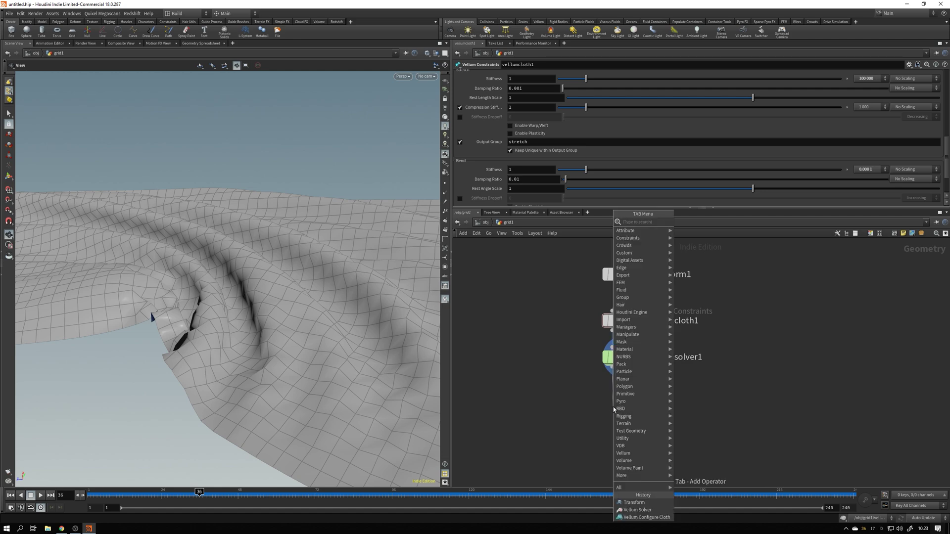
pyautogui.write('vellum pos')
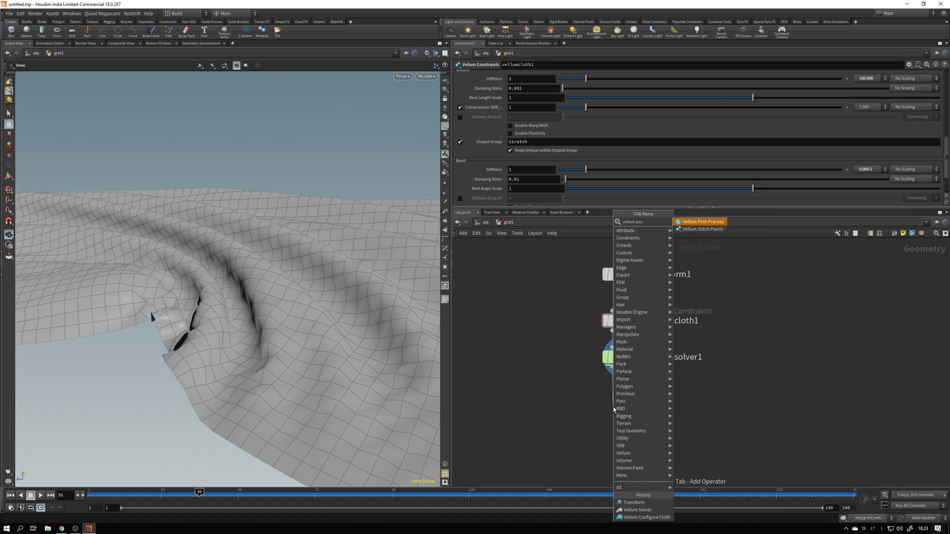
pyautogui.press('Return')
pyautogui.click(613, 407)
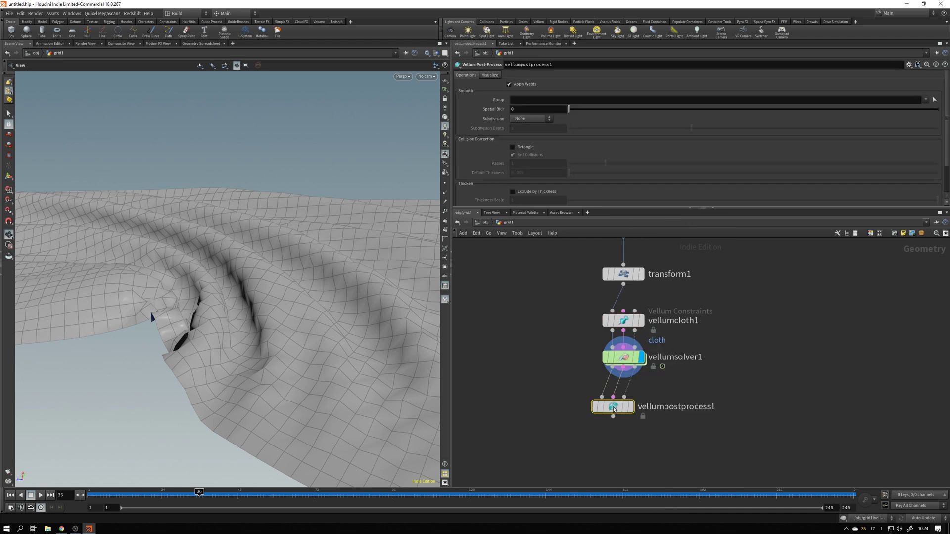
pyautogui.moveTo(613, 407); pyautogui.dragTo(625, 399)
pyautogui.moveTo(638, 400)
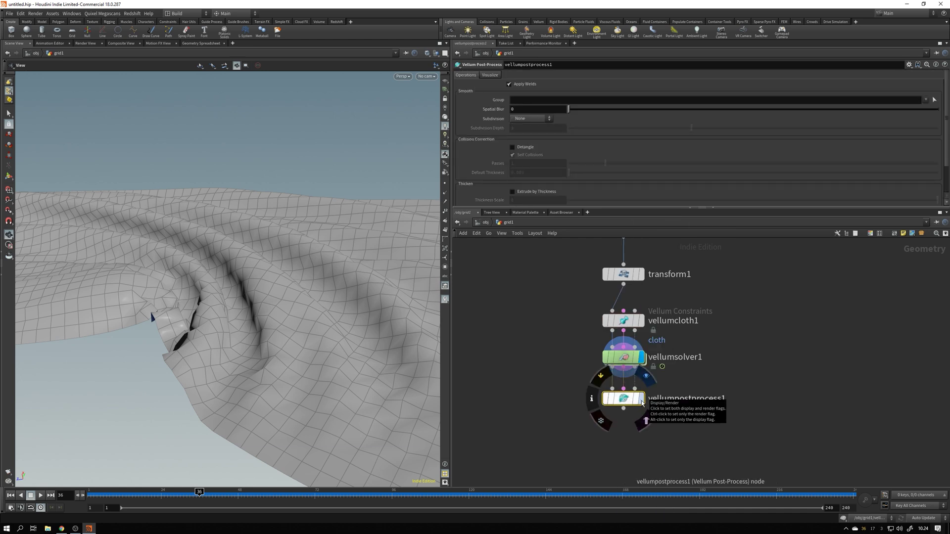
pyautogui.click(642, 402)
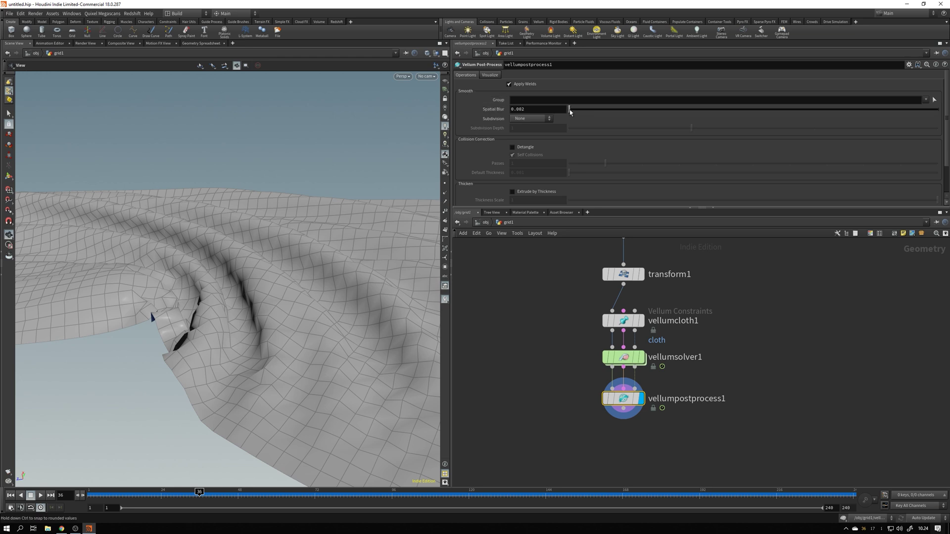
# Set vellumpostprocess1's Spatial Blur to 0.717 to smooth the cloth
pyautogui.moveTo(570, 111); pyautogui.dragTo(790, 113)
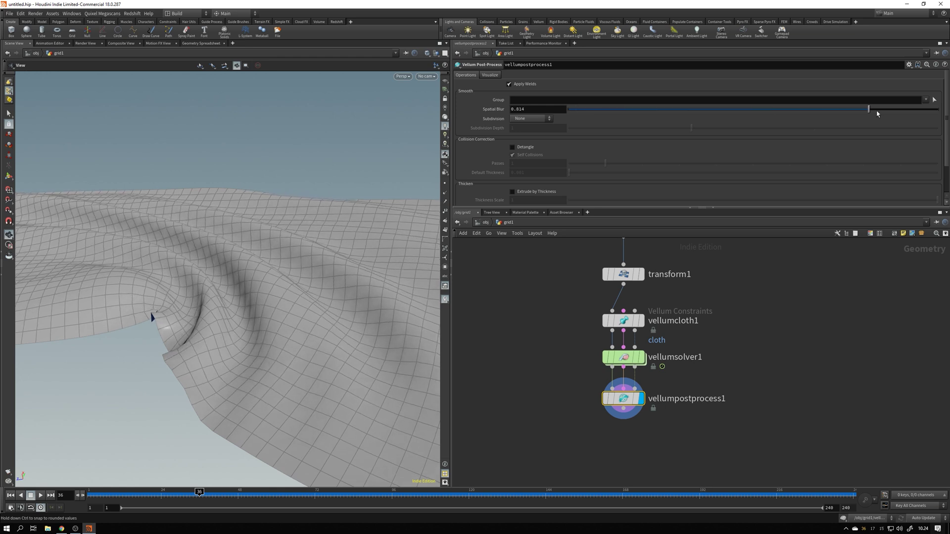
pyautogui.moveTo(851, 115)
pyautogui.mouseDown()
pyautogui.moveTo(702, 115)
pyautogui.moveTo(873, 118)
pyautogui.moveTo(833, 110)
pyautogui.mouseUp()
pyautogui.moveTo(218, 277); pyautogui.dragTo(195, 261)
pyautogui.moveTo(192, 227); pyautogui.dragTo(195, 246)
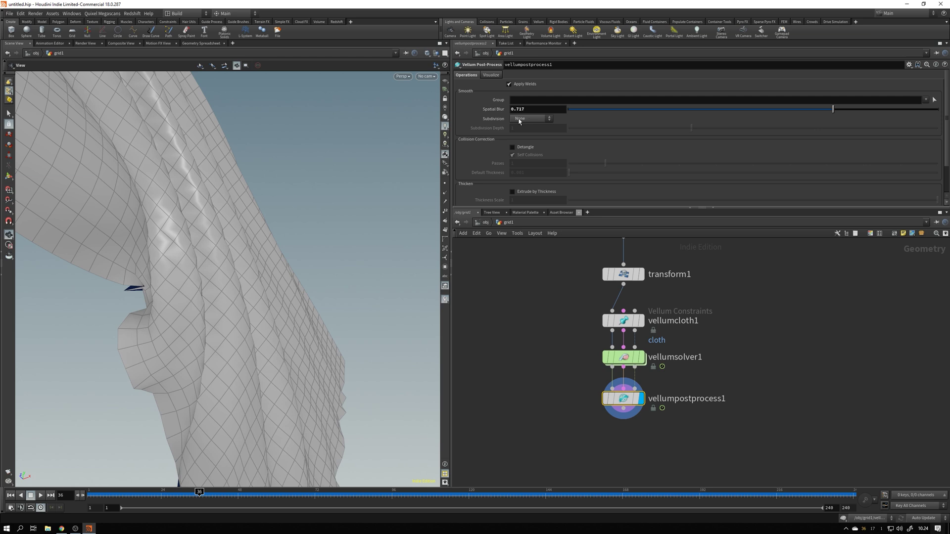
# Subdivide the cloth with Catmull-Clark at Subdivision Depth 2
pyautogui.click(529, 119)
pyautogui.click(527, 134)
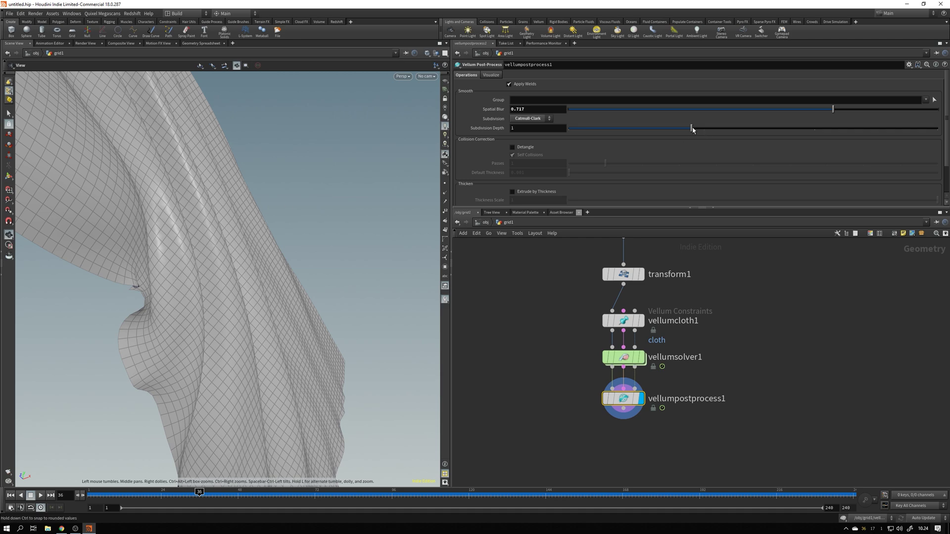
pyautogui.moveTo(755, 129); pyautogui.dragTo(803, 130)
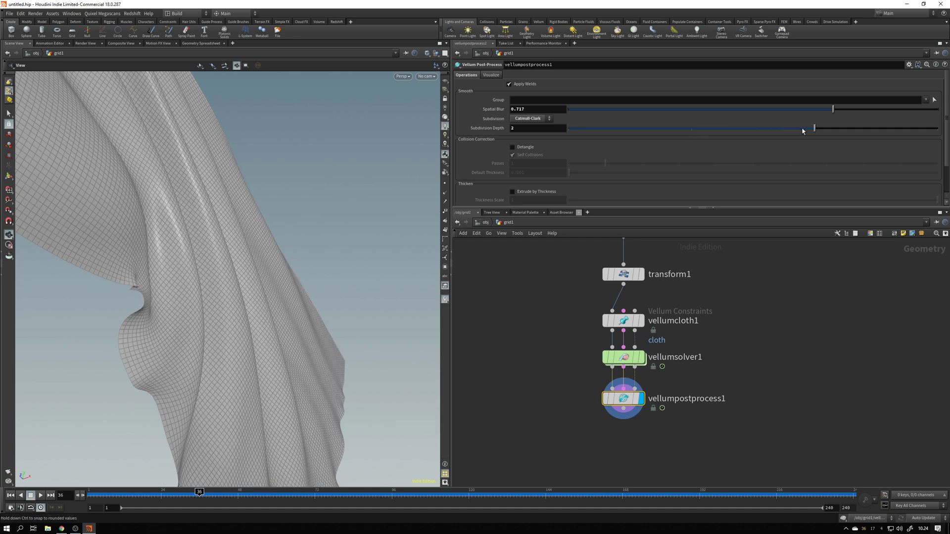
pyautogui.moveTo(213, 317); pyautogui.dragTo(94, 302)
# Play the simulation, comparing the raw solver cloth against the smoothed post-processed cloth
pyautogui.click(11, 495)
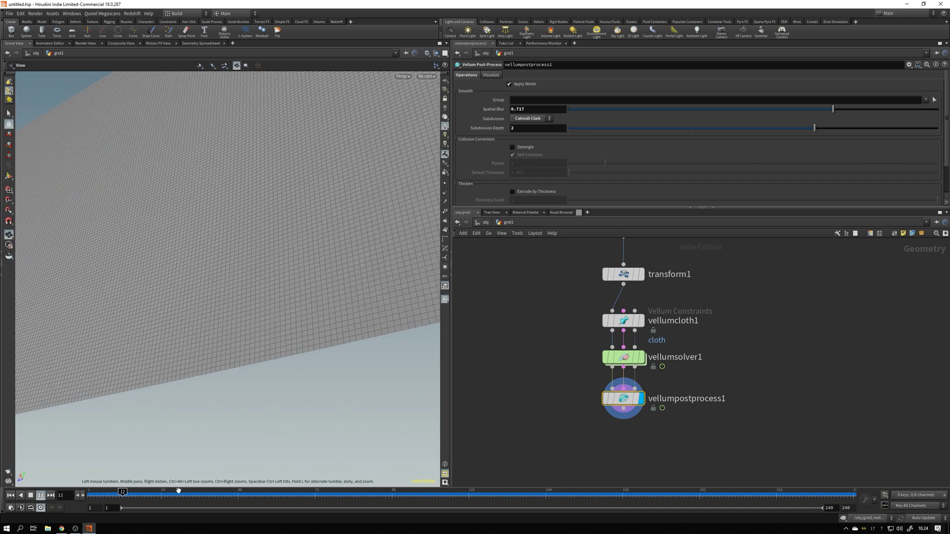
pyautogui.click(41, 495)
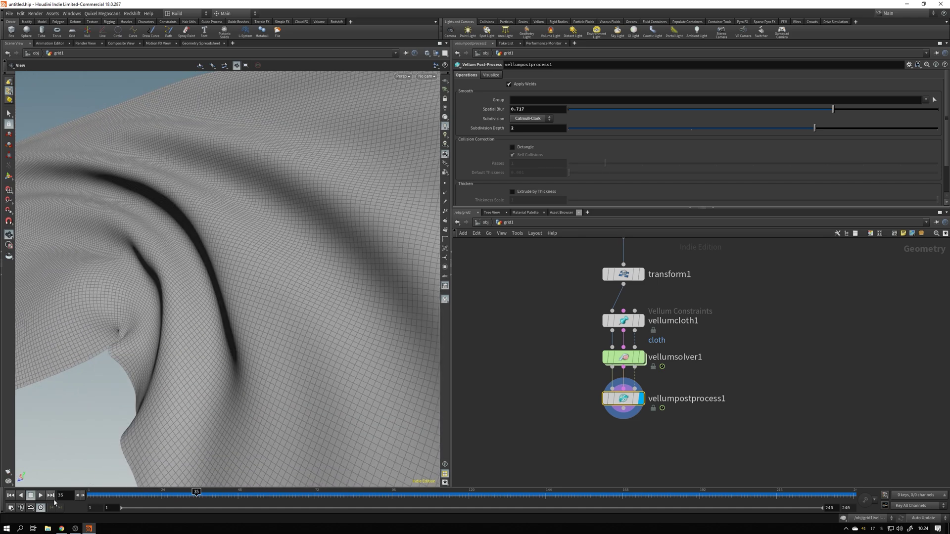
pyautogui.click(41, 495)
pyautogui.moveTo(163, 287); pyautogui.dragTo(197, 295)
pyautogui.moveTo(638, 402)
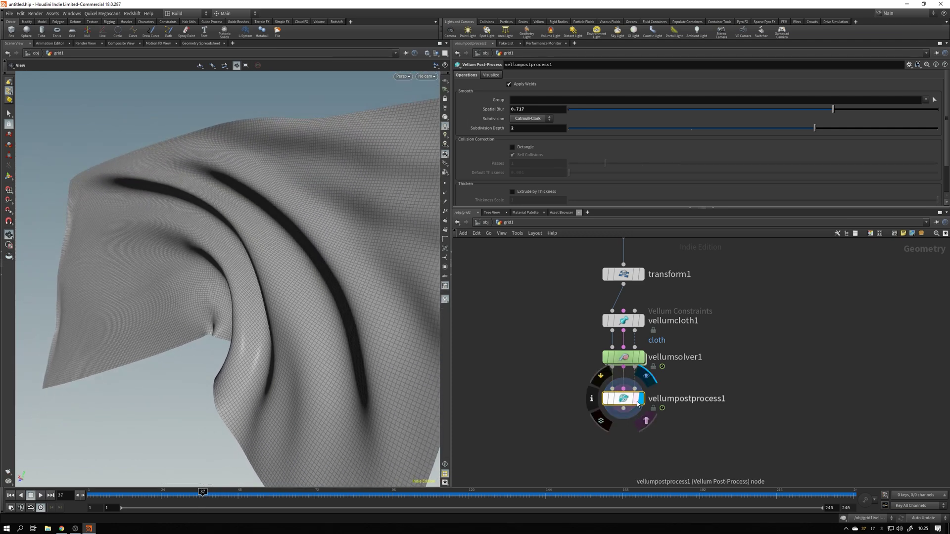
pyautogui.moveTo(643, 362)
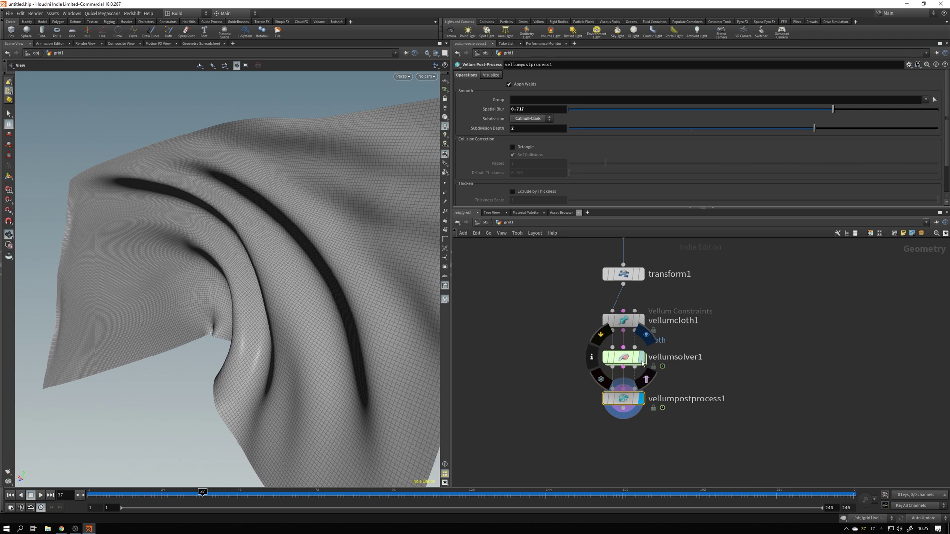
pyautogui.click(642, 357)
pyautogui.click(40, 495)
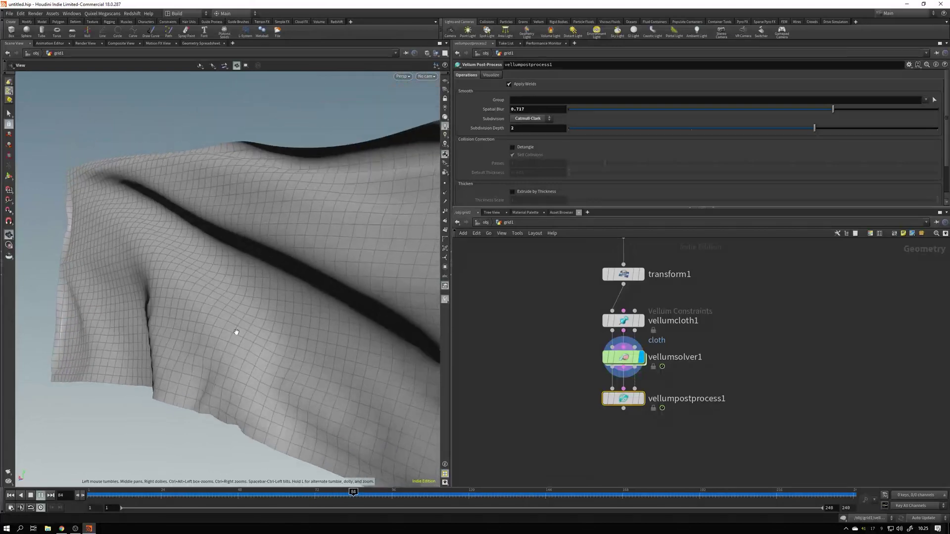
pyautogui.click(641, 398)
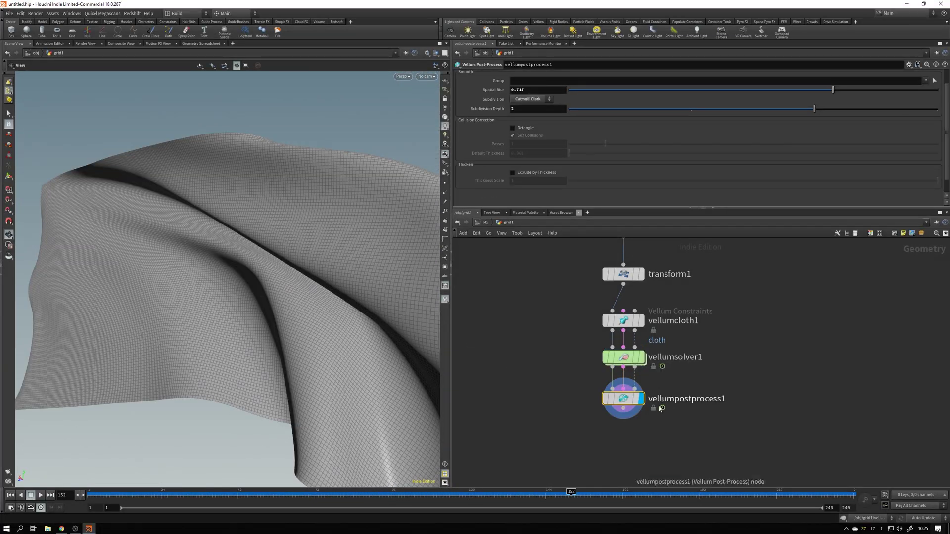
pyautogui.scroll(-1, 492, 151)
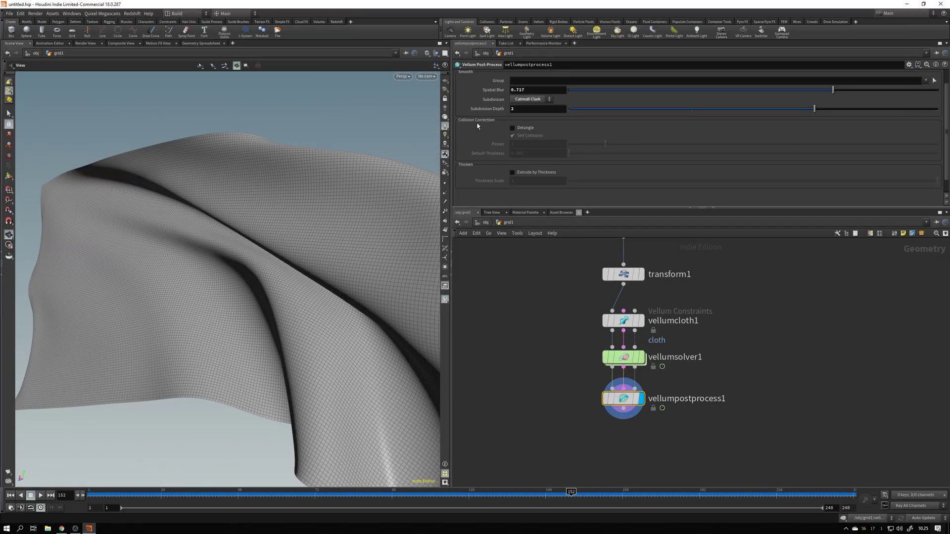
pyautogui.moveTo(317, 277)
pyautogui.mouseDown()
pyautogui.moveTo(309, 295)
pyautogui.moveTo(325, 246)
pyautogui.moveTo(269, 252)
pyautogui.moveTo(218, 280)
pyautogui.moveTo(176, 266)
pyautogui.moveTo(191, 272)
pyautogui.moveTo(191, 325)
pyautogui.moveTo(218, 297)
pyautogui.moveTo(359, 261)
pyautogui.moveTo(296, 276)
pyautogui.moveTo(325, 280)
pyautogui.mouseUp()
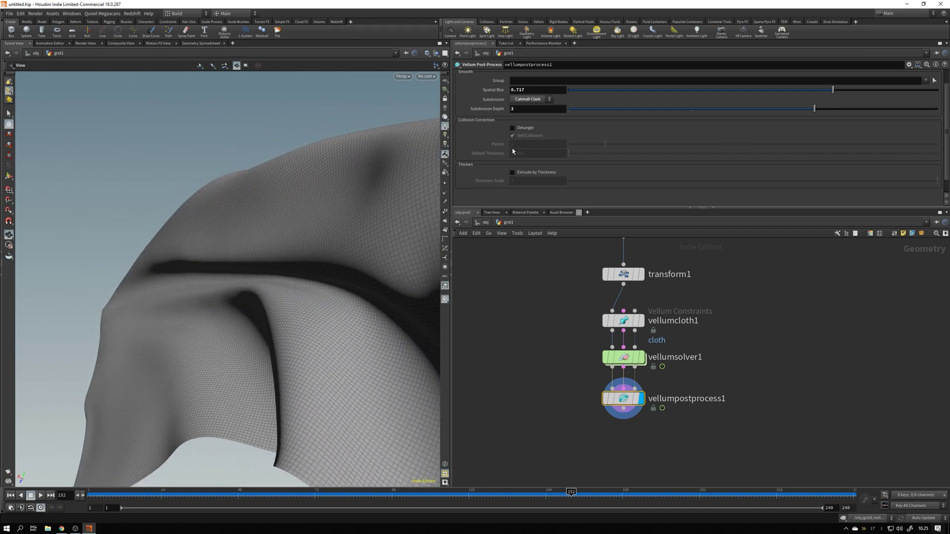
pyautogui.click(513, 128)
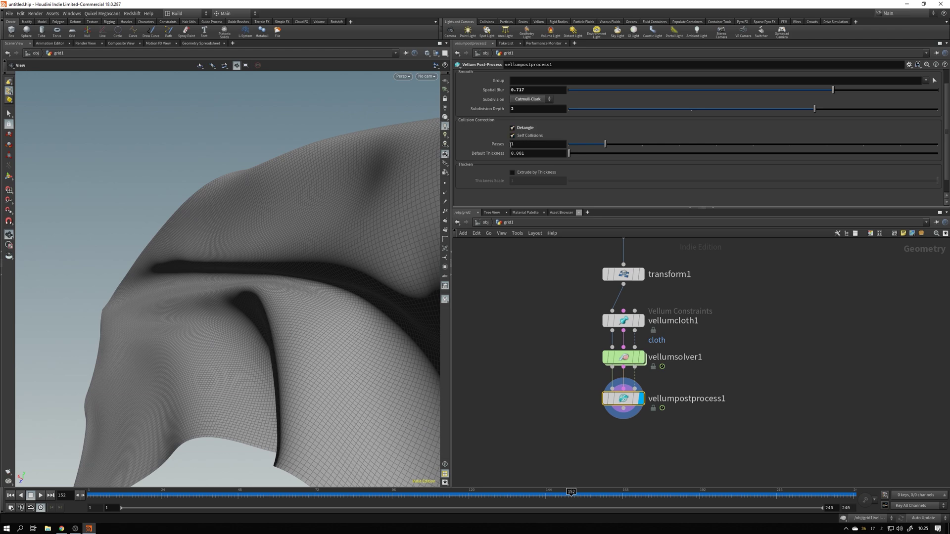
pyautogui.moveTo(347, 269); pyautogui.dragTo(295, 256)
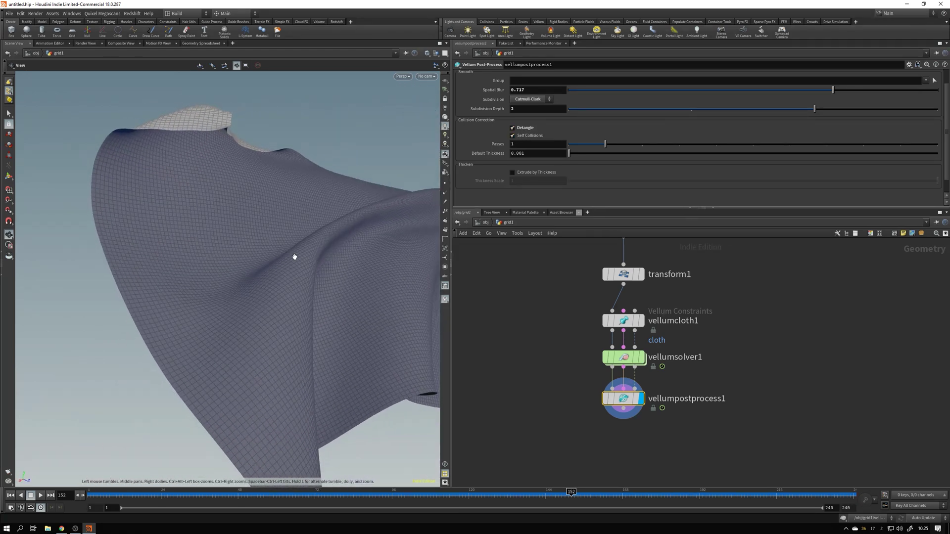
pyautogui.click(513, 128)
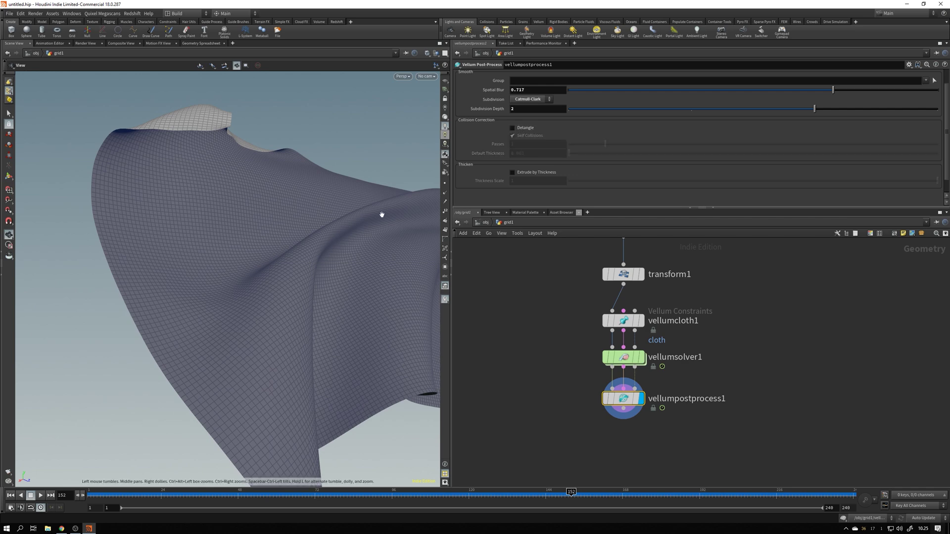
pyautogui.moveTo(377, 214); pyautogui.dragTo(361, 235)
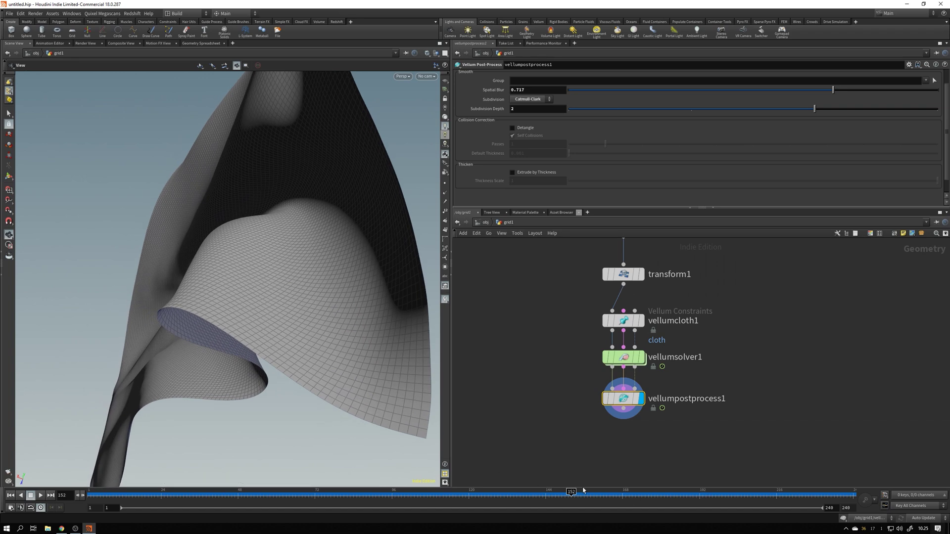
pyautogui.moveTo(331, 362); pyautogui.dragTo(258, 243)
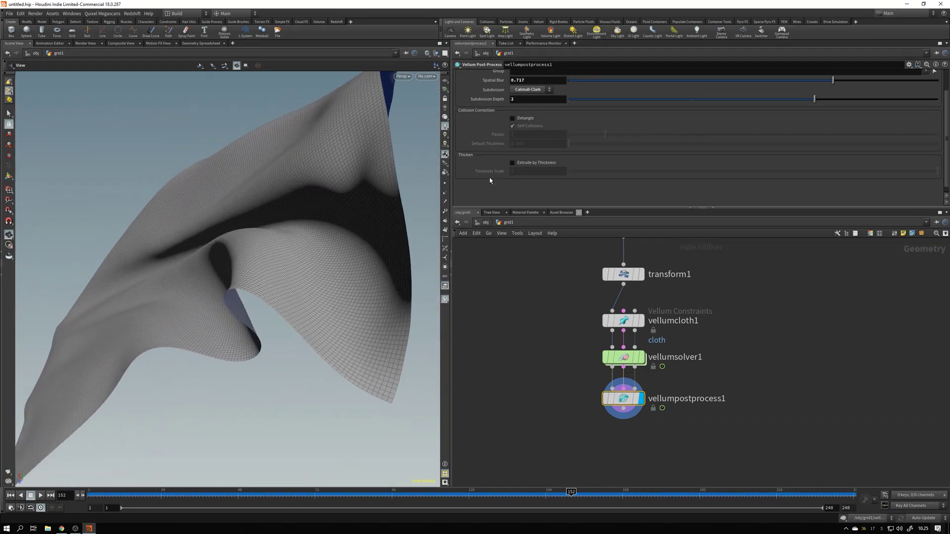
# Enable Extrude by Thickness and view vellumpostprocess1's geometry info
pyautogui.moveTo(333, 233); pyautogui.dragTo(317, 208)
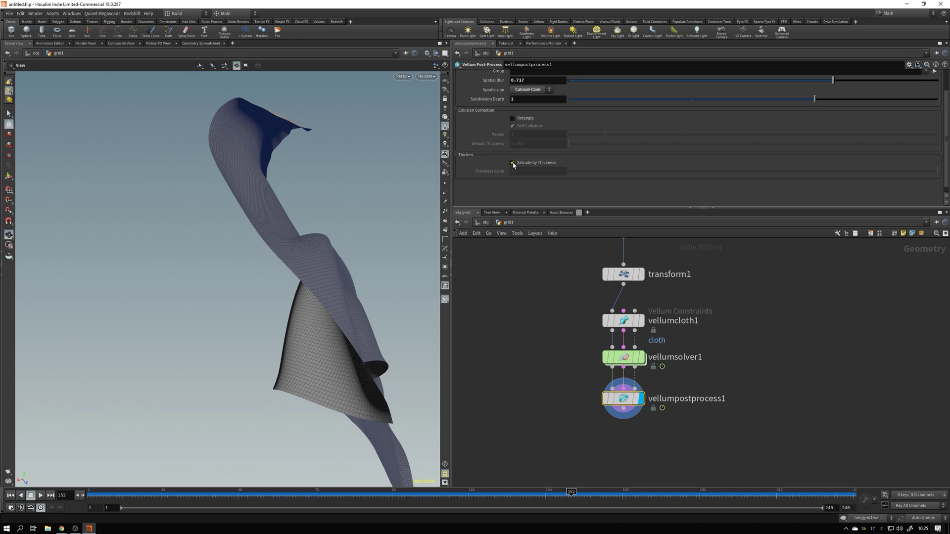
pyautogui.click(513, 162)
pyautogui.moveTo(317, 267); pyautogui.dragTo(257, 201)
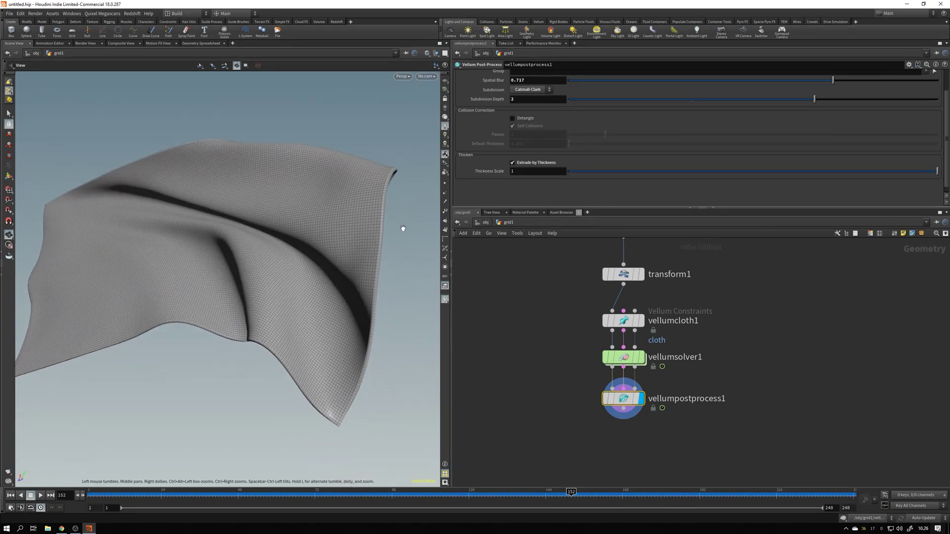
pyautogui.moveTo(623, 404)
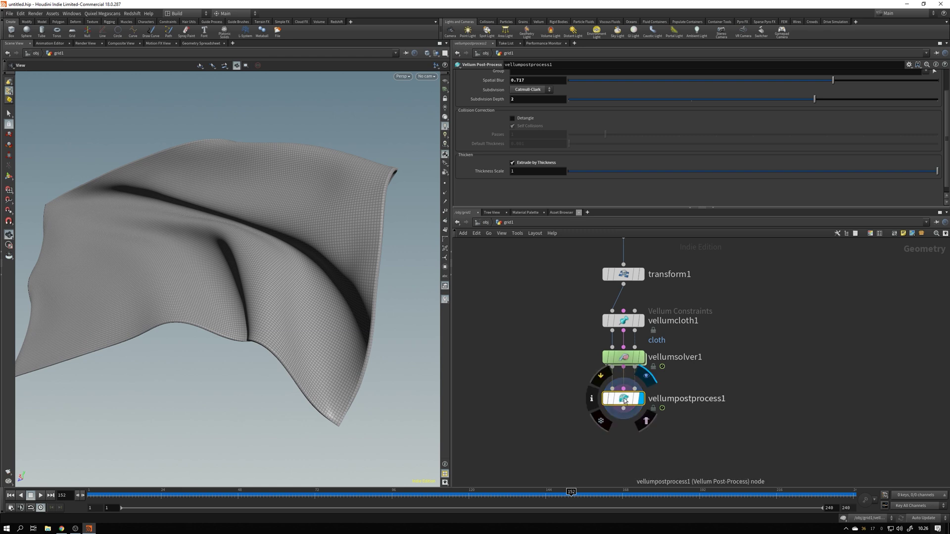
pyautogui.middleClick(624, 400)
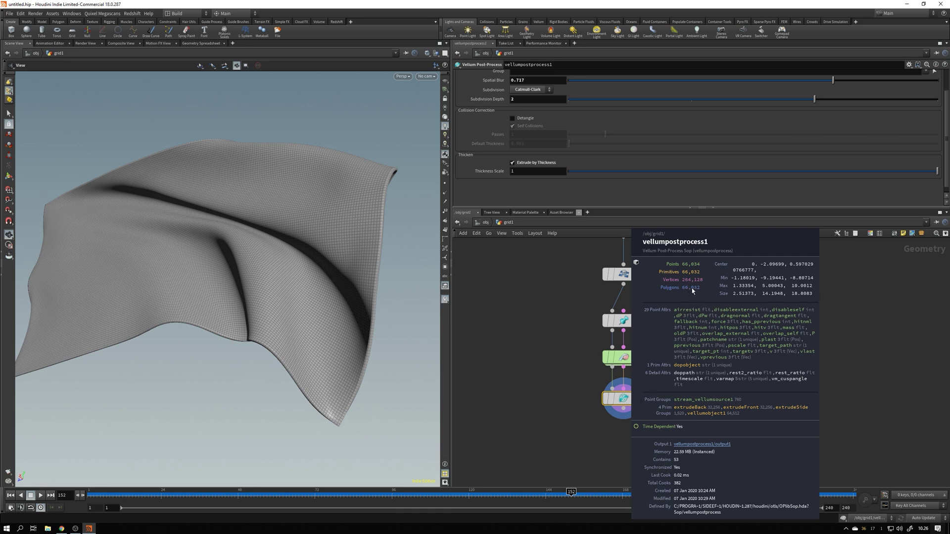
# Toggle thickness off to compare point and polygon counts, then undo to restore it
pyautogui.click(513, 172)
pyautogui.click(513, 164)
pyautogui.middleClick(623, 398)
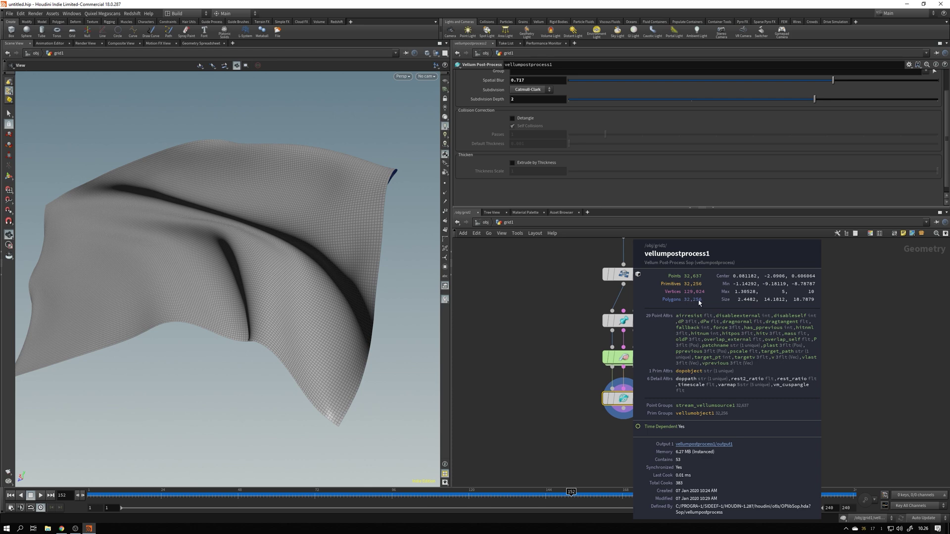
pyautogui.moveTo(306, 351)
pyautogui.mouseDown()
pyautogui.moveTo(329, 271)
pyautogui.moveTo(393, 196)
pyautogui.moveTo(267, 225)
pyautogui.moveTo(229, 170)
pyautogui.moveTo(241, 232)
pyautogui.moveTo(382, 240)
pyautogui.moveTo(394, 195)
pyautogui.moveTo(355, 182)
pyautogui.moveTo(241, 250)
pyautogui.mouseUp()
pyautogui.hotkey('ctrl', 'z')
pyautogui.moveTo(259, 217)
pyautogui.mouseDown()
pyautogui.moveTo(267, 219)
pyautogui.moveTo(242, 246)
pyautogui.moveTo(203, 255)
pyautogui.moveTo(290, 235)
pyautogui.moveTo(271, 238)
pyautogui.mouseUp()
pyautogui.moveTo(353, 242); pyautogui.dragTo(322, 241)
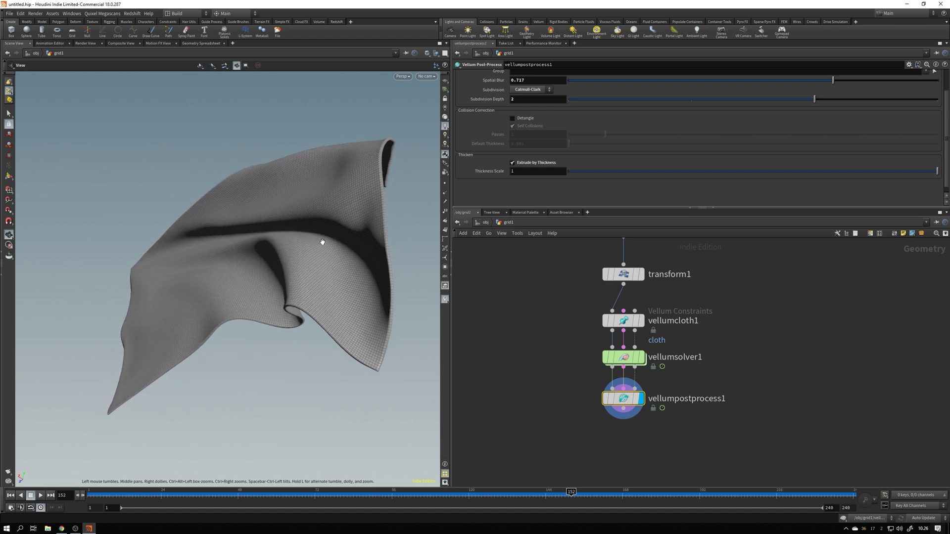
pyautogui.moveTo(371, 221); pyautogui.dragTo(270, 213)
# Turn off thickness and add a displayed UV Quick Shade node ('quick u') below the post-process
pyautogui.click(526, 166)
pyautogui.scroll(5, 341, 264)
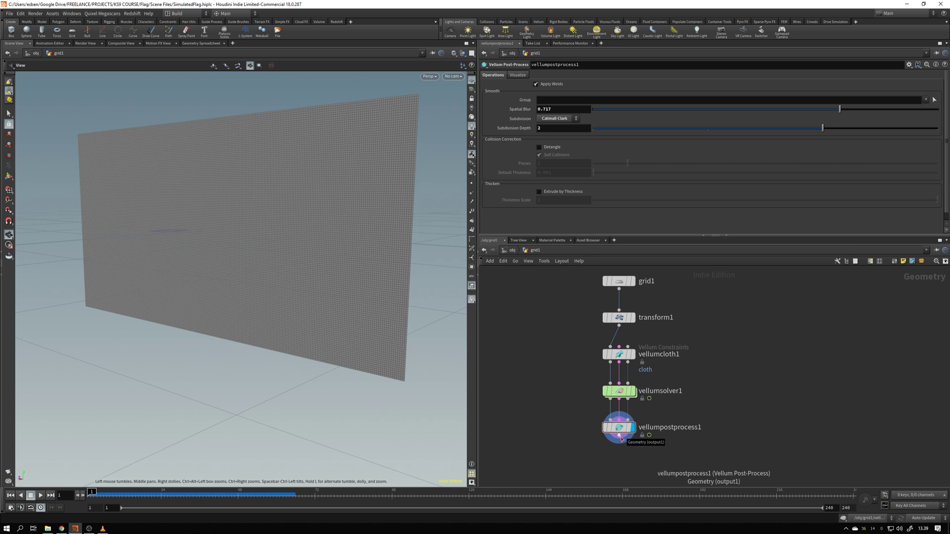
pyautogui.moveTo(620, 438); pyautogui.dragTo(614, 464)
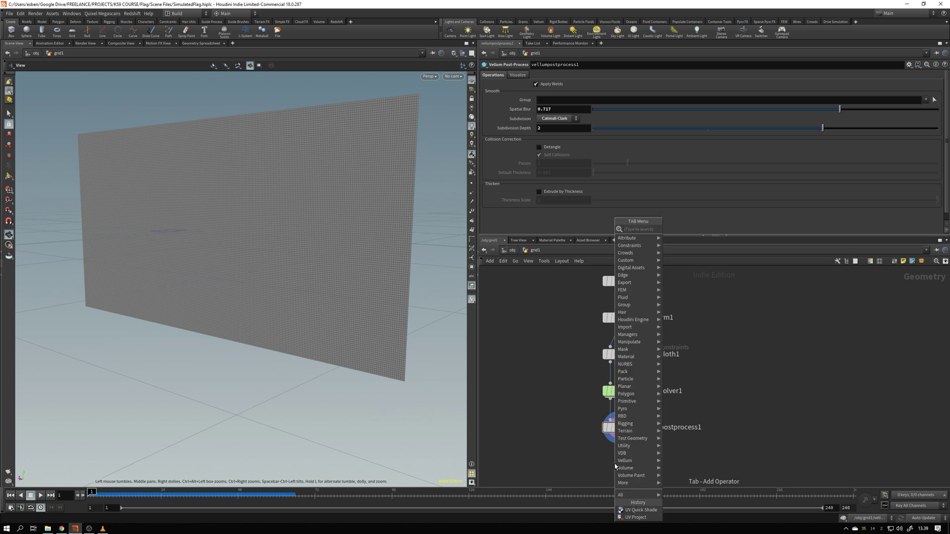
pyautogui.write('quick u')
pyautogui.press('Return')
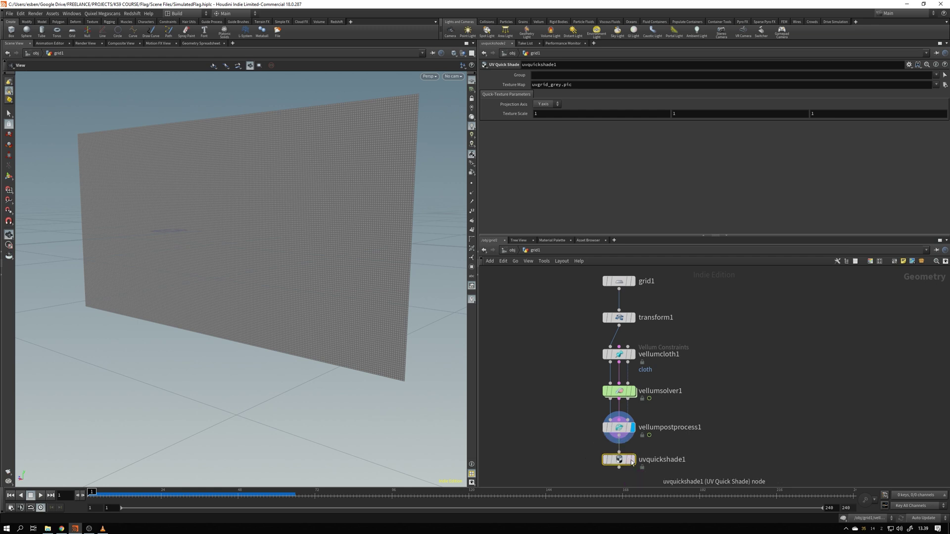
pyautogui.click(633, 460)
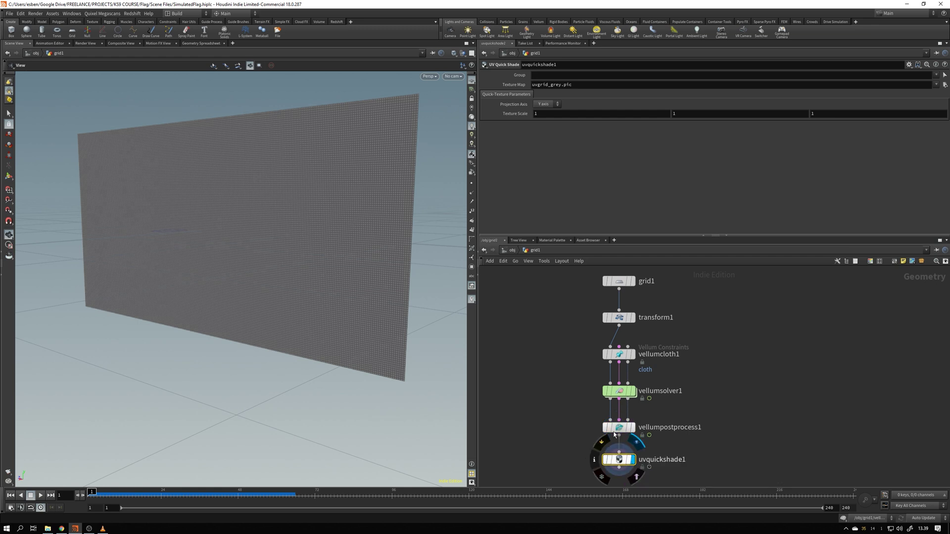
# Bypass vellumpostprocess1, scrub ahead to the draped flag, and move grid1 upward
pyautogui.moveTo(606, 429)
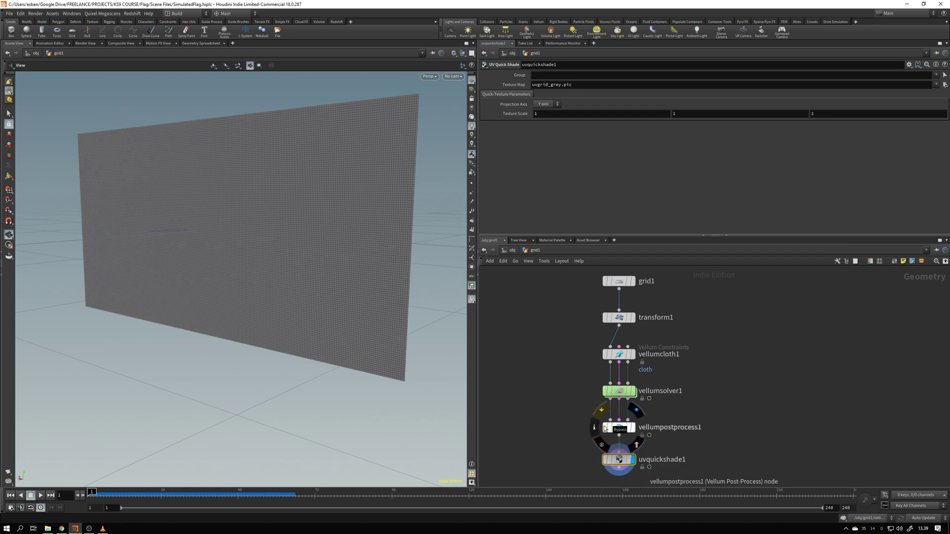
pyautogui.click(604, 428)
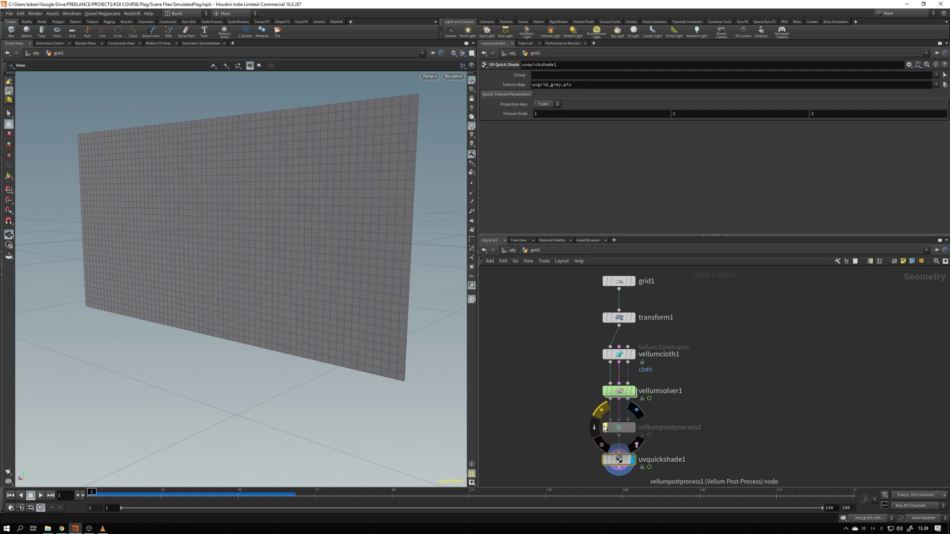
pyautogui.click(107, 493)
pyautogui.moveTo(107, 493); pyautogui.dragTo(170, 492)
pyautogui.scroll(-2, 558, 424)
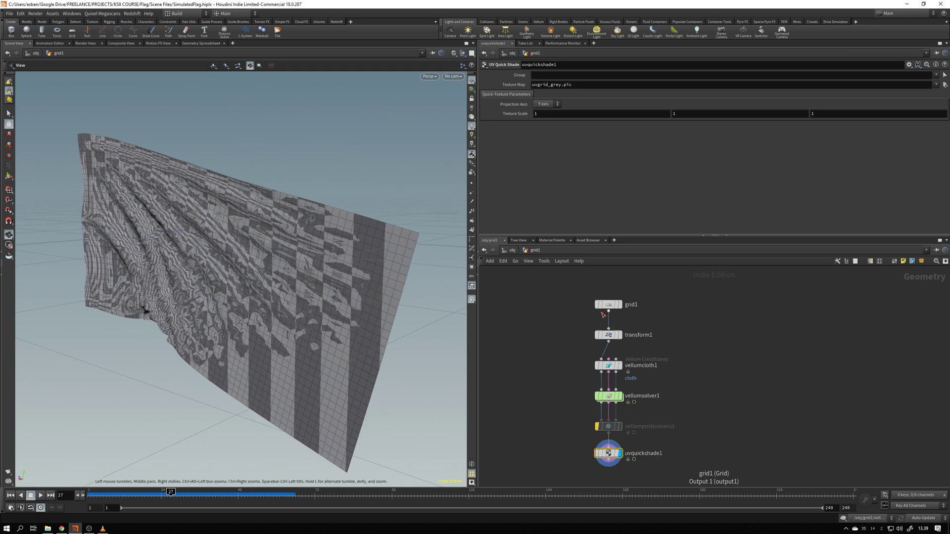
pyautogui.moveTo(609, 308); pyautogui.dragTo(608, 300)
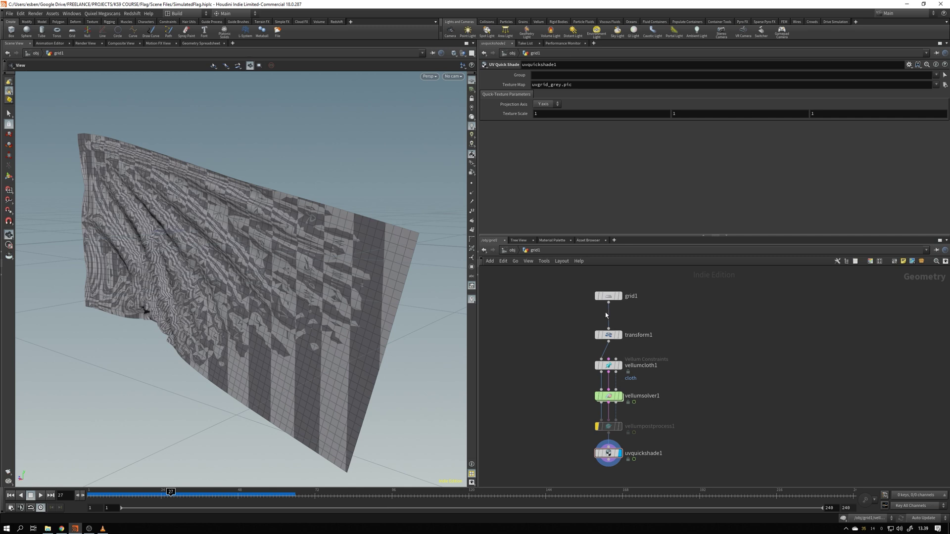
pyautogui.moveTo(608, 296); pyautogui.dragTo(610, 287)
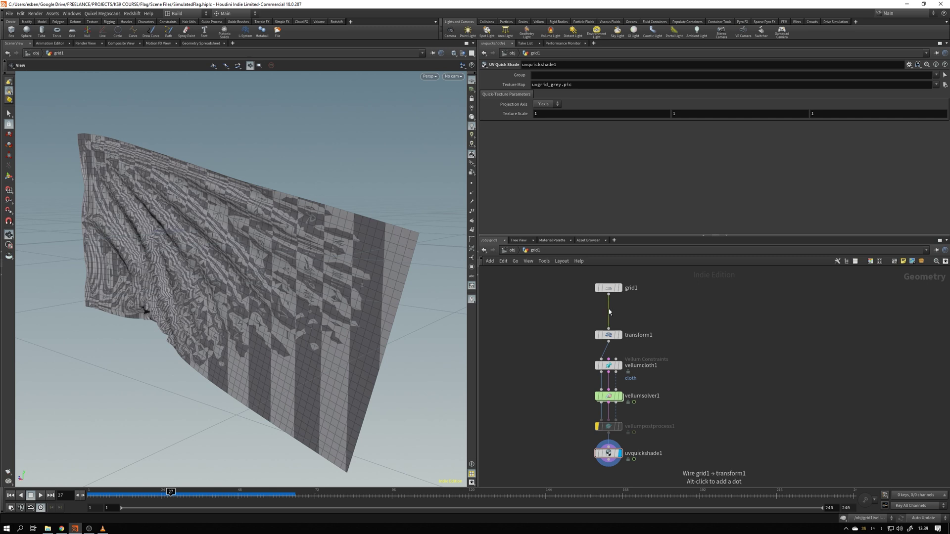
# Insert a UV Project node between grid1 and transform1 and return to frame 1
pyautogui.press('Tab')
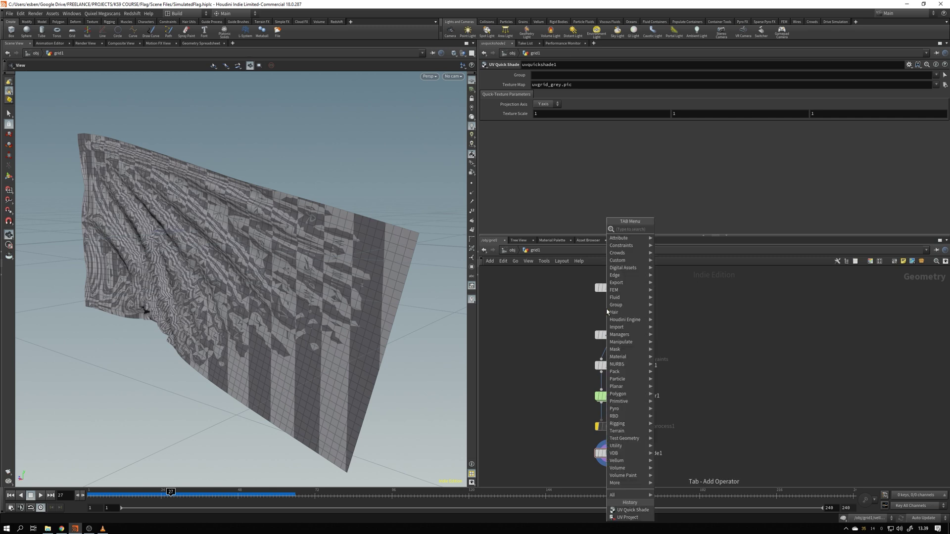
pyautogui.write('uv')
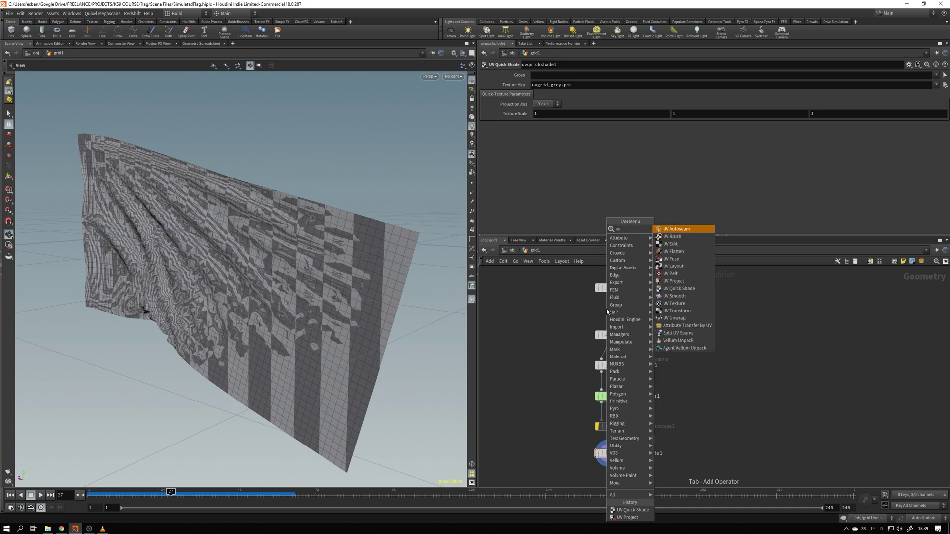
pyautogui.click(687, 282)
pyautogui.click(609, 313)
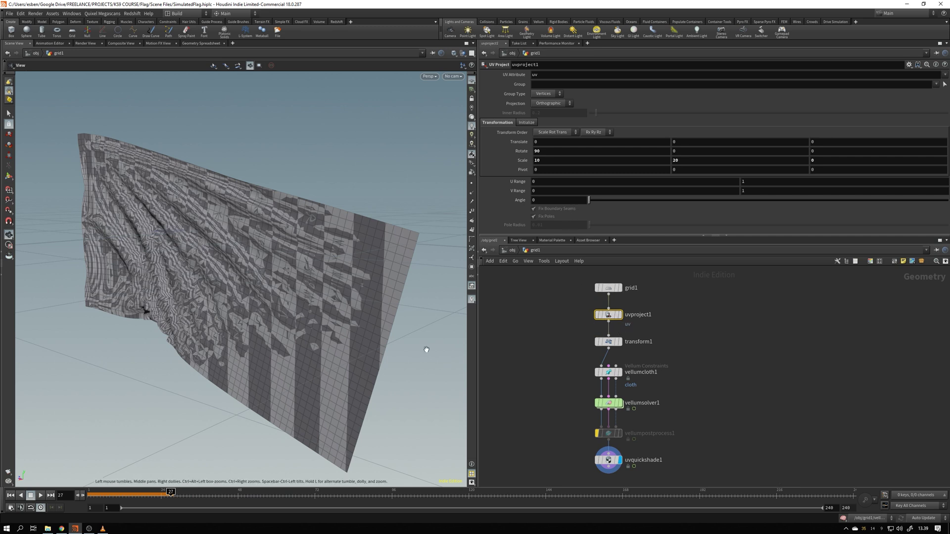
pyautogui.click(90, 493)
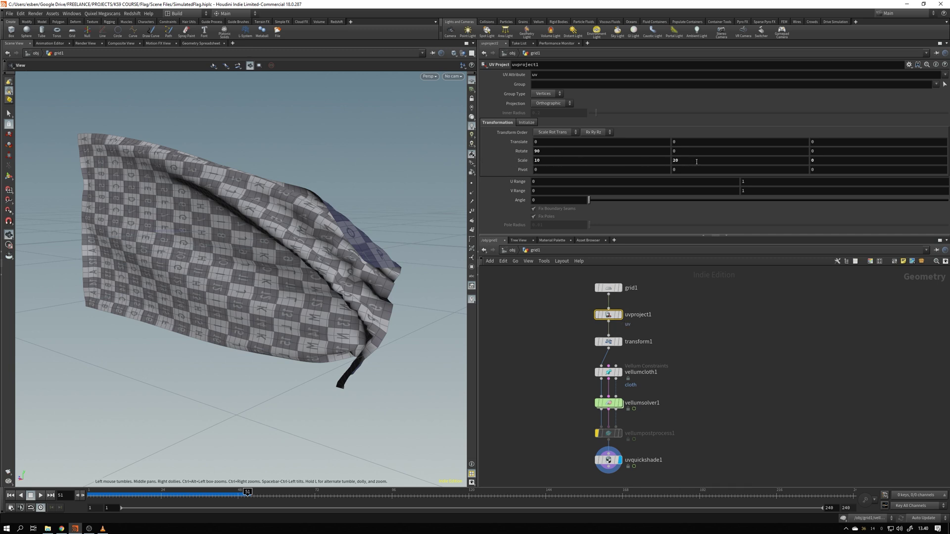
# Lower the projection's Y scale from 20 to 13.4
pyautogui.moveTo(696, 162); pyautogui.dragTo(682, 161, button='middle')
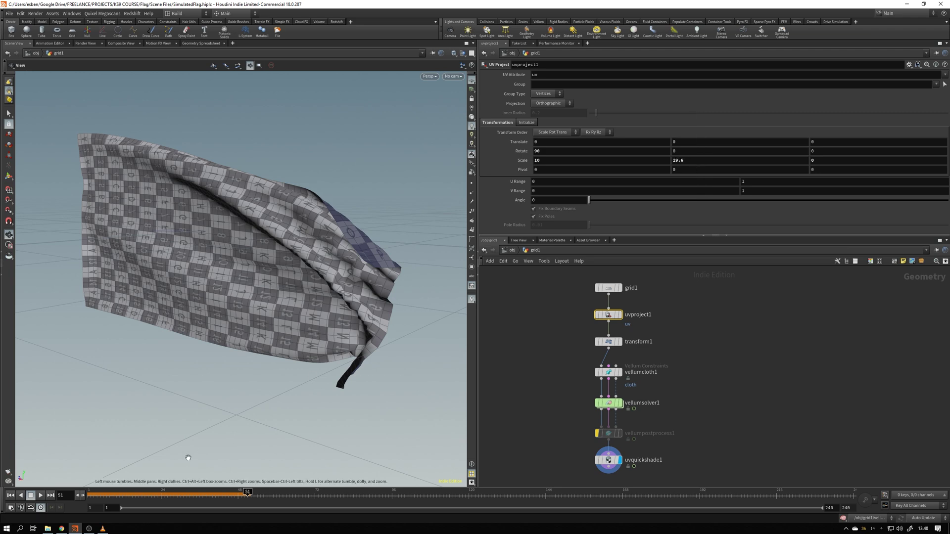
pyautogui.hotkey('ctrl', 'Left')
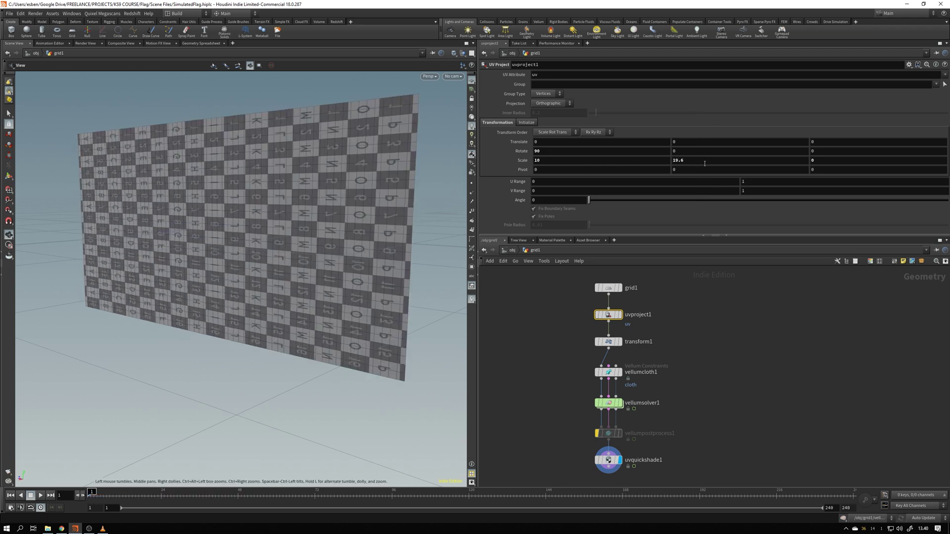
pyautogui.moveTo(704, 163); pyautogui.dragTo(600, 156, button='middle')
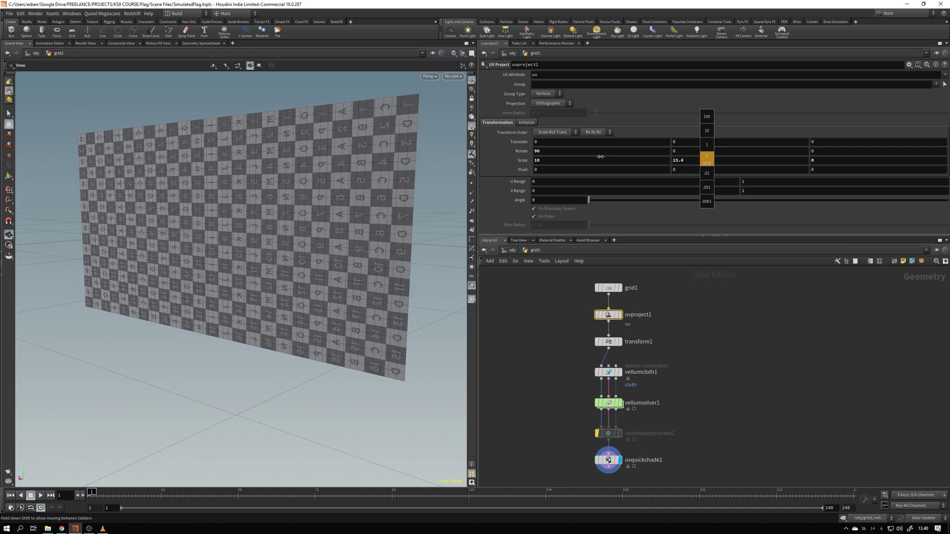
pyautogui.moveTo(599, 156); pyautogui.dragTo(600, 157, button='middle')
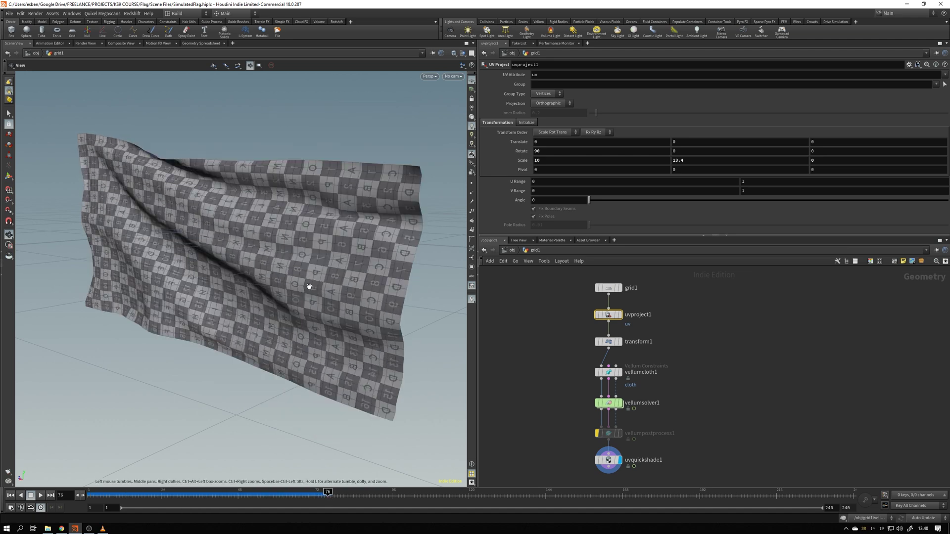
# Un-bypass vellumpostprocess1 so the smoothing applies again
pyautogui.moveTo(597, 437)
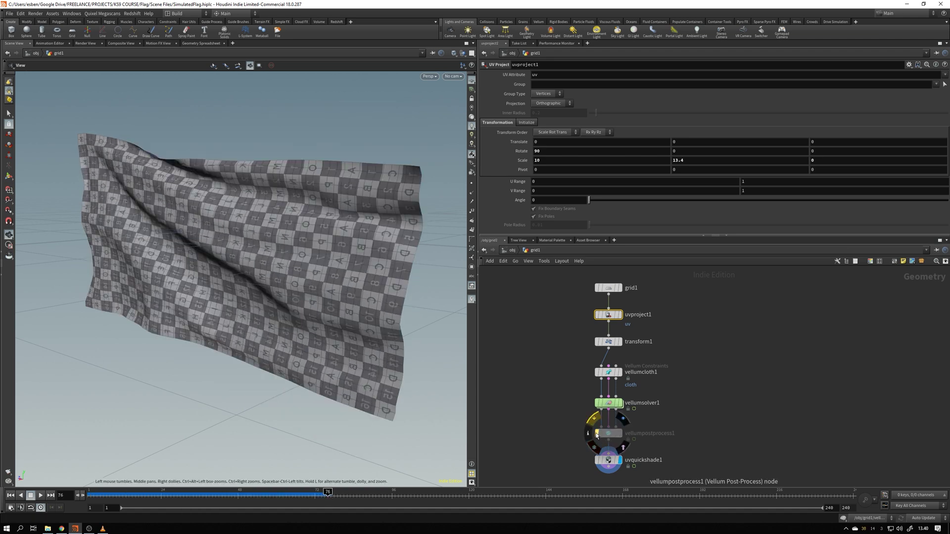
pyautogui.click(596, 431)
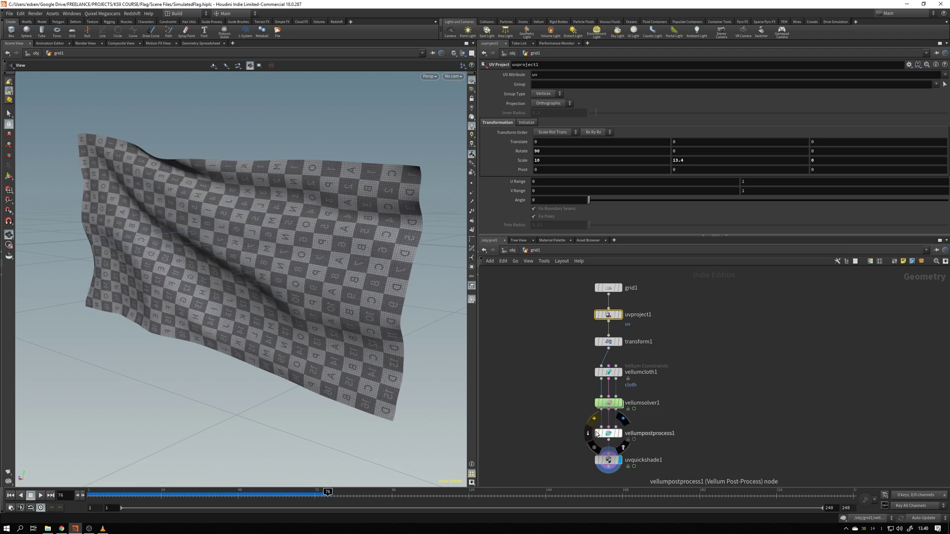
pyautogui.moveTo(321, 214)
pyautogui.mouseDown()
pyautogui.moveTo(320, 239)
pyautogui.moveTo(215, 229)
pyautogui.moveTo(307, 238)
pyautogui.mouseUp()
pyautogui.scroll(2, 570, 405)
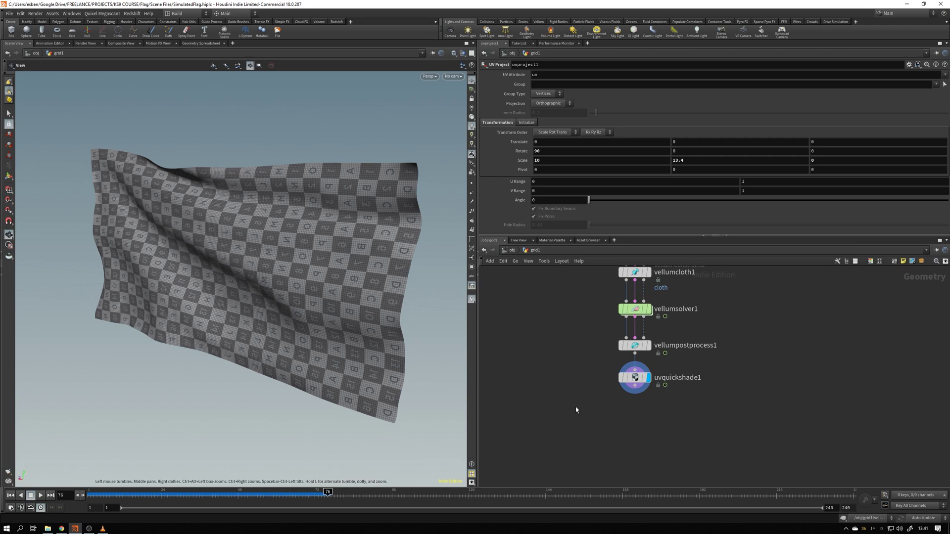
pyautogui.scroll(-2, 595, 448)
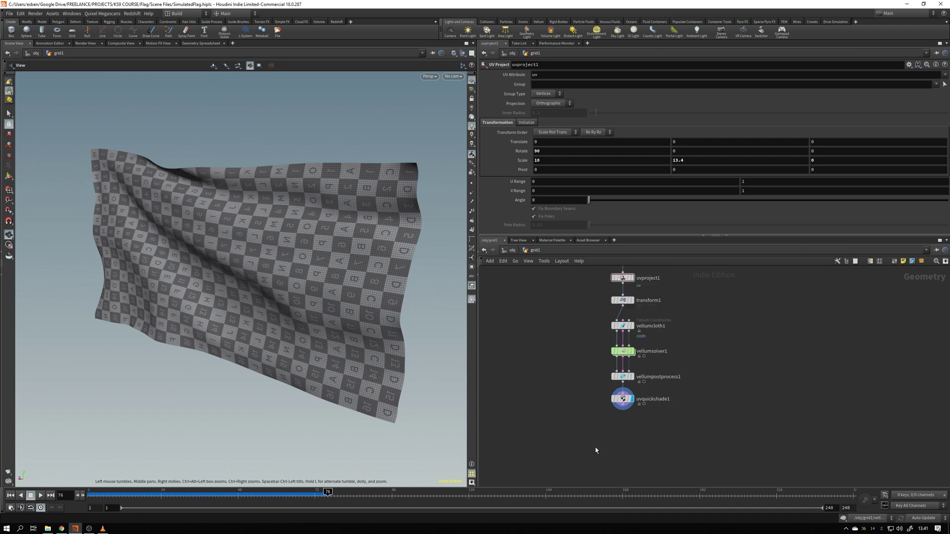
pyautogui.scroll(1, 600, 430)
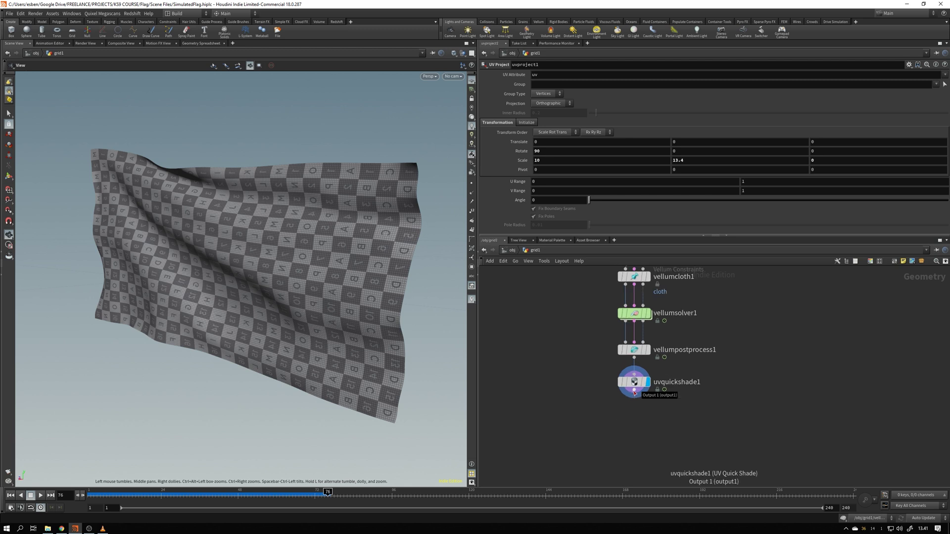
# Add a ROP Alembic Output node ('alembi') directly under uvquickshade1
pyautogui.moveTo(634, 392); pyautogui.dragTo(631, 428)
pyautogui.write('alembi')
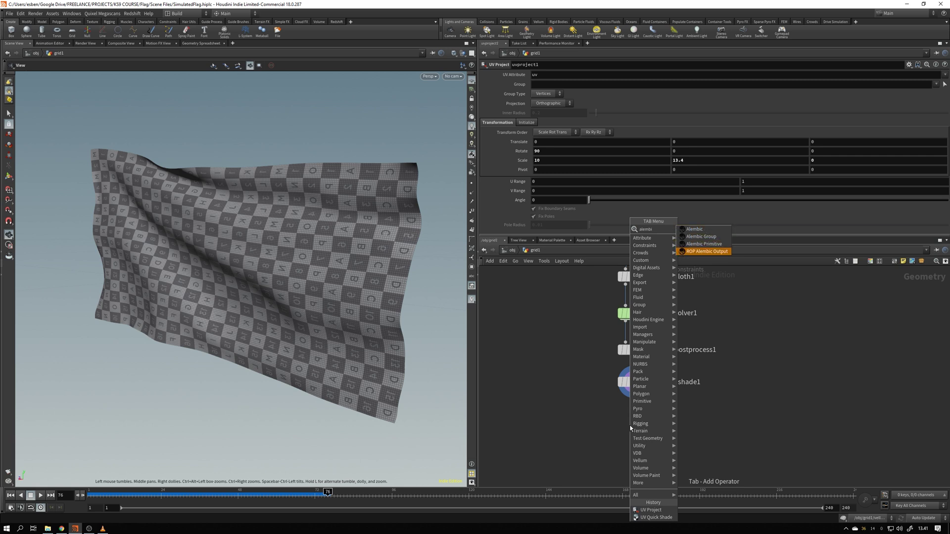
pyautogui.click(717, 252)
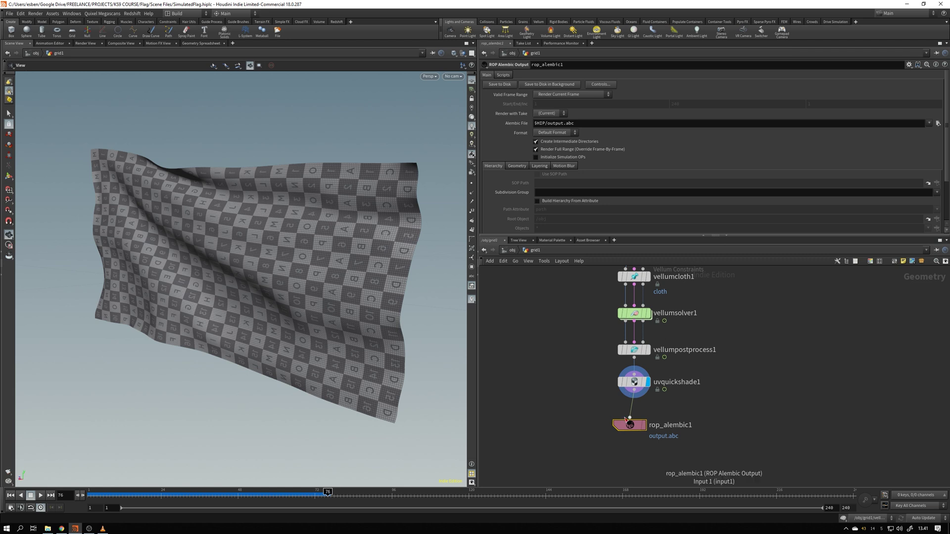
pyautogui.moveTo(628, 425); pyautogui.dragTo(633, 426)
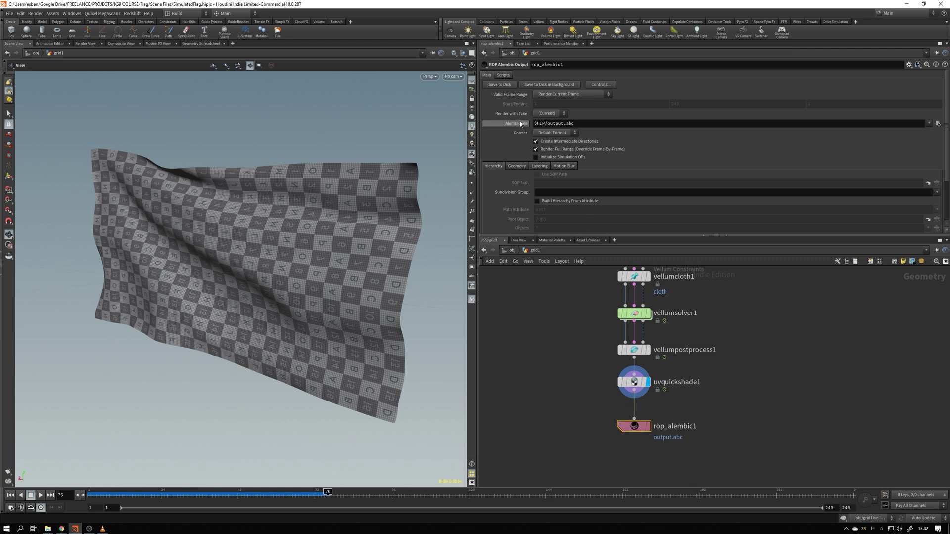
# Browse the Alembic File path to the Desktop and name it flag.abc
pyautogui.click(937, 123)
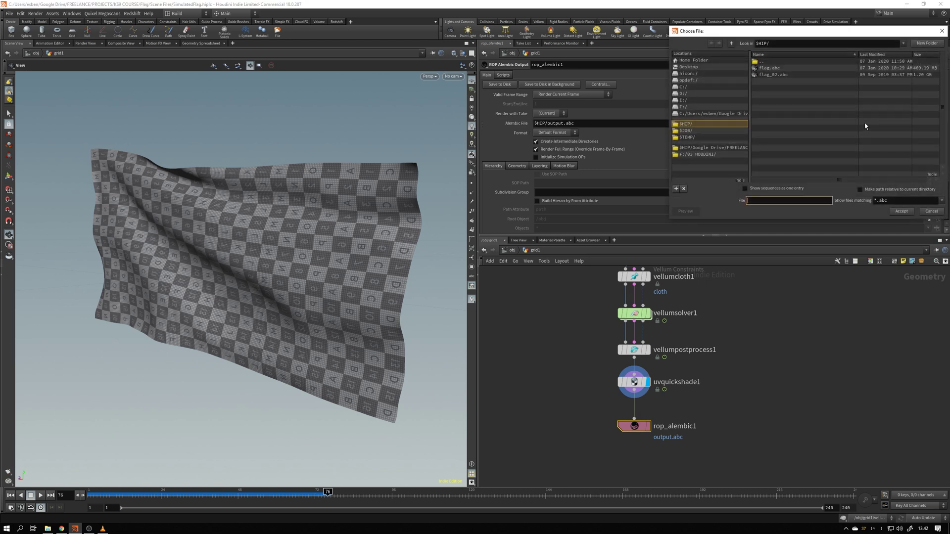
pyautogui.moveTo(743, 38); pyautogui.dragTo(728, 40)
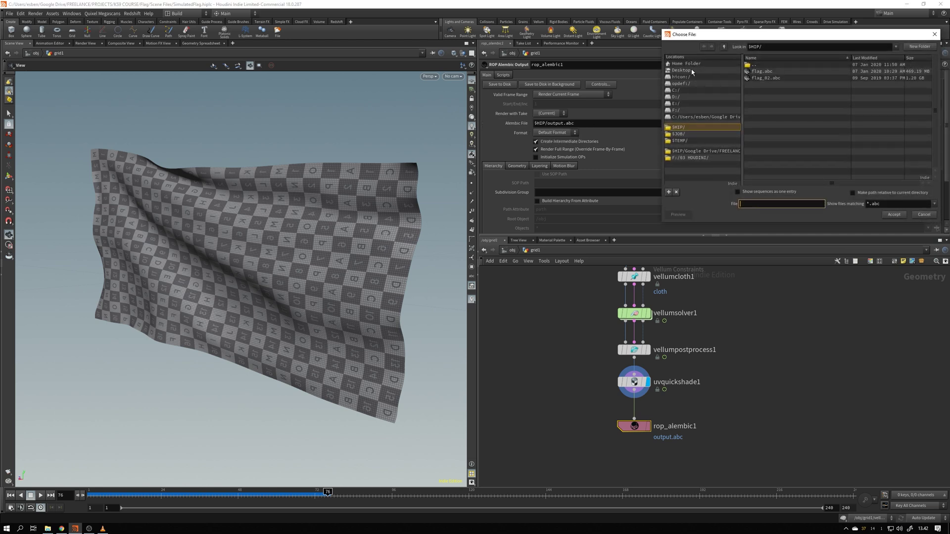
pyautogui.click(691, 70)
pyautogui.click(746, 203)
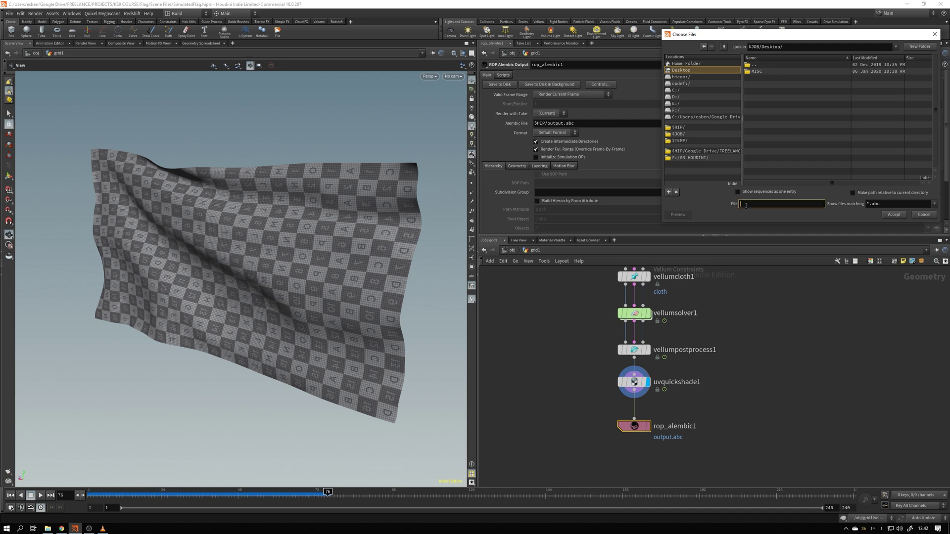
pyautogui.write('flag.abc')
# Accept flag.abc and set Valid Frame Range to Render Frame Range
pyautogui.click(894, 215)
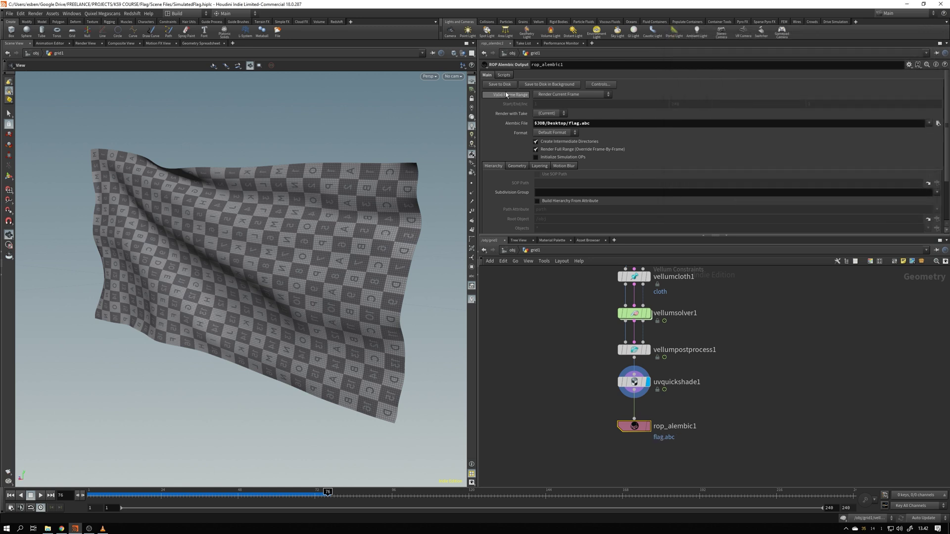
pyautogui.click(558, 95)
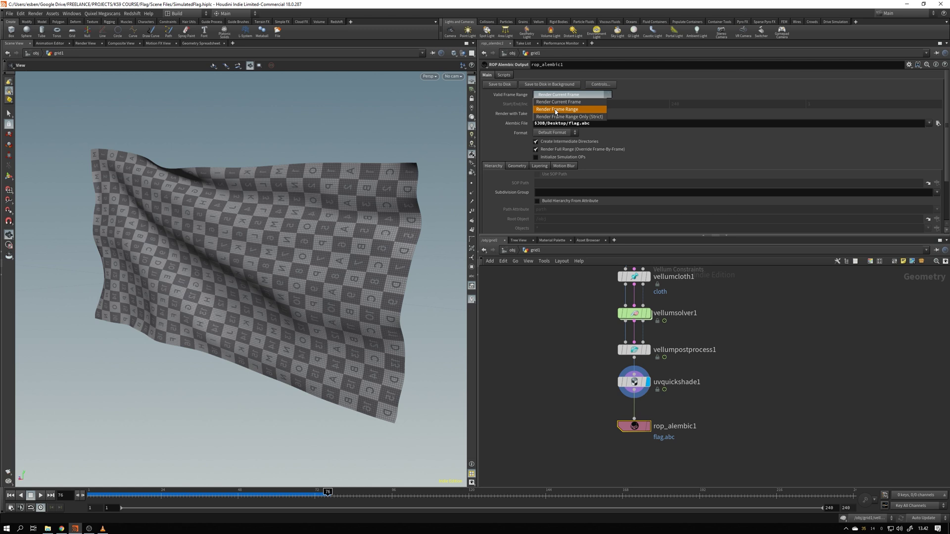
pyautogui.click(558, 110)
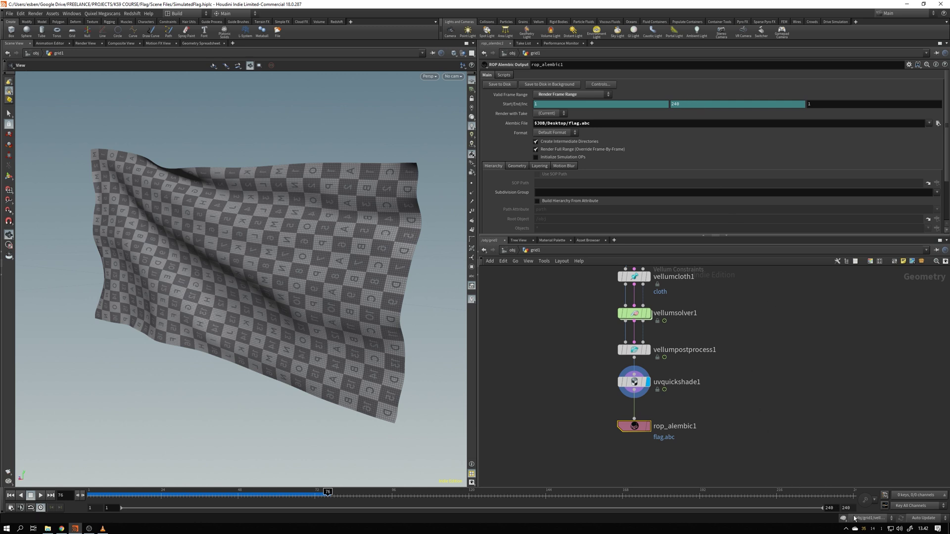
# Change the playbar end frame to 120, then restore it to 240
pyautogui.doubleClick(844, 508)
pyautogui.write('120')
pyautogui.press('Return')
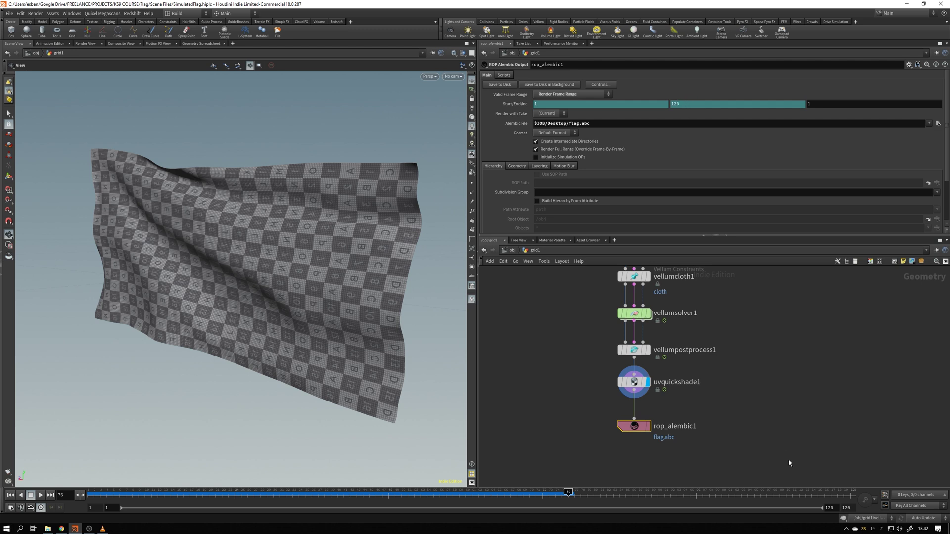
pyautogui.click(846, 508)
pyautogui.write('240')
pyautogui.press('Return')
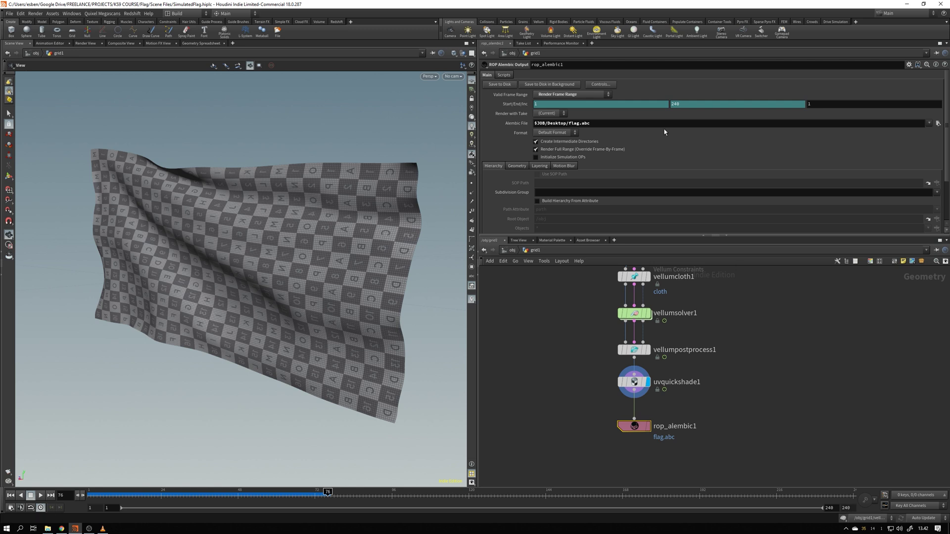
# Run Save to Disk on rop_alembic1 to export the 240-frame flag animation as flag.abc
pyautogui.click(501, 85)
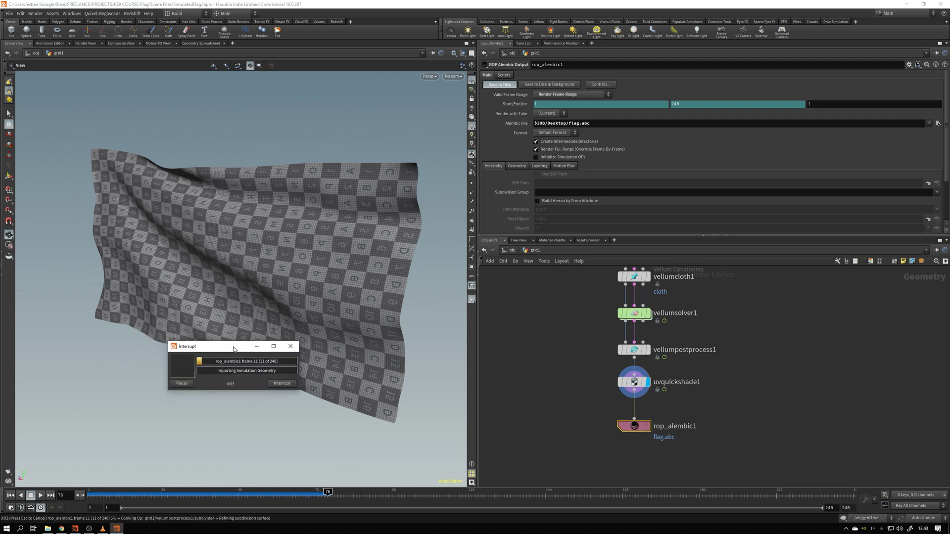